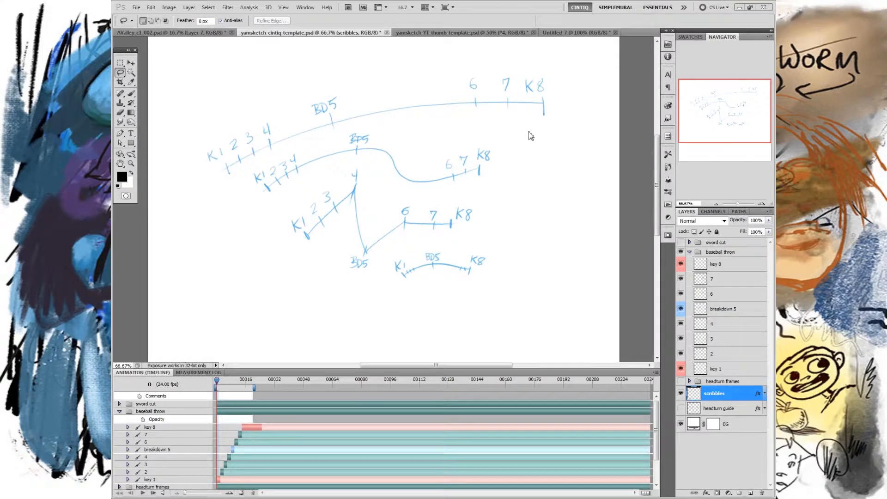
Show the headturn guide layer to view the head drawings, and hide it again
{"action": "left_click", "coordinate": [681, 409]}
{"action": "left_click", "coordinate": [682, 409]}
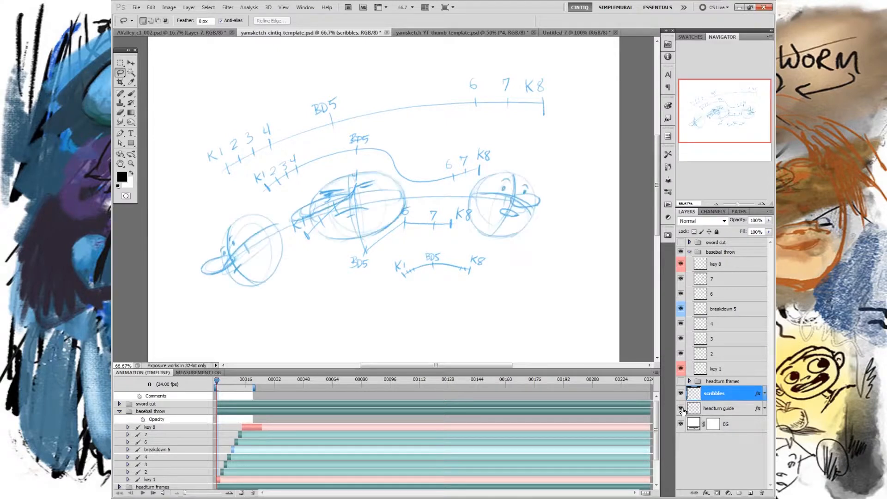
{"action": "left_click", "coordinate": [681, 409]}
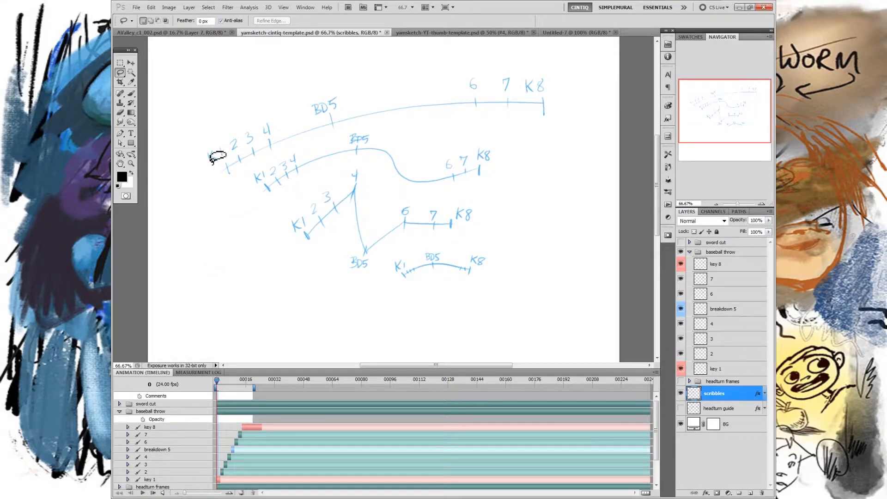
Outline the different spacing charts one by one with the Lasso and drop each selection
{"action": "mouse_move", "coordinate": [557, 80]}
{"action": "left_mouse_down"}
{"action": "mouse_move", "coordinate": [490, 62]}
{"action": "mouse_move", "coordinate": [207, 172]}
{"action": "mouse_move", "coordinate": [480, 118]}
{"action": "mouse_move", "coordinate": [552, 74]}
{"action": "left_mouse_up"}
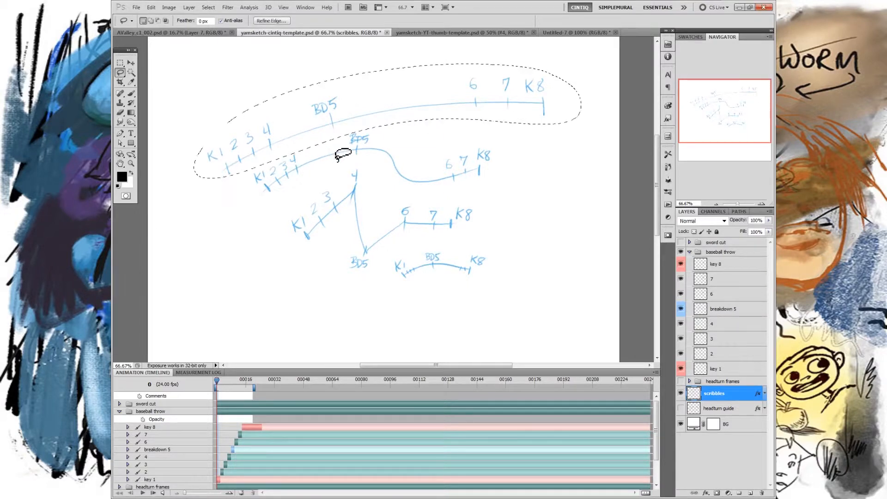
{"action": "left_click", "coordinate": [432, 134]}
{"action": "mouse_move", "coordinate": [249, 184]}
{"action": "left_mouse_down"}
{"action": "mouse_move", "coordinate": [540, 173]}
{"action": "mouse_move", "coordinate": [253, 197]}
{"action": "mouse_move", "coordinate": [250, 187]}
{"action": "left_mouse_up"}
{"action": "left_click", "coordinate": [273, 197]}
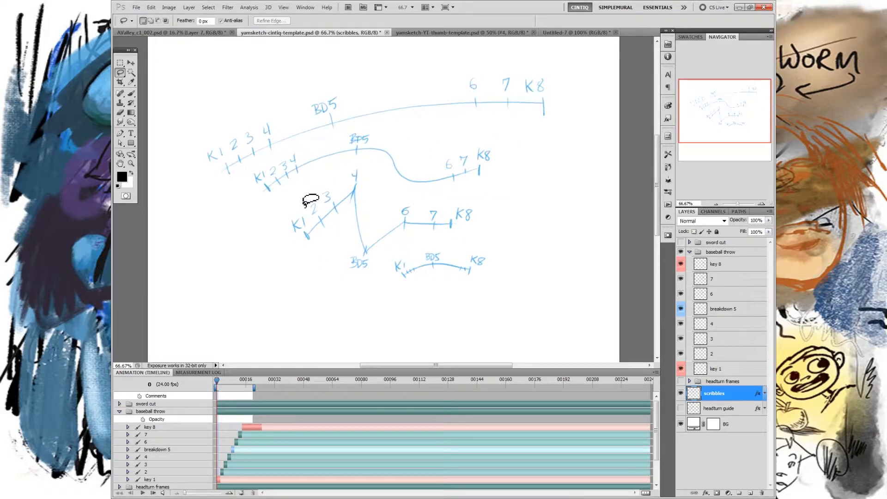
{"action": "left_click_drag", "start_coordinate": [291, 244], "coordinate": [434, 218]}
{"action": "left_click_drag", "start_coordinate": [494, 257], "coordinate": [484, 273]}
Lasso the S-shaped spacing chart, duplicate it onto a new layer and move the copy to the canvas's upper left
{"action": "mouse_move", "coordinate": [282, 150]}
{"action": "left_mouse_down"}
{"action": "mouse_move", "coordinate": [242, 202]}
{"action": "mouse_move", "coordinate": [349, 161]}
{"action": "mouse_move", "coordinate": [405, 190]}
{"action": "mouse_move", "coordinate": [441, 193]}
{"action": "mouse_move", "coordinate": [514, 166]}
{"action": "left_mouse_up"}
{"action": "left_click_drag", "start_coordinate": [404, 126], "coordinate": [380, 121]}
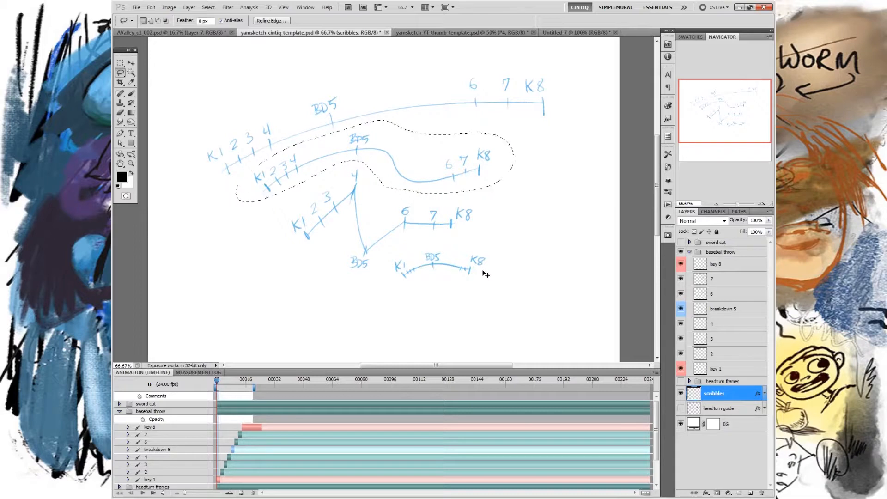
{"action": "key", "text": "ctrl+j"}
{"action": "left_click_drag", "start_coordinate": [485, 273], "coordinate": [398, 180]}
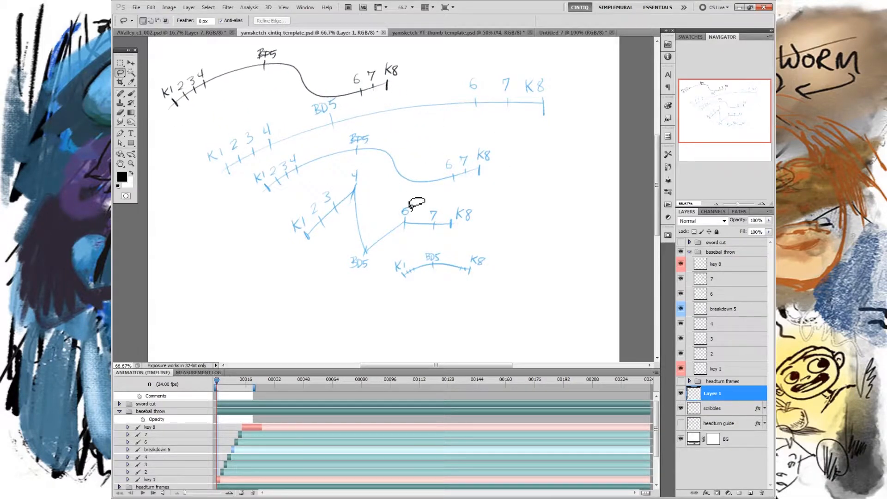
Copy the scribbles layer's effect onto Layer 1 and hide the scribbles layer
{"action": "left_click_drag", "start_coordinate": [757, 411], "coordinate": [758, 394]}
{"action": "left_click", "coordinate": [764, 394]}
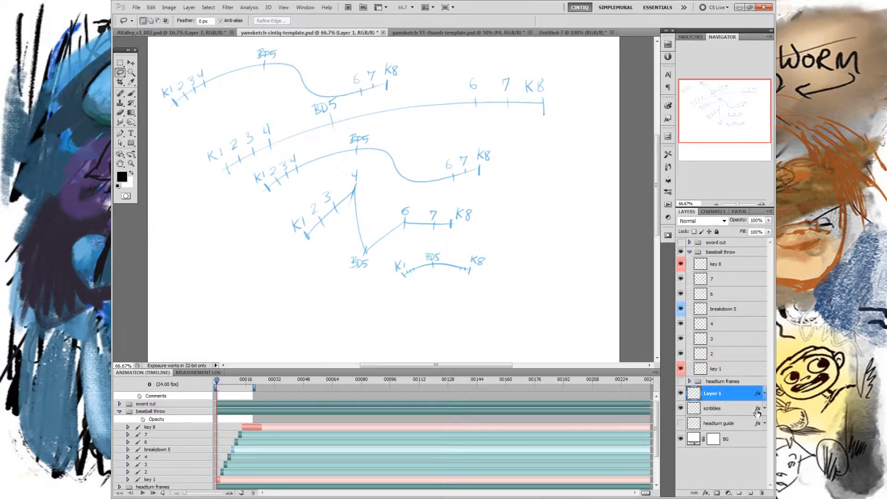
{"action": "left_click", "coordinate": [680, 408]}
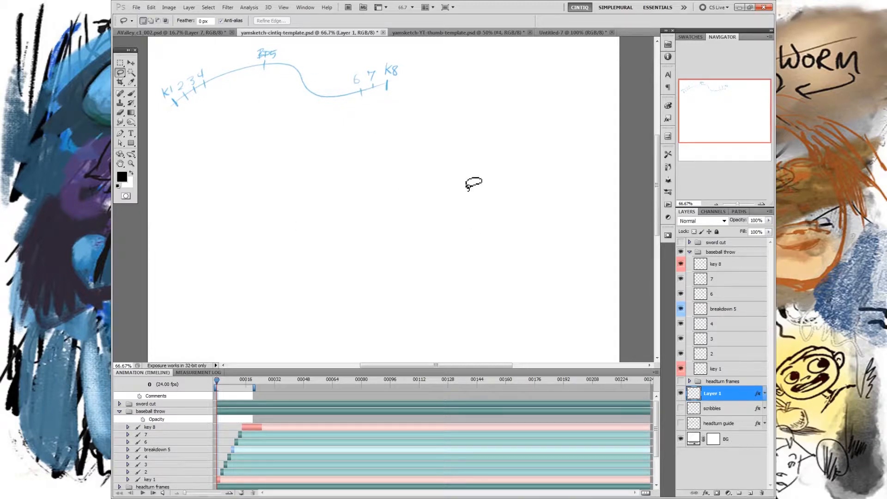
{"action": "key", "text": "b"}
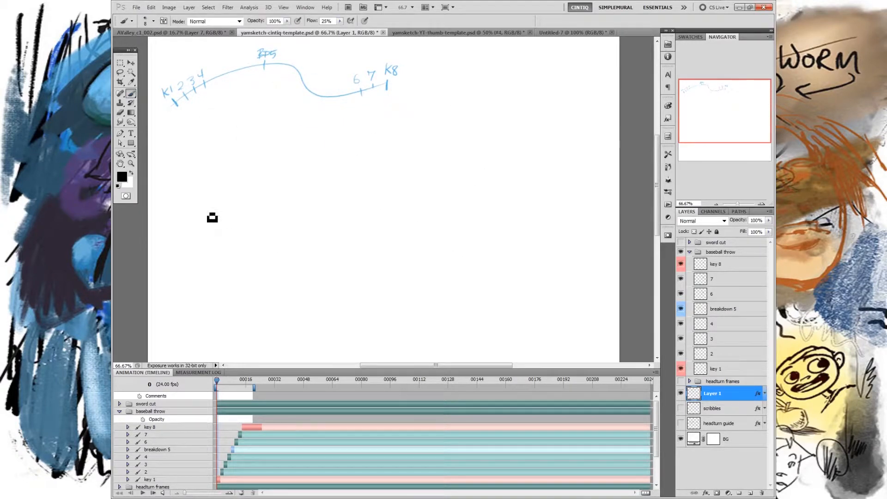
{"action": "left_click_drag", "start_coordinate": [206, 205], "coordinate": [545, 183]}
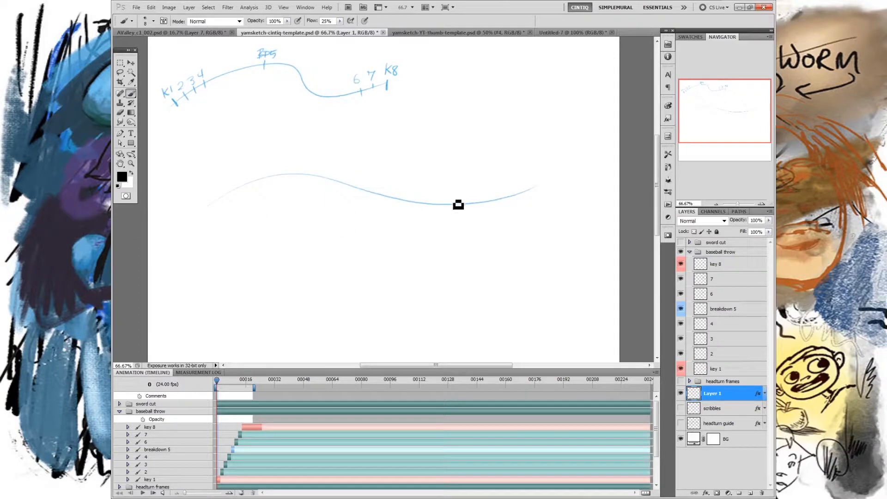
{"action": "key", "text": "ctrl+z"}
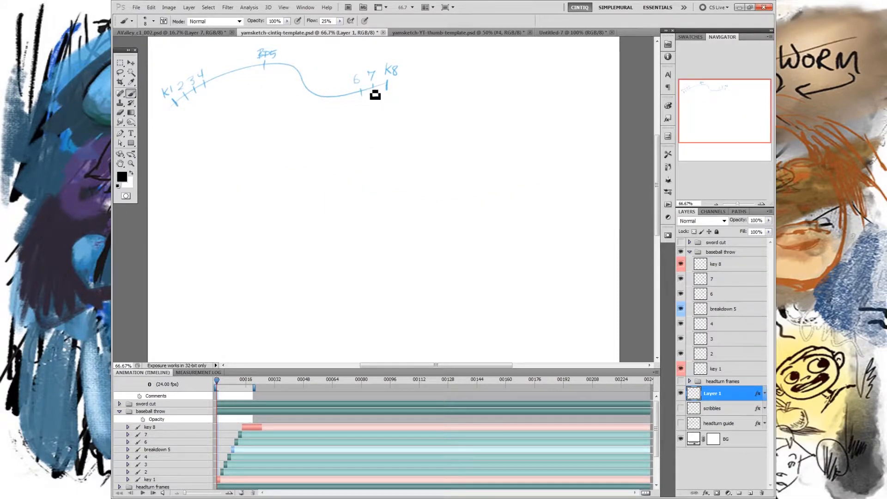
Copy the S-shaped chart with a rectangular selection and paste it as a new layer lower on the canvas
{"action": "left_click", "coordinate": [121, 63]}
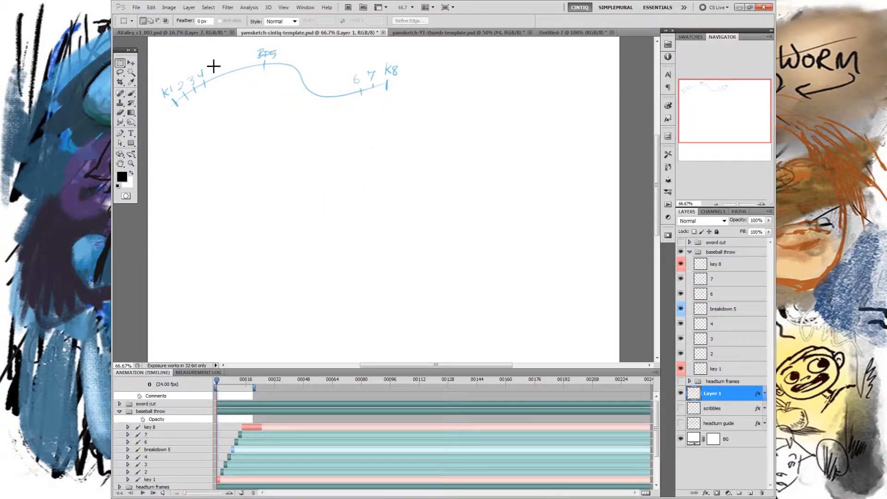
{"action": "mouse_move", "coordinate": [429, 122]}
{"action": "left_mouse_down"}
{"action": "mouse_move", "coordinate": [384, 79]}
{"action": "mouse_move", "coordinate": [171, 52]}
{"action": "mouse_move", "coordinate": [152, 41]}
{"action": "left_mouse_up"}
{"action": "key", "text": "ctrl+c"}
{"action": "key", "text": "ctrl+v"}
{"action": "mouse_move", "coordinate": [406, 165]}
{"action": "left_mouse_down"}
{"action": "mouse_move", "coordinate": [442, 256]}
{"action": "mouse_move", "coordinate": [430, 274]}
{"action": "left_mouse_up"}
Enlarge the pasted chart to about 160% across the middle of the canvas and merge it down into Layer 1
{"action": "key", "text": "ctrl+t"}
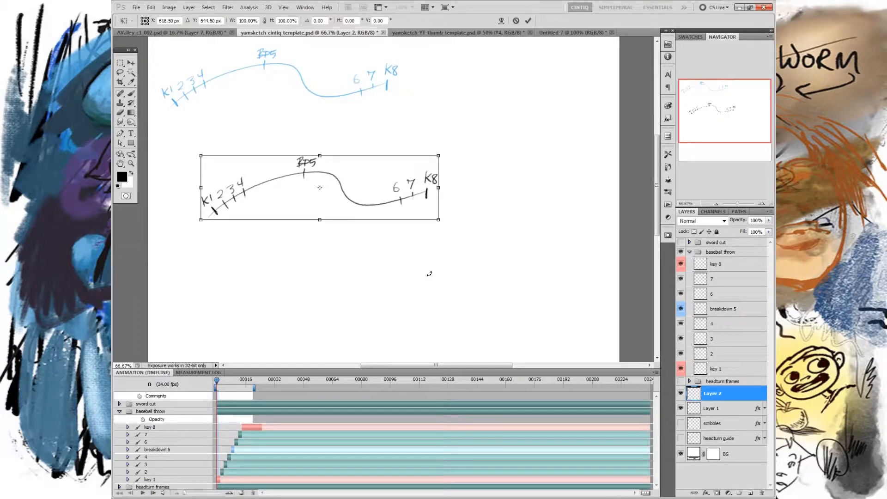
{"action": "mouse_move", "coordinate": [435, 216]}
{"action": "left_mouse_down"}
{"action": "mouse_move", "coordinate": [576, 288]}
{"action": "mouse_move", "coordinate": [577, 279]}
{"action": "left_mouse_up"}
{"action": "left_click_drag", "start_coordinate": [547, 219], "coordinate": [543, 218]}
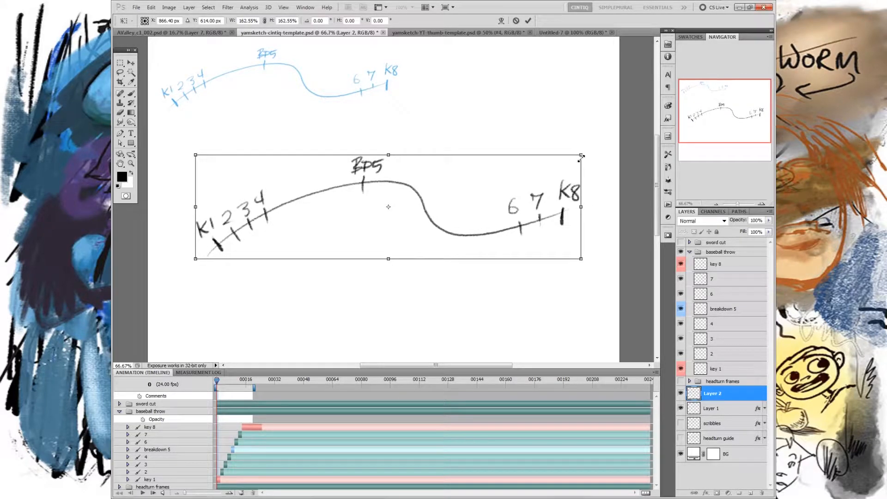
{"action": "left_click_drag", "start_coordinate": [581, 156], "coordinate": [579, 159]}
{"action": "left_click", "coordinate": [529, 21]}
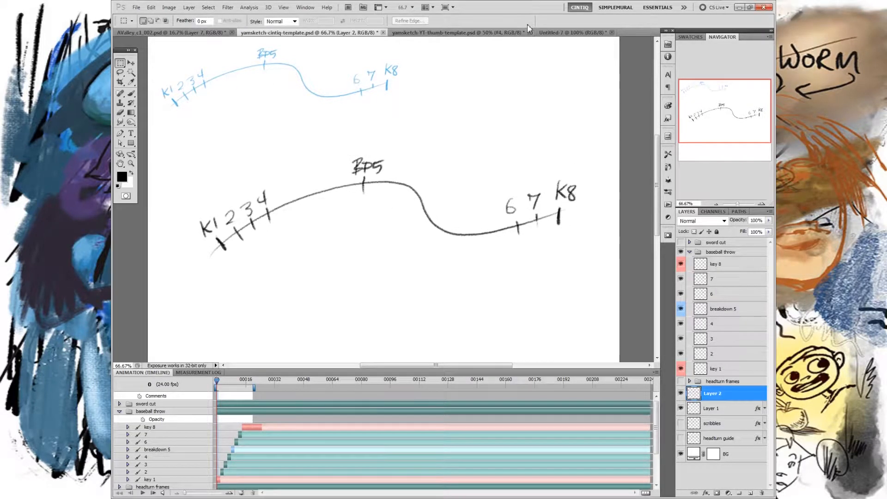
{"action": "key", "text": "ctrl+e"}
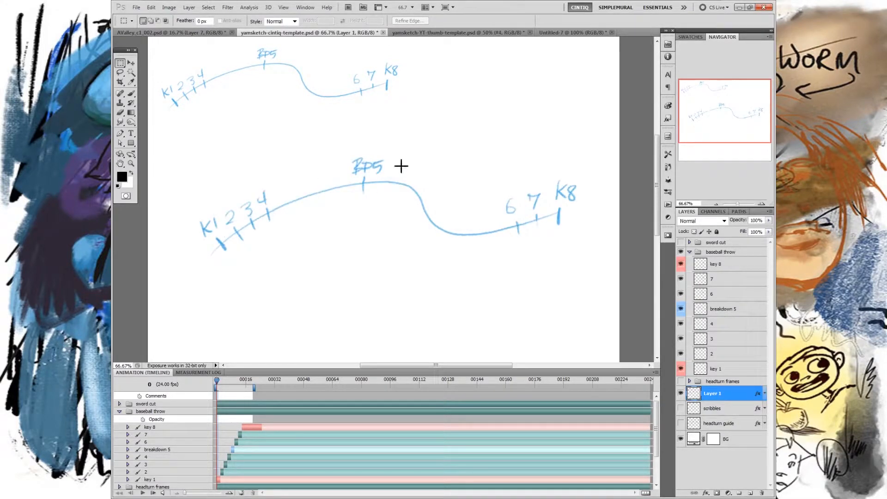
Erase the labels K1, 2, 3, 4, BD5, 6, 7 and K8 from the large chart, keeping its curve and tick marks
{"action": "left_click", "coordinate": [132, 93]}
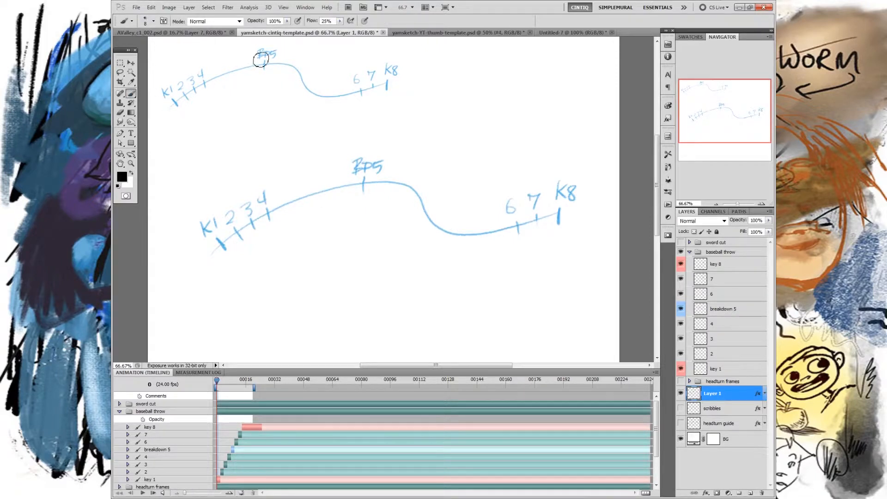
{"action": "mouse_move", "coordinate": [204, 221]}
{"action": "left_mouse_down"}
{"action": "mouse_move", "coordinate": [209, 236]}
{"action": "mouse_move", "coordinate": [240, 212]}
{"action": "mouse_move", "coordinate": [232, 206]}
{"action": "mouse_move", "coordinate": [252, 215]}
{"action": "mouse_move", "coordinate": [265, 198]}
{"action": "left_mouse_up"}
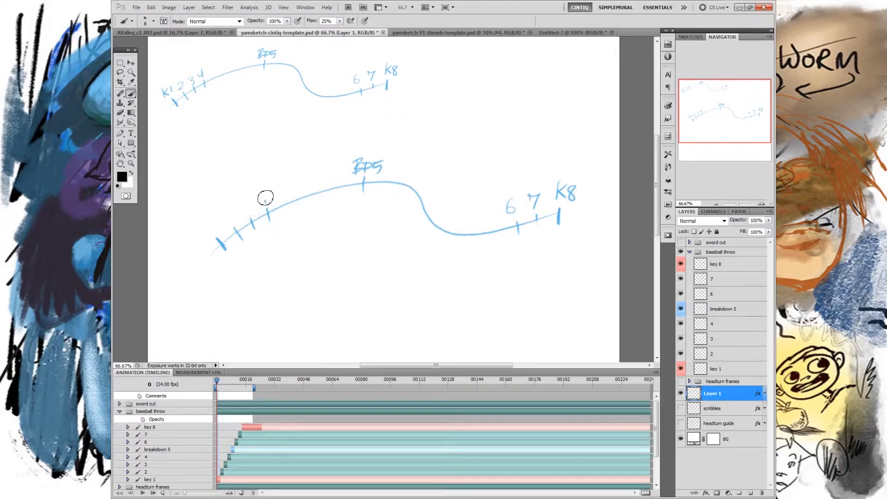
{"action": "mouse_move", "coordinate": [349, 169]}
{"action": "left_mouse_down"}
{"action": "mouse_move", "coordinate": [388, 172]}
{"action": "mouse_move", "coordinate": [351, 178]}
{"action": "left_mouse_up"}
{"action": "mouse_move", "coordinate": [505, 199]}
{"action": "left_mouse_down"}
{"action": "mouse_move", "coordinate": [547, 199]}
{"action": "mouse_move", "coordinate": [542, 205]}
{"action": "mouse_move", "coordinate": [562, 183]}
{"action": "mouse_move", "coordinate": [580, 194]}
{"action": "mouse_move", "coordinate": [573, 198]}
{"action": "mouse_move", "coordinate": [585, 197]}
{"action": "left_mouse_up"}
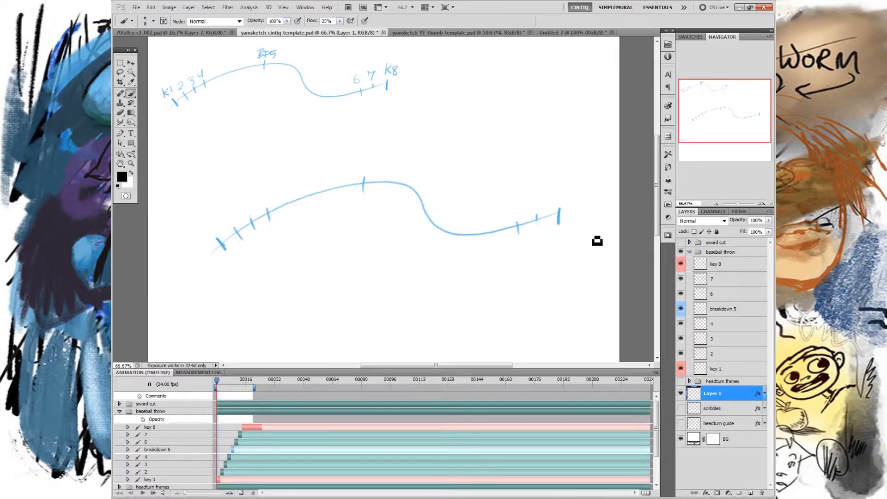
{"action": "left_click", "coordinate": [722, 266]}
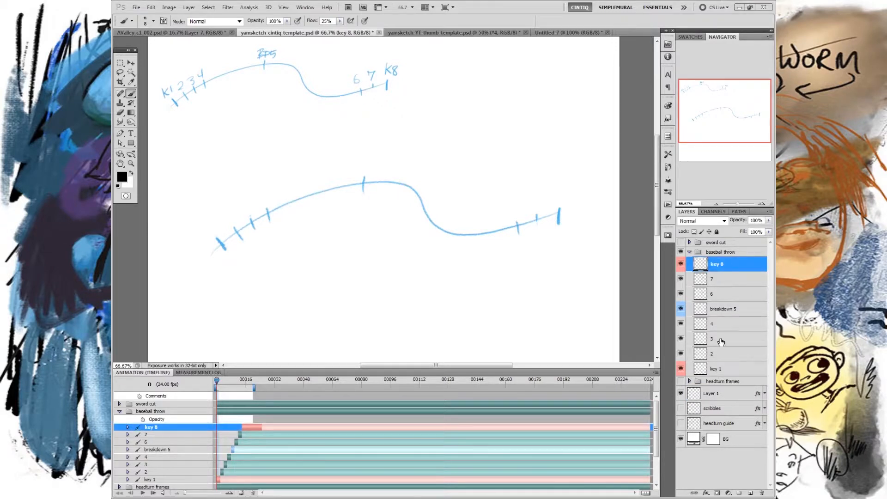
{"action": "left_click", "coordinate": [688, 382]}
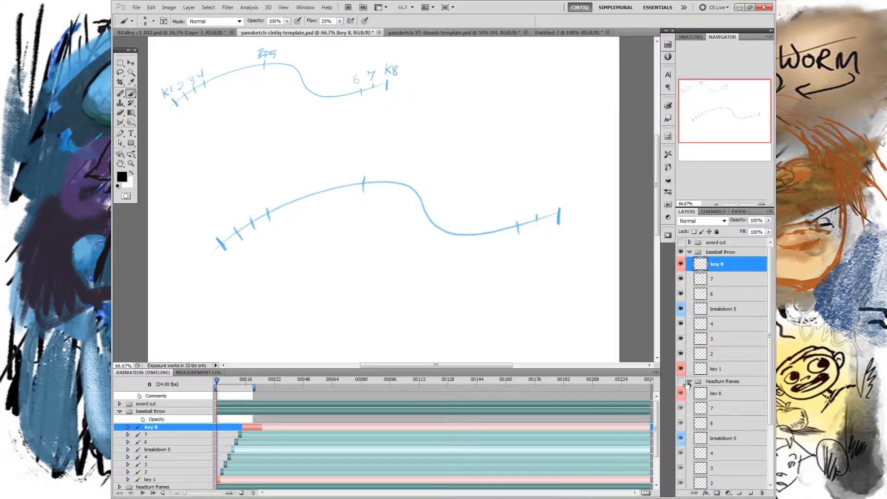
{"action": "left_click", "coordinate": [688, 382]}
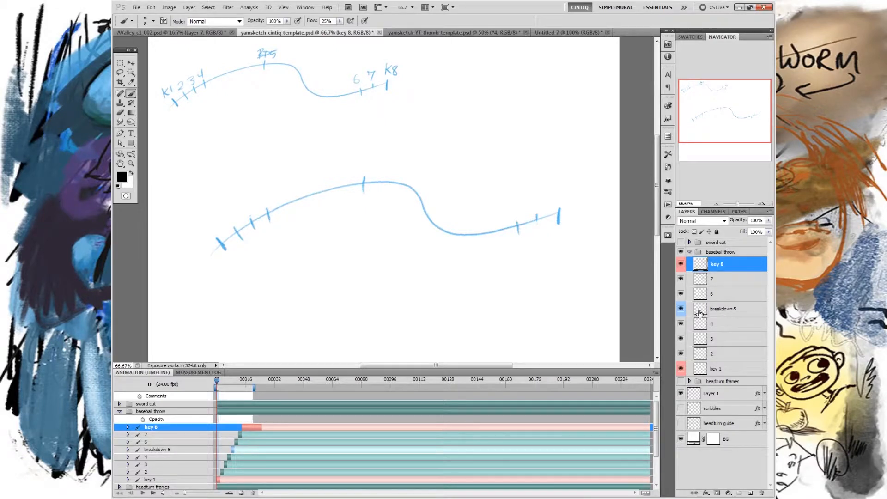
{"action": "left_click", "coordinate": [724, 369]}
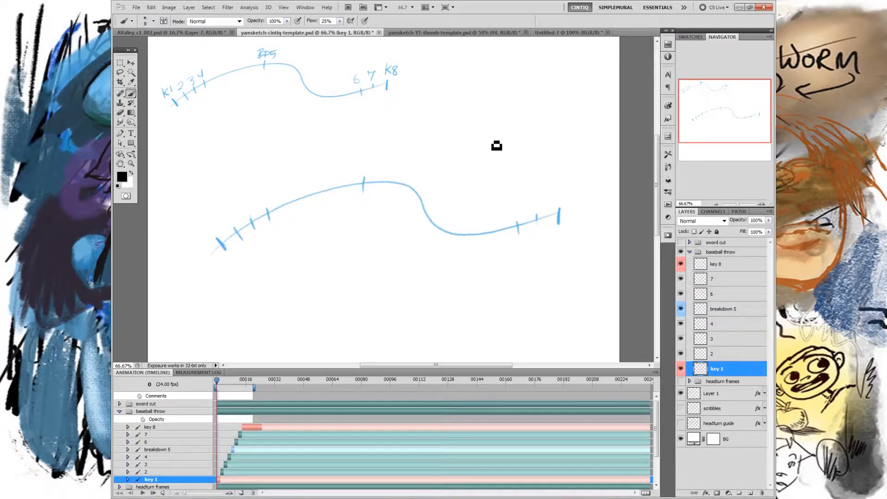
Sketch an outstretched arm with circles for shoulder, elbow and wrist on Layer 1, beside the small chart
{"action": "left_click", "coordinate": [720, 395]}
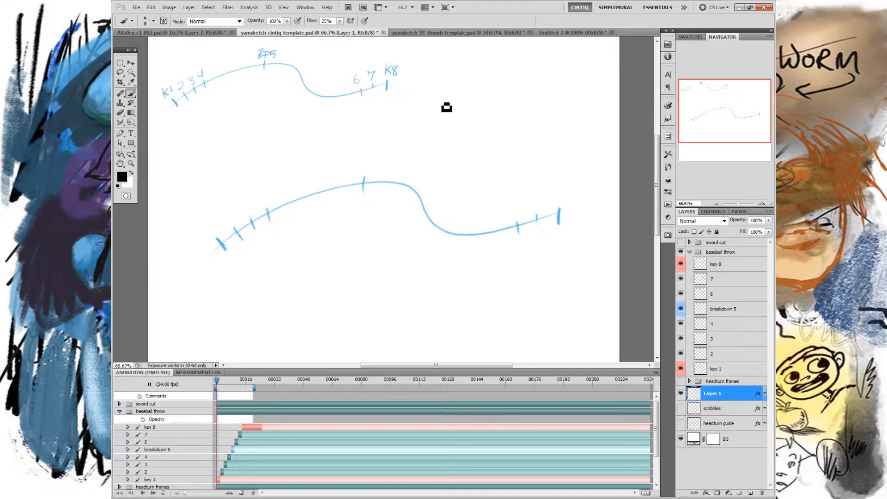
{"action": "mouse_move", "coordinate": [440, 85]}
{"action": "left_mouse_down"}
{"action": "mouse_move", "coordinate": [446, 100]}
{"action": "mouse_move", "coordinate": [442, 87]}
{"action": "left_mouse_up"}
{"action": "key", "text": "ctrl+z"}
{"action": "mouse_move", "coordinate": [436, 87]}
{"action": "left_mouse_down"}
{"action": "mouse_move", "coordinate": [495, 81]}
{"action": "mouse_move", "coordinate": [484, 97]}
{"action": "mouse_move", "coordinate": [440, 109]}
{"action": "mouse_move", "coordinate": [499, 93]}
{"action": "mouse_move", "coordinate": [496, 74]}
{"action": "mouse_move", "coordinate": [437, 101]}
{"action": "mouse_move", "coordinate": [491, 85]}
{"action": "mouse_move", "coordinate": [501, 93]}
{"action": "mouse_move", "coordinate": [498, 84]}
{"action": "mouse_move", "coordinate": [545, 80]}
{"action": "mouse_move", "coordinate": [500, 96]}
{"action": "mouse_move", "coordinate": [539, 83]}
{"action": "left_mouse_up"}
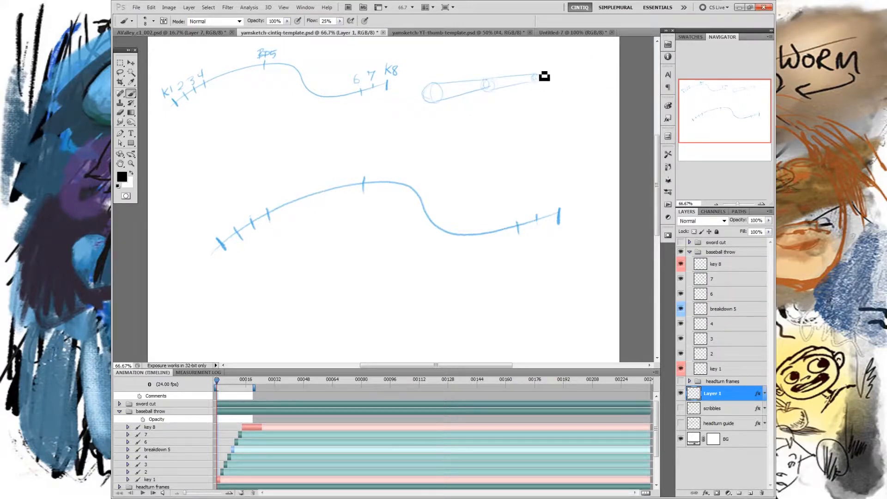
Sketch a hand with a raised thumb and fingers at the wrist end of the arm
{"action": "mouse_move", "coordinate": [544, 76]}
{"action": "left_mouse_down"}
{"action": "mouse_move", "coordinate": [565, 77]}
{"action": "mouse_move", "coordinate": [543, 77]}
{"action": "mouse_move", "coordinate": [555, 52]}
{"action": "mouse_move", "coordinate": [551, 81]}
{"action": "mouse_move", "coordinate": [540, 79]}
{"action": "left_mouse_up"}
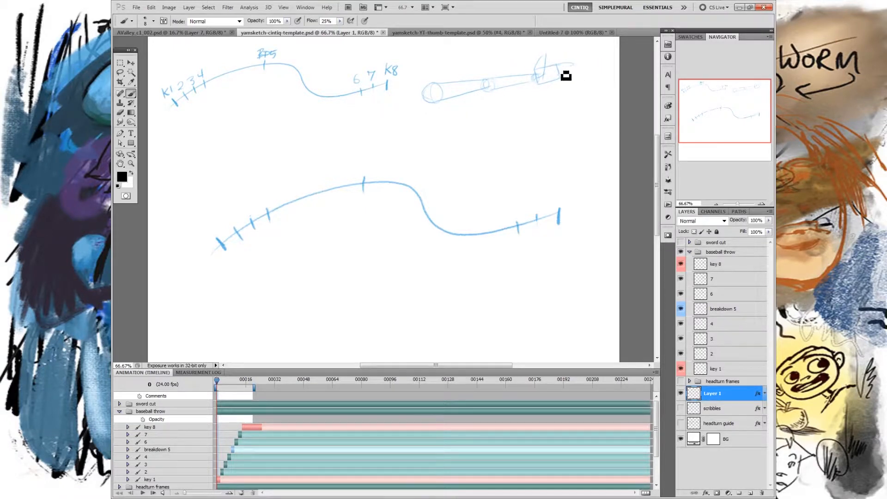
{"action": "key", "text": "ctrl+z"}
{"action": "left_click_drag", "start_coordinate": [560, 66], "coordinate": [566, 75]}
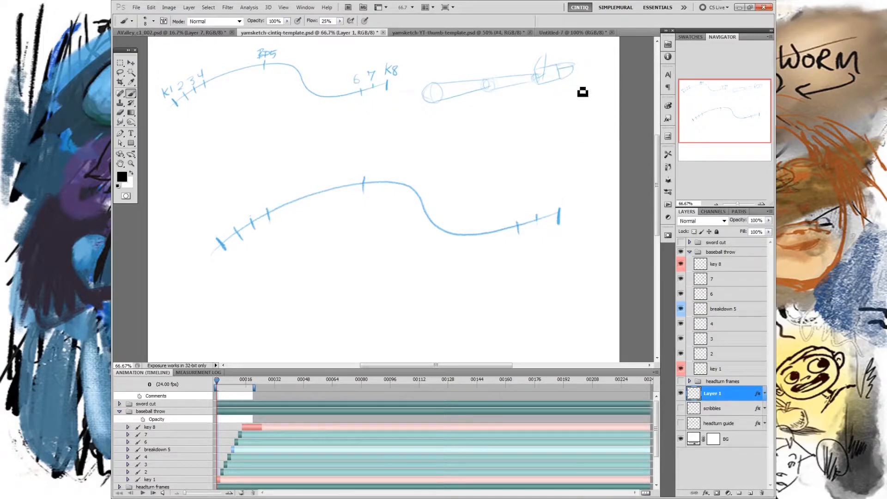
{"action": "left_click_drag", "start_coordinate": [572, 67], "coordinate": [569, 76]}
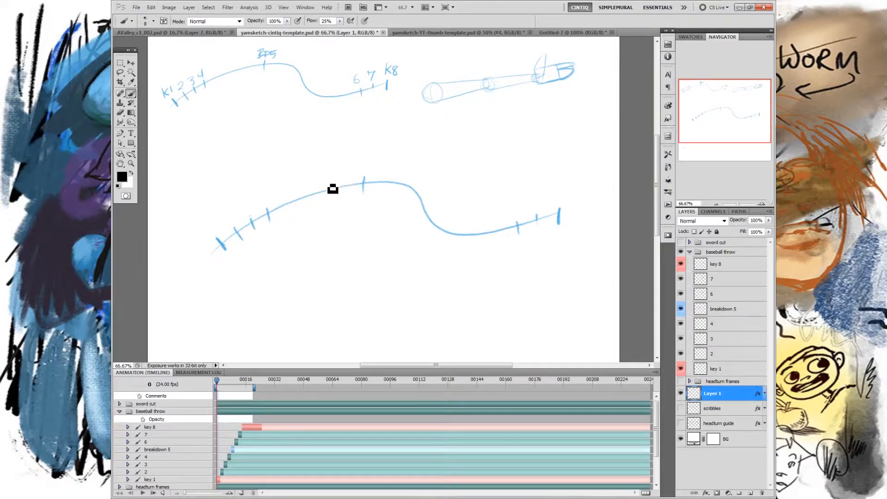
Circle the large chart and retrace its ticks and curve with trial strokes, and undo them
{"action": "mouse_move", "coordinate": [376, 149]}
{"action": "left_mouse_down"}
{"action": "mouse_move", "coordinate": [582, 234]}
{"action": "mouse_move", "coordinate": [326, 158]}
{"action": "left_mouse_up"}
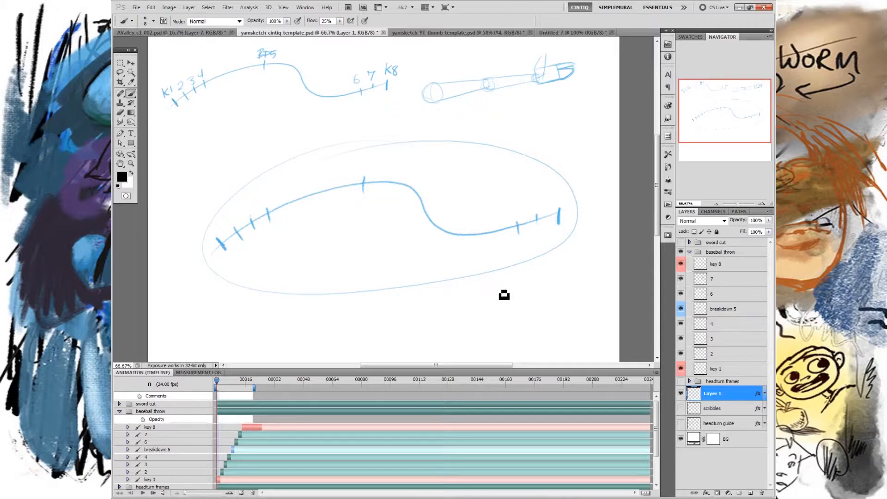
{"action": "key", "text": "ctrl+z"}
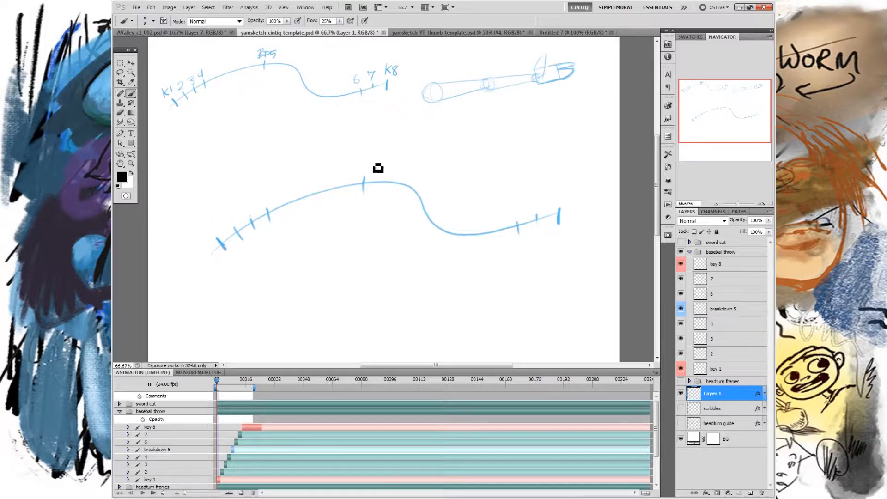
{"action": "left_click_drag", "start_coordinate": [212, 231], "coordinate": [210, 236]}
{"action": "left_click_drag", "start_coordinate": [363, 183], "coordinate": [363, 192]}
{"action": "left_click_drag", "start_coordinate": [232, 222], "coordinate": [250, 212]}
{"action": "key", "text": "ctrl+z"}
{"action": "left_click_drag", "start_coordinate": [270, 214], "coordinate": [506, 230]}
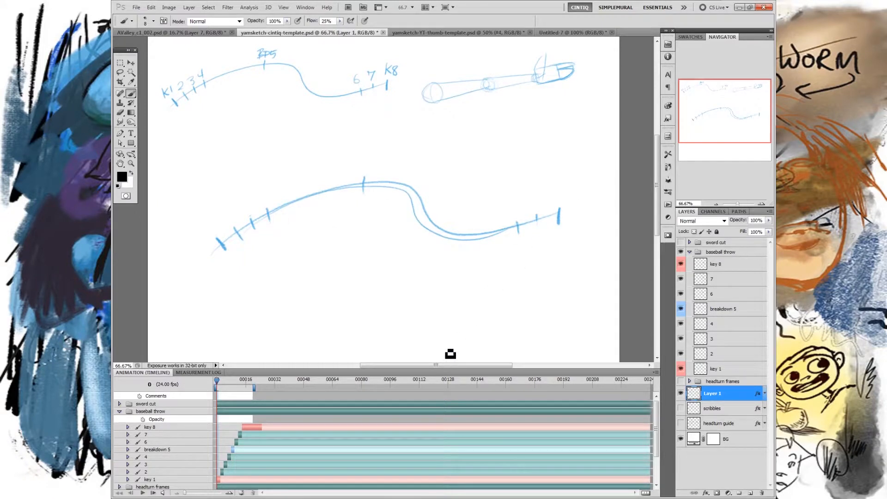
{"action": "key", "text": "ctrl+z"}
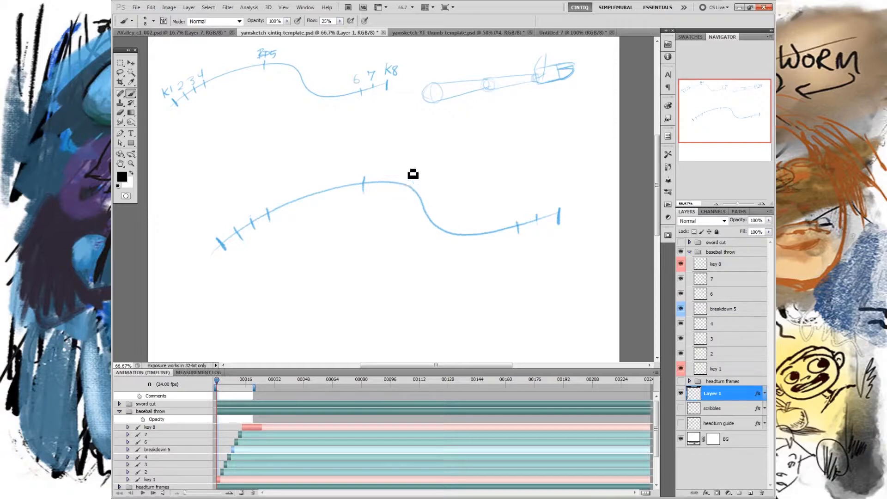
Mark and circle the steep middle section of the large curve with trial strokes, and undo them
{"action": "left_click_drag", "start_coordinate": [391, 189], "coordinate": [406, 172]}
{"action": "left_click_drag", "start_coordinate": [432, 241], "coordinate": [451, 223]}
{"action": "left_click_drag", "start_coordinate": [384, 185], "coordinate": [510, 254]}
{"action": "key", "text": "ctrl+z"}
{"action": "key", "text": "ctrl+alt+z"}
{"action": "key", "text": "ctrl+alt+z"}
{"action": "left_click_drag", "start_coordinate": [382, 207], "coordinate": [439, 271]}
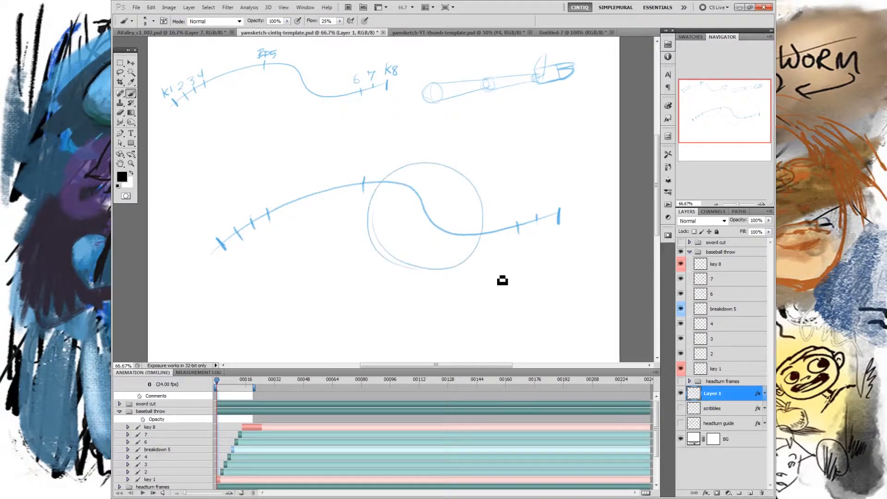
{"action": "left_click_drag", "start_coordinate": [292, 228], "coordinate": [536, 253]}
{"action": "key", "text": "ctrl+z"}
{"action": "key", "text": "ctrl+alt+z"}
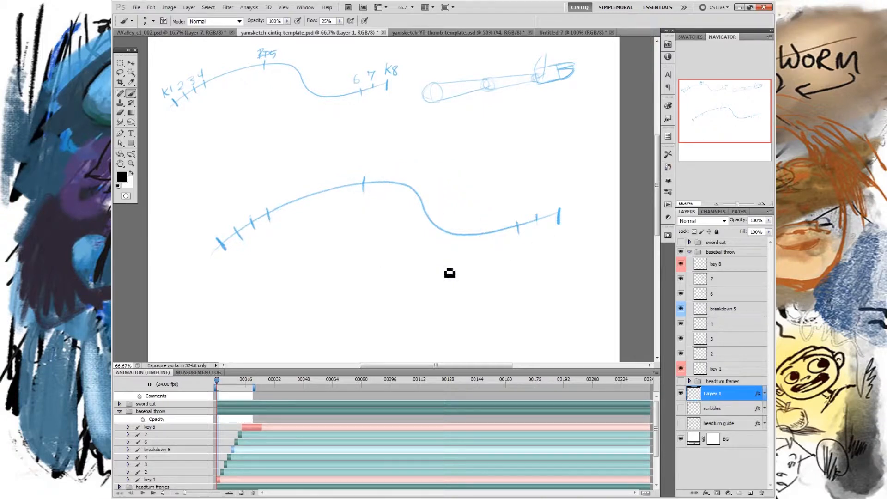
Draw a diagonal slash across the large curve where it starts to drop after the breakdown tick
{"action": "left_click_drag", "start_coordinate": [366, 183], "coordinate": [462, 233]}
{"action": "key", "text": "ctrl+z"}
{"action": "left_click_drag", "start_coordinate": [395, 203], "coordinate": [429, 168]}
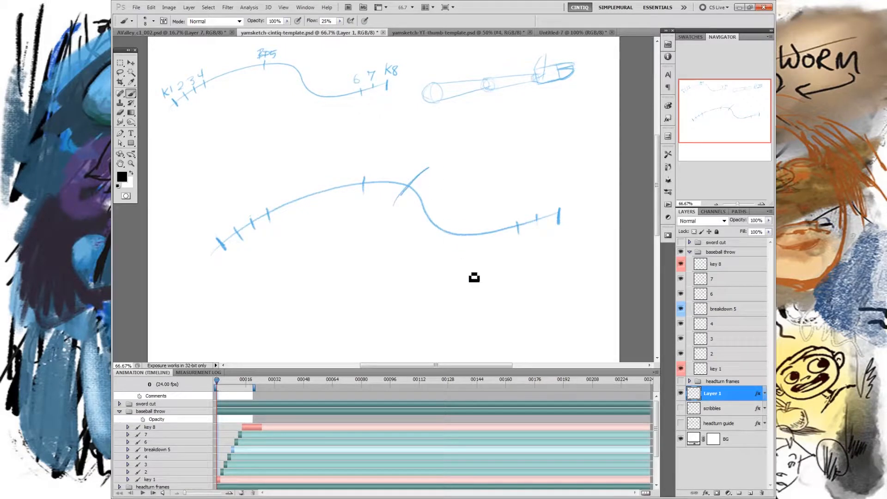
Tick and circle both ends of the large curve's steep drop with trial strokes, and undo them
{"action": "left_click_drag", "start_coordinate": [462, 210], "coordinate": [426, 258]}
{"action": "key", "text": "ctrl+alt+z"}
{"action": "key", "text": "ctrl+alt+z"}
{"action": "key", "text": "ctrl+shift+z"}
{"action": "left_click_drag", "start_coordinate": [396, 198], "coordinate": [411, 177]}
{"action": "left_click_drag", "start_coordinate": [440, 247], "coordinate": [458, 246]}
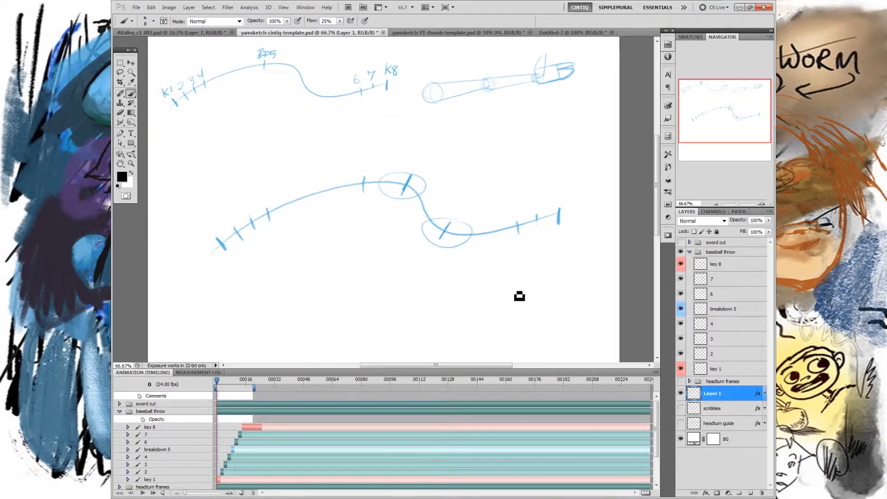
{"action": "key", "text": "ctrl+alt+z"}
{"action": "key", "text": "ctrl+alt+z"}
{"action": "key", "text": "ctrl+alt+z"}
{"action": "key", "text": "ctrl+alt+z"}
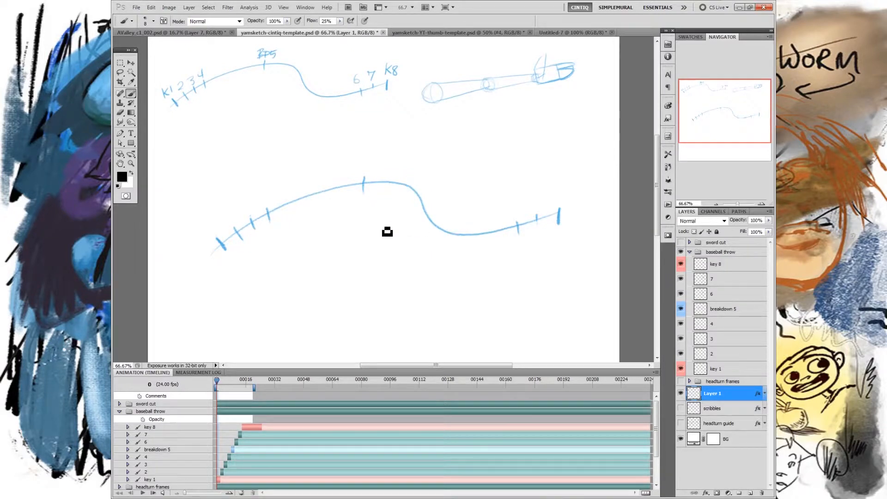
Trace an alternate path above the large curve, mark and circle its steep drop as trials, and undo the strokes
{"action": "mouse_move", "coordinate": [282, 212]}
{"action": "left_mouse_down"}
{"action": "mouse_move", "coordinate": [390, 174]}
{"action": "mouse_move", "coordinate": [500, 225]}
{"action": "mouse_move", "coordinate": [554, 212]}
{"action": "left_mouse_up"}
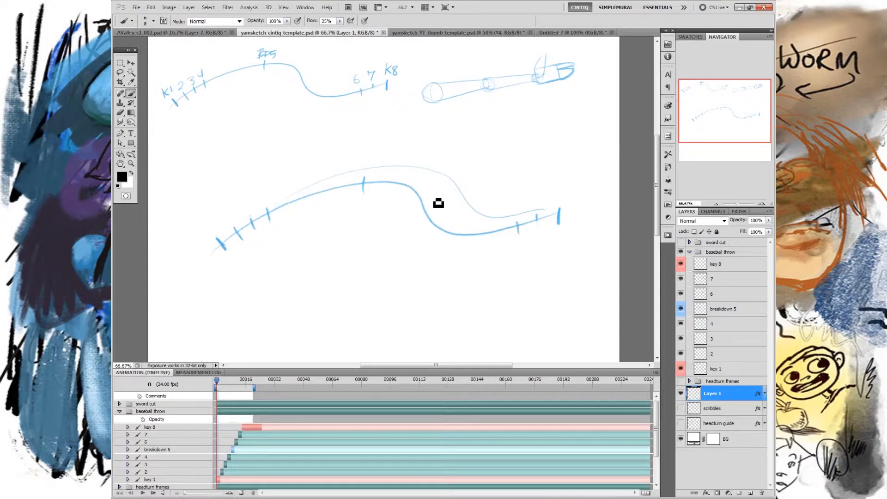
{"action": "key", "text": "ctrl+alt+z"}
{"action": "left_click_drag", "start_coordinate": [404, 192], "coordinate": [411, 182]}
{"action": "left_click_drag", "start_coordinate": [443, 241], "coordinate": [448, 226]}
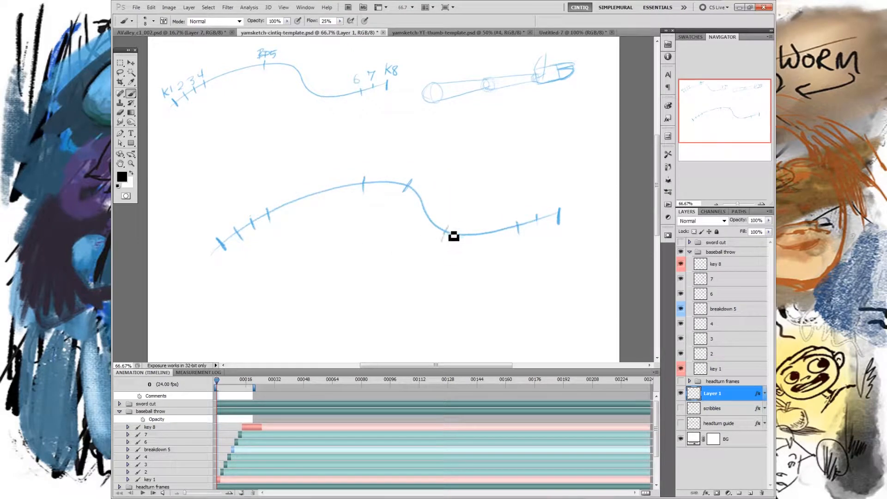
{"action": "left_click_drag", "start_coordinate": [417, 178], "coordinate": [418, 192]}
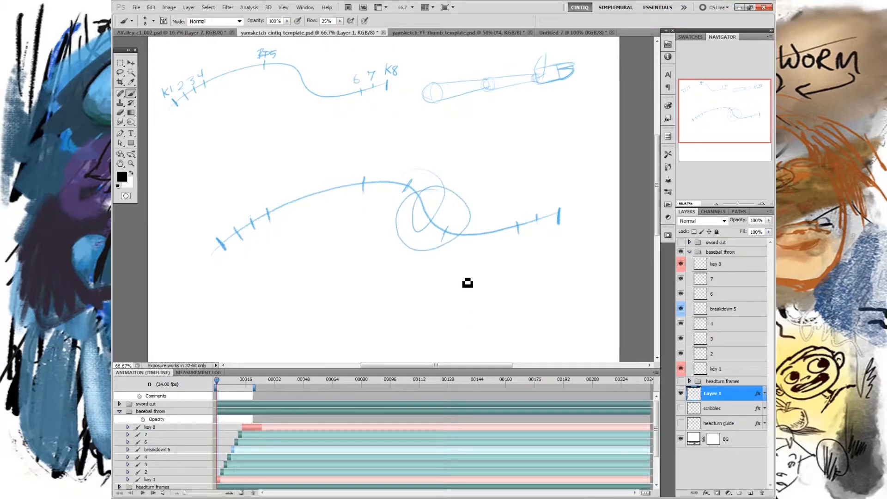
{"action": "key", "text": "ctrl+alt+z"}
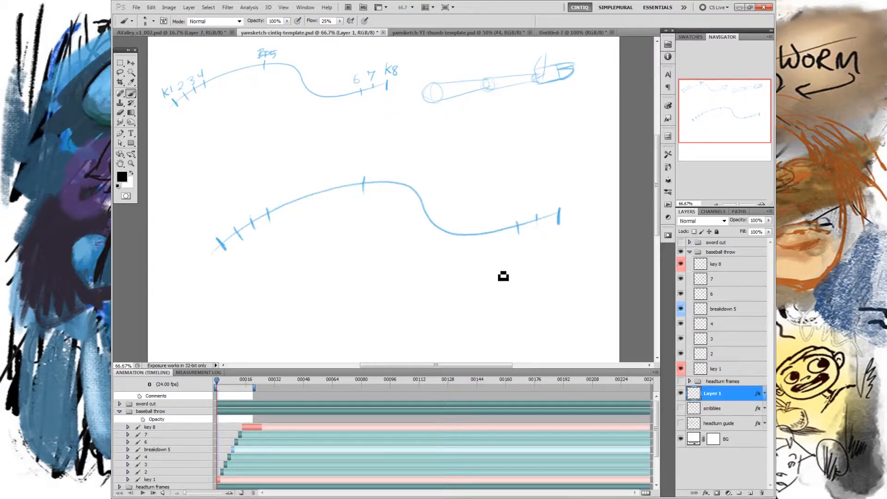
Retrace the large curve from the first to the last tick with a trial stroke, and undo it
{"action": "mouse_move", "coordinate": [336, 172]}
{"action": "left_mouse_down"}
{"action": "mouse_move", "coordinate": [424, 184]}
{"action": "mouse_move", "coordinate": [319, 194]}
{"action": "mouse_move", "coordinate": [452, 208]}
{"action": "mouse_move", "coordinate": [313, 221]}
{"action": "left_mouse_up"}
{"action": "key", "text": "ctrl+z"}
{"action": "key", "text": "ctrl+z"}
{"action": "mouse_move", "coordinate": [218, 268]}
{"action": "left_mouse_down"}
{"action": "mouse_move", "coordinate": [232, 252]}
{"action": "mouse_move", "coordinate": [508, 250]}
{"action": "mouse_move", "coordinate": [555, 224]}
{"action": "left_mouse_up"}
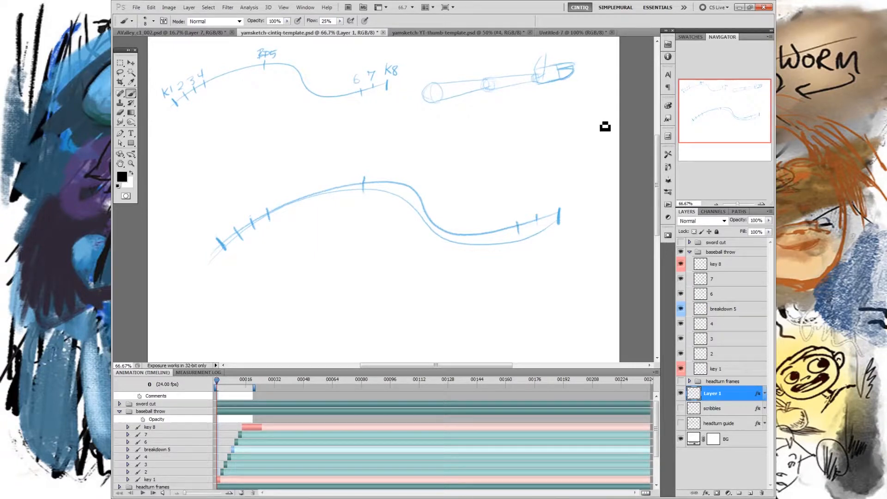
{"action": "key", "text": "ctrl+z"}
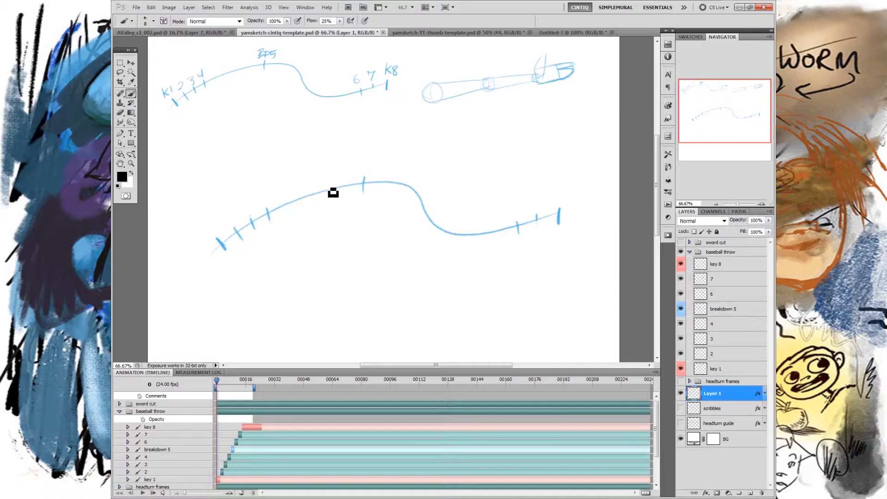
Loop around the large curve's crest and the dip before tick 6 with trial strokes, and undo them
{"action": "mouse_move", "coordinate": [326, 182]}
{"action": "left_mouse_down"}
{"action": "mouse_move", "coordinate": [430, 198]}
{"action": "mouse_move", "coordinate": [422, 208]}
{"action": "mouse_move", "coordinate": [333, 210]}
{"action": "mouse_move", "coordinate": [346, 185]}
{"action": "mouse_move", "coordinate": [417, 206]}
{"action": "left_mouse_up"}
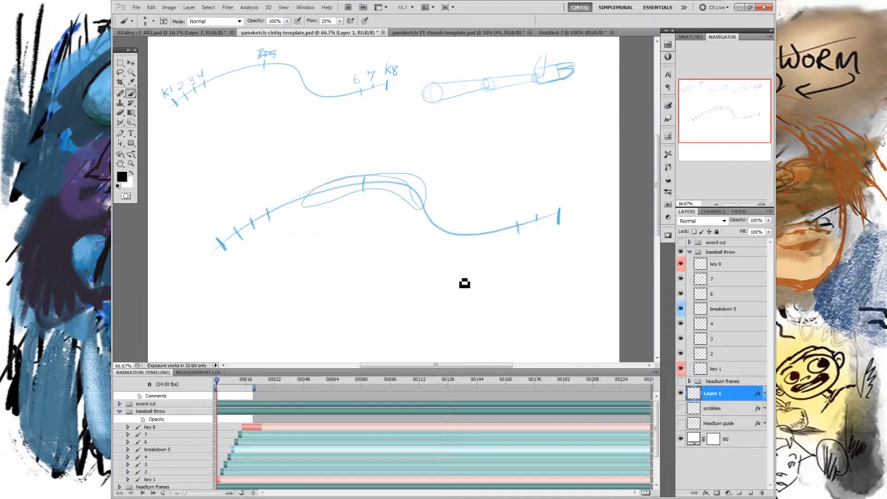
{"action": "key", "text": "ctrl+z"}
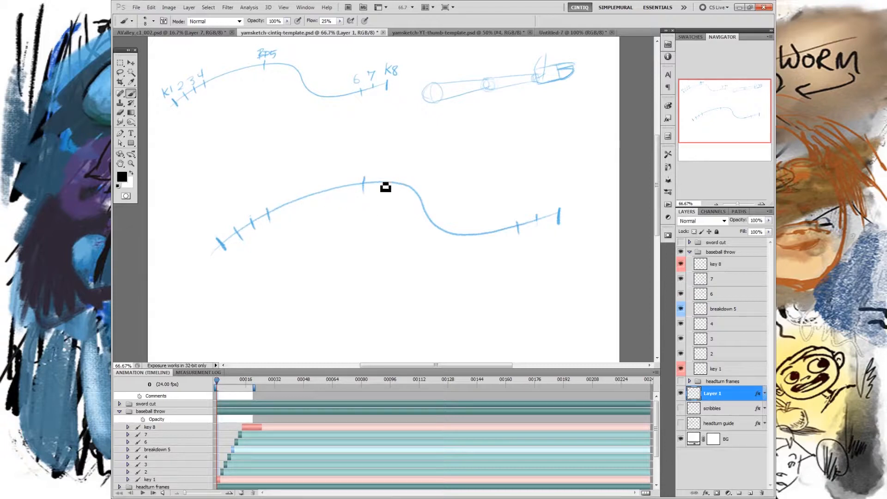
{"action": "mouse_move", "coordinate": [327, 181]}
{"action": "left_mouse_down"}
{"action": "mouse_move", "coordinate": [338, 193]}
{"action": "mouse_move", "coordinate": [390, 175]}
{"action": "mouse_move", "coordinate": [340, 193]}
{"action": "left_mouse_up"}
{"action": "key", "text": "ctrl+z"}
{"action": "key", "text": "ctrl+z"}
{"action": "mouse_move", "coordinate": [513, 228]}
{"action": "left_mouse_down"}
{"action": "mouse_move", "coordinate": [441, 226]}
{"action": "mouse_move", "coordinate": [502, 240]}
{"action": "mouse_move", "coordinate": [517, 227]}
{"action": "left_mouse_up"}
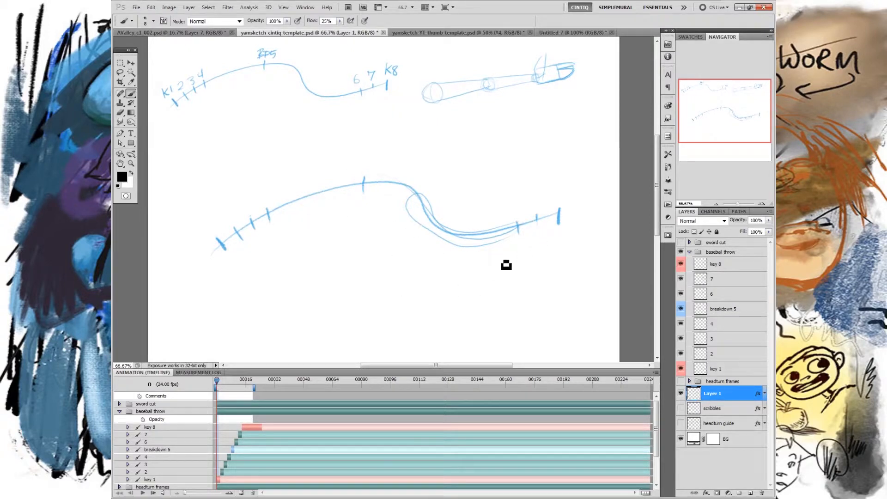
{"action": "key", "text": "ctrl+alt+z"}
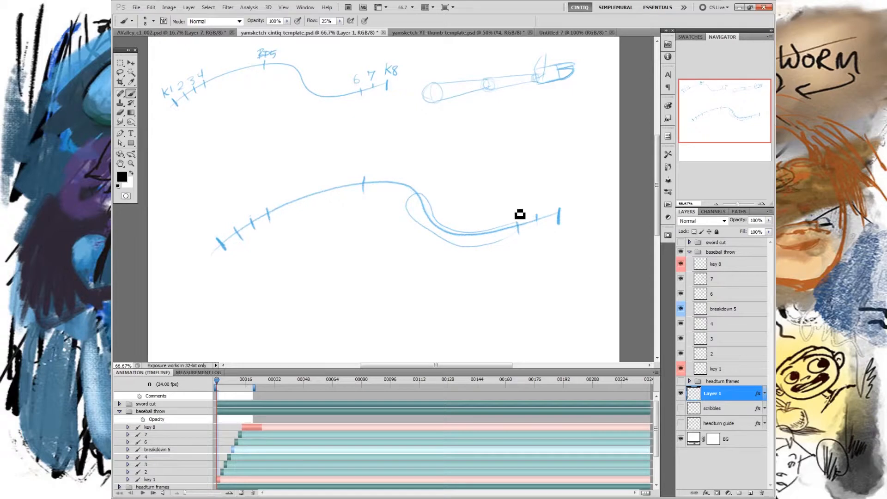
{"action": "key", "text": "ctrl+alt+z"}
Sketch alternate arcs above and below the dip and strokes around the breakdown tick, and undo them
{"action": "left_click_drag", "start_coordinate": [442, 220], "coordinate": [433, 233]}
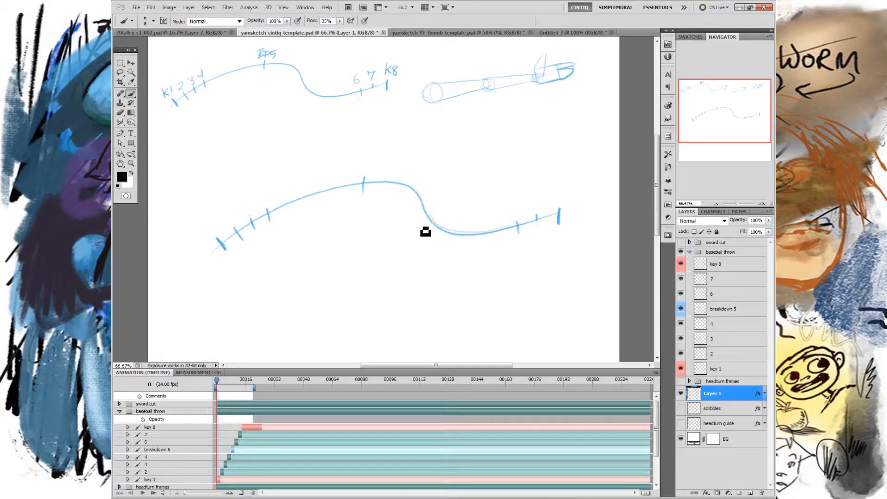
{"action": "mouse_move", "coordinate": [527, 228]}
{"action": "left_mouse_down"}
{"action": "mouse_move", "coordinate": [424, 226]}
{"action": "mouse_move", "coordinate": [513, 229]}
{"action": "left_mouse_up"}
{"action": "key", "text": "ctrl+z"}
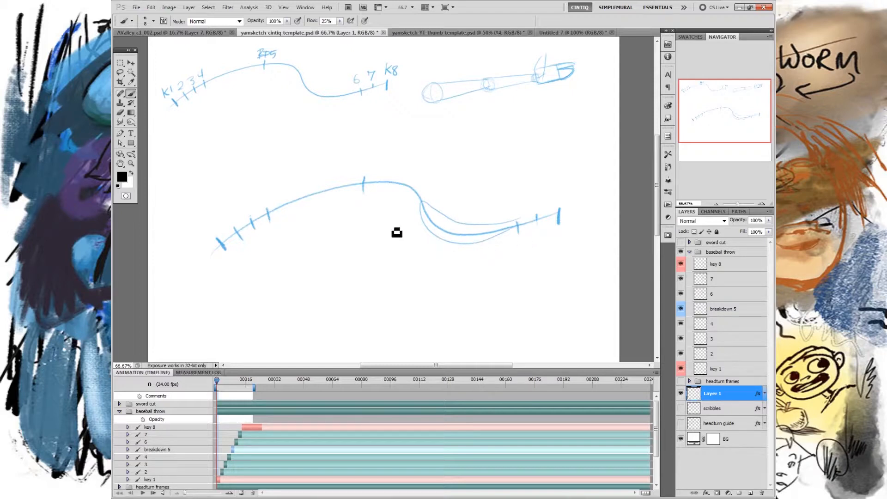
{"action": "mouse_move", "coordinate": [315, 197]}
{"action": "left_mouse_down"}
{"action": "mouse_move", "coordinate": [420, 196]}
{"action": "mouse_move", "coordinate": [467, 245]}
{"action": "left_mouse_up"}
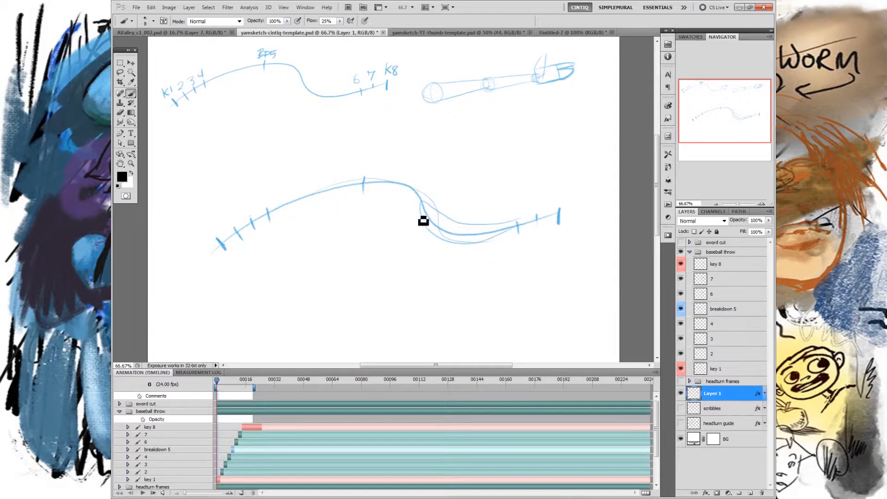
{"action": "mouse_move", "coordinate": [373, 178]}
{"action": "left_mouse_down"}
{"action": "mouse_move", "coordinate": [372, 196]}
{"action": "mouse_move", "coordinate": [276, 234]}
{"action": "mouse_move", "coordinate": [409, 196]}
{"action": "mouse_move", "coordinate": [320, 203]}
{"action": "mouse_move", "coordinate": [353, 302]}
{"action": "mouse_move", "coordinate": [365, 311]}
{"action": "mouse_move", "coordinate": [402, 247]}
{"action": "mouse_move", "coordinate": [398, 215]}
{"action": "mouse_move", "coordinate": [416, 202]}
{"action": "mouse_move", "coordinate": [369, 193]}
{"action": "mouse_move", "coordinate": [408, 187]}
{"action": "mouse_move", "coordinate": [465, 248]}
{"action": "mouse_move", "coordinate": [348, 189]}
{"action": "left_mouse_up"}
{"action": "key", "text": "ctrl+z"}
{"action": "key", "text": "ctrl+z"}
{"action": "key", "text": "ctrl+z"}
{"action": "key", "text": "ctrl+z"}
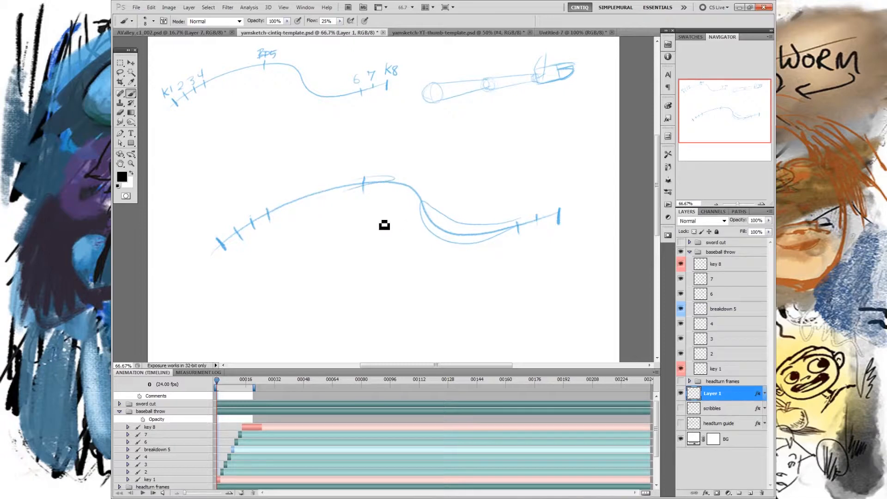
Mark the crest and the drop after the breakdown tick with trial strokes, and undo them
{"action": "left_click_drag", "start_coordinate": [391, 172], "coordinate": [398, 171]}
{"action": "left_click_drag", "start_coordinate": [464, 210], "coordinate": [459, 211]}
{"action": "left_click_drag", "start_coordinate": [351, 165], "coordinate": [498, 241]}
{"action": "key", "text": "ctrl+alt+z"}
{"action": "key", "text": "ctrl+alt+z"}
{"action": "key", "text": "ctrl+alt+z"}
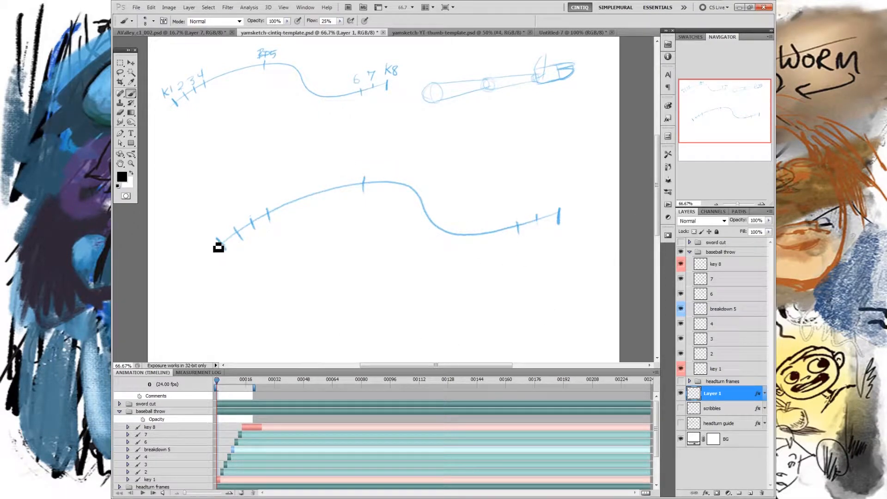
Try slanted strokes through the first tick of the large curve to indicate the arm's angle, and undo them
{"action": "left_click_drag", "start_coordinate": [200, 228], "coordinate": [240, 297]}
{"action": "mouse_move", "coordinate": [215, 226]}
{"action": "left_mouse_down"}
{"action": "mouse_move", "coordinate": [251, 288]}
{"action": "mouse_move", "coordinate": [241, 294]}
{"action": "left_mouse_up"}
{"action": "key", "text": "ctrl+alt+z"}
{"action": "key", "text": "ctrl+alt+z"}
{"action": "key", "text": "ctrl+alt+z"}
{"action": "left_click_drag", "start_coordinate": [217, 235], "coordinate": [227, 277]}
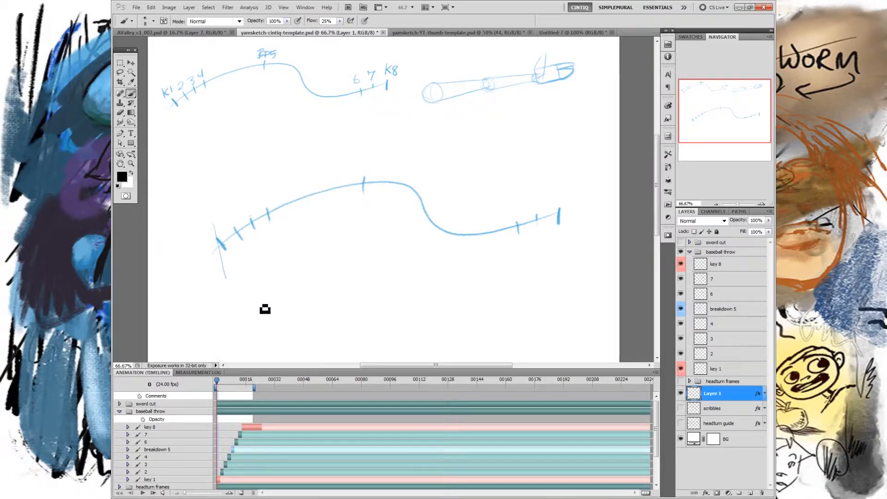
{"action": "key", "text": "ctrl+alt+z"}
Rough in a slanted forearm at the last tick and a flatter S-curve path as trials, and undo them
{"action": "left_click_drag", "start_coordinate": [556, 189], "coordinate": [545, 286]}
{"action": "key", "text": "ctrl+alt+z"}
{"action": "mouse_move", "coordinate": [517, 288]}
{"action": "left_mouse_down"}
{"action": "mouse_move", "coordinate": [579, 214]}
{"action": "mouse_move", "coordinate": [540, 307]}
{"action": "left_mouse_up"}
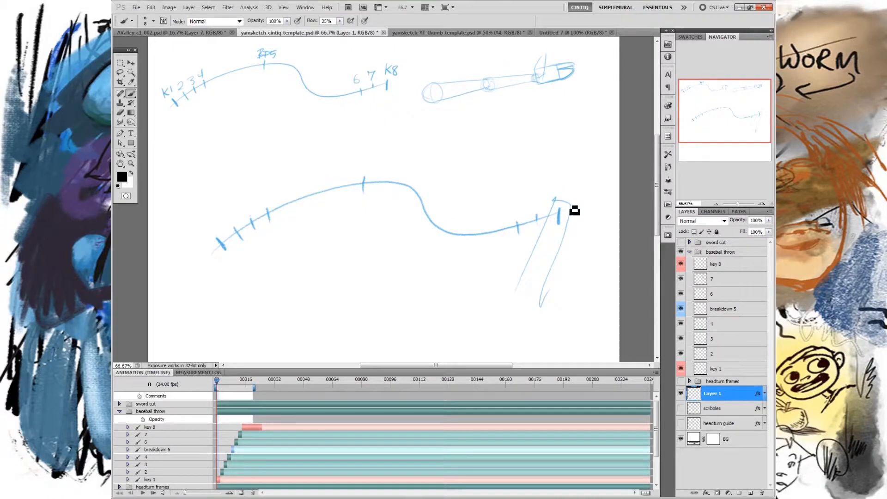
{"action": "key", "text": "ctrl+alt+z"}
{"action": "key", "text": "ctrl+alt+z"}
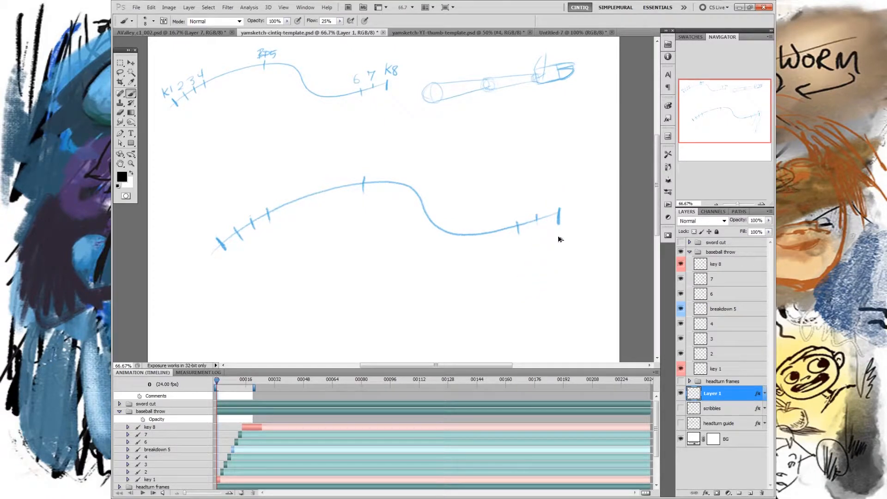
{"action": "mouse_move", "coordinate": [198, 267]}
{"action": "left_mouse_down"}
{"action": "mouse_move", "coordinate": [294, 212]}
{"action": "mouse_move", "coordinate": [435, 225]}
{"action": "mouse_move", "coordinate": [573, 211]}
{"action": "left_mouse_up"}
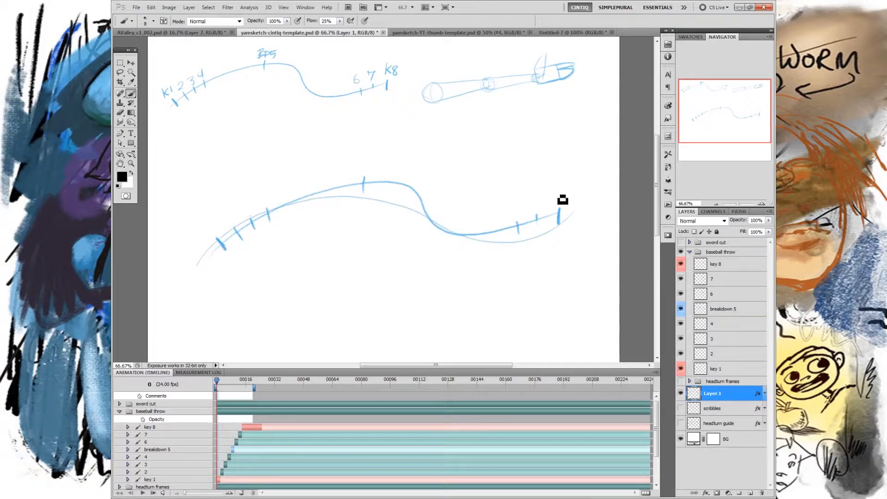
{"action": "key", "text": "ctrl+alt+z"}
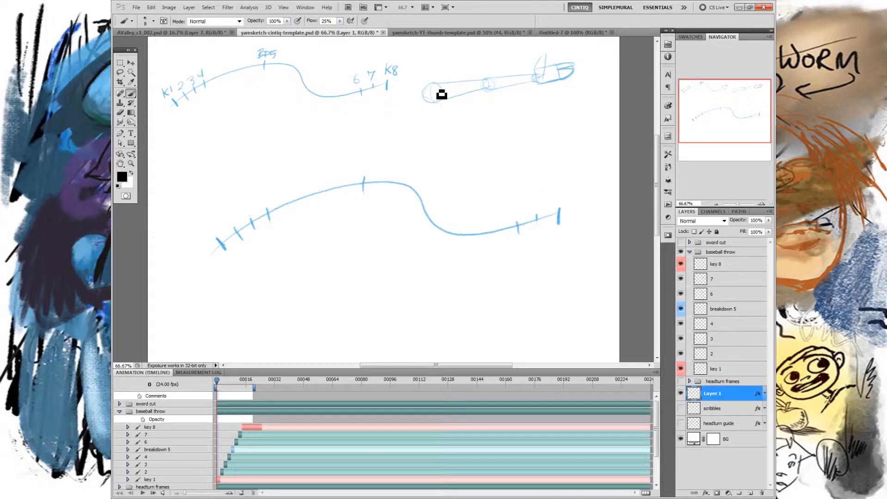
Mark the shoulder and elbow joints and circle the hand on the reference arm sketch, and undo the strokes
{"action": "left_click_drag", "start_coordinate": [429, 91], "coordinate": [430, 94]}
{"action": "left_click_drag", "start_coordinate": [486, 84], "coordinate": [489, 85]}
{"action": "left_click_drag", "start_coordinate": [444, 64], "coordinate": [497, 172]}
{"action": "mouse_move", "coordinate": [483, 61]}
{"action": "left_mouse_down"}
{"action": "mouse_move", "coordinate": [487, 93]}
{"action": "mouse_move", "coordinate": [531, 147]}
{"action": "left_mouse_up"}
{"action": "key", "text": "ctrl+alt+z"}
{"action": "key", "text": "ctrl+alt+z"}
{"action": "mouse_move", "coordinate": [547, 93]}
{"action": "left_mouse_down"}
{"action": "mouse_move", "coordinate": [573, 76]}
{"action": "mouse_move", "coordinate": [532, 81]}
{"action": "left_mouse_up"}
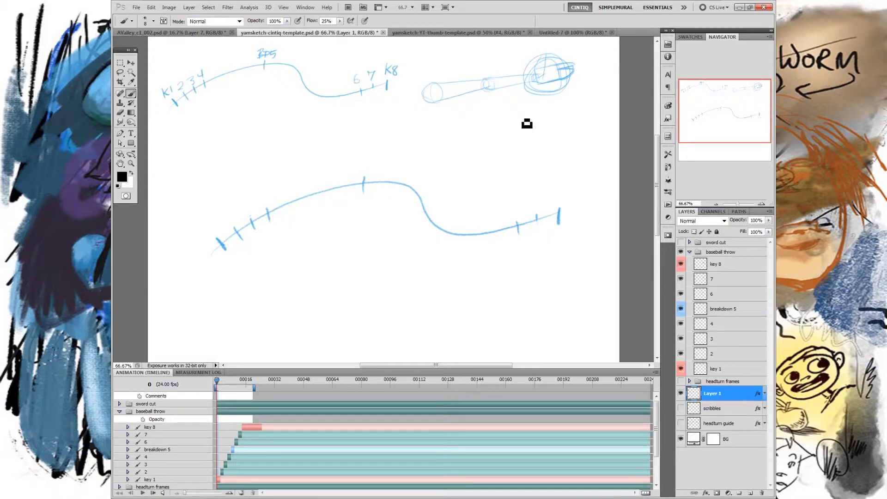
{"action": "mouse_move", "coordinate": [439, 87]}
{"action": "left_mouse_down"}
{"action": "mouse_move", "coordinate": [462, 155]}
{"action": "mouse_move", "coordinate": [491, 118]}
{"action": "left_mouse_up"}
{"action": "key", "text": "ctrl+alt+z"}
{"action": "key", "text": "ctrl+alt+z"}
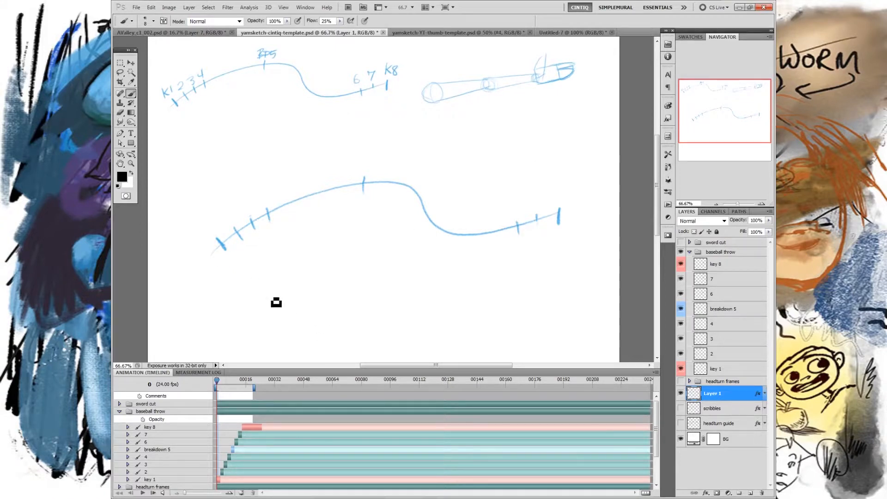
Try a bent-back hand, a direction arrow and forearm lines at the first tick on Layer 1, undoing the forearm lines
{"action": "mouse_move", "coordinate": [216, 244]}
{"action": "left_mouse_down"}
{"action": "mouse_move", "coordinate": [228, 269]}
{"action": "mouse_move", "coordinate": [238, 246]}
{"action": "mouse_move", "coordinate": [216, 245]}
{"action": "mouse_move", "coordinate": [236, 254]}
{"action": "mouse_move", "coordinate": [227, 243]}
{"action": "mouse_move", "coordinate": [235, 258]}
{"action": "mouse_move", "coordinate": [222, 235]}
{"action": "mouse_move", "coordinate": [214, 248]}
{"action": "mouse_move", "coordinate": [226, 227]}
{"action": "mouse_move", "coordinate": [210, 232]}
{"action": "mouse_move", "coordinate": [205, 213]}
{"action": "mouse_move", "coordinate": [228, 232]}
{"action": "left_mouse_up"}
{"action": "left_click_drag", "start_coordinate": [219, 193], "coordinate": [197, 216]}
{"action": "left_click_drag", "start_coordinate": [197, 209], "coordinate": [210, 213]}
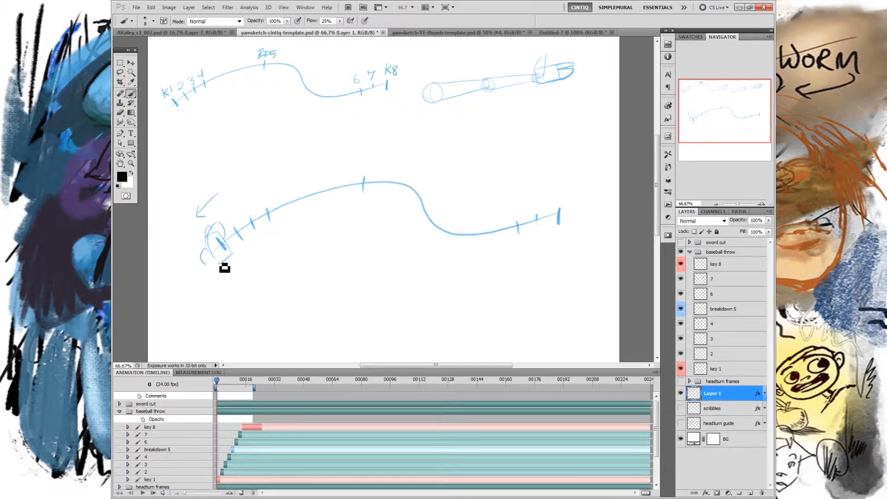
{"action": "key", "text": "ctrl+alt+z"}
{"action": "left_click_drag", "start_coordinate": [225, 243], "coordinate": [224, 244]}
{"action": "left_click_drag", "start_coordinate": [215, 258], "coordinate": [193, 300]}
{"action": "left_click_drag", "start_coordinate": [229, 264], "coordinate": [213, 309]}
{"action": "key", "text": "ctrl+alt+z"}
{"action": "key", "text": "ctrl+alt+z"}
Rough in shoulder and elbow circles with upper arm lines near the first tick, and undo the whole trial arm
{"action": "mouse_move", "coordinate": [186, 272]}
{"action": "left_mouse_down"}
{"action": "mouse_move", "coordinate": [175, 295]}
{"action": "mouse_move", "coordinate": [181, 289]}
{"action": "left_mouse_up"}
{"action": "left_click_drag", "start_coordinate": [287, 326], "coordinate": [271, 337]}
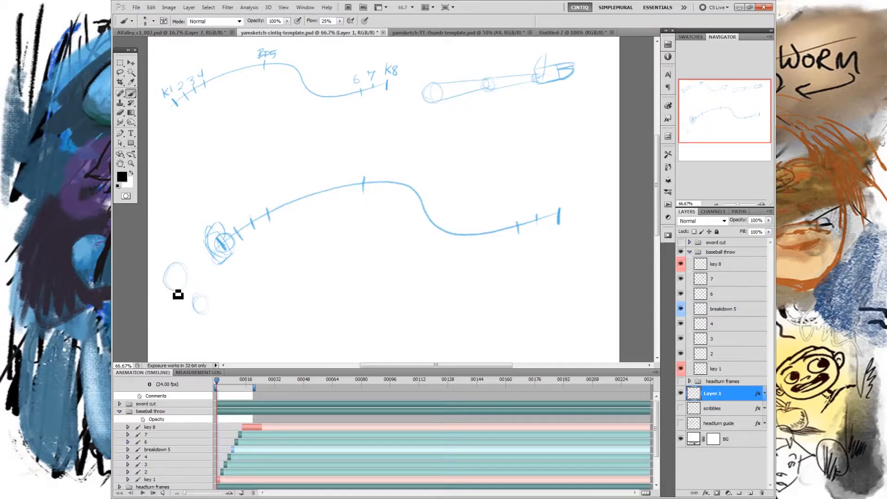
{"action": "mouse_move", "coordinate": [174, 296]}
{"action": "left_mouse_down"}
{"action": "mouse_move", "coordinate": [201, 307]}
{"action": "mouse_move", "coordinate": [194, 276]}
{"action": "mouse_move", "coordinate": [205, 301]}
{"action": "left_mouse_up"}
{"action": "mouse_move", "coordinate": [212, 312]}
{"action": "left_mouse_down"}
{"action": "mouse_move", "coordinate": [223, 262]}
{"action": "mouse_move", "coordinate": [224, 280]}
{"action": "mouse_move", "coordinate": [229, 268]}
{"action": "mouse_move", "coordinate": [220, 322]}
{"action": "left_mouse_up"}
{"action": "key", "text": "ctrl+alt+z"}
{"action": "key", "text": "ctrl+alt+z"}
{"action": "key", "text": "ctrl+alt+z"}
{"action": "key", "text": "ctrl+alt+z"}
{"action": "key", "text": "ctrl+alt+z"}
{"action": "key", "text": "ctrl+alt+z"}
{"action": "key", "text": "ctrl+alt+z"}
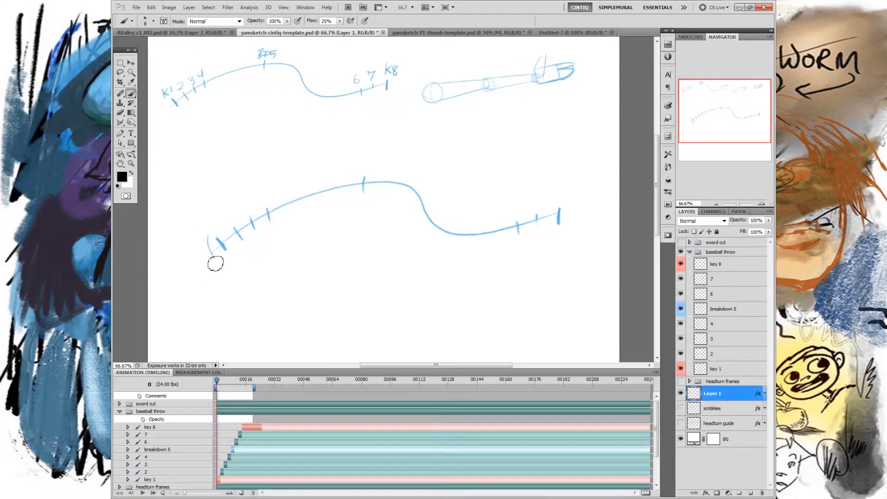
On the key 1 layer, draw the hand and wrist circle over the first tick, with an elbow circle below
{"action": "left_click", "coordinate": [716, 370]}
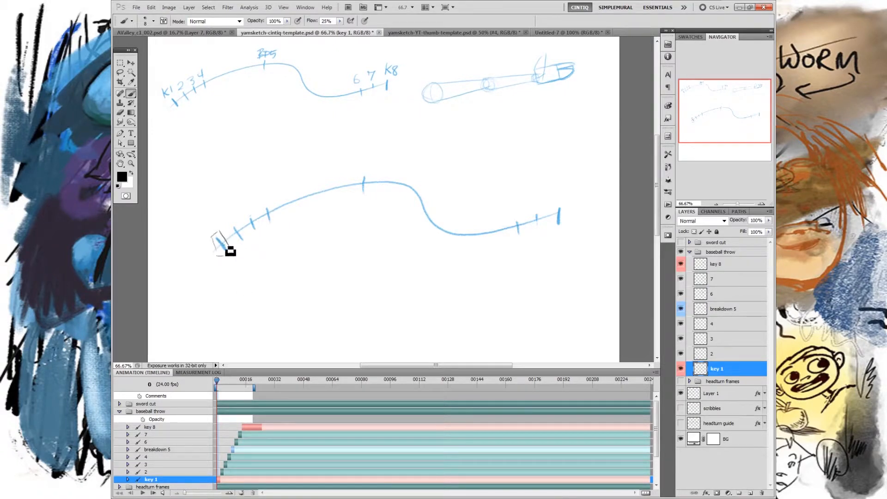
{"action": "key", "text": "ctrl+z"}
{"action": "mouse_move", "coordinate": [213, 237]}
{"action": "left_mouse_down"}
{"action": "mouse_move", "coordinate": [217, 224]}
{"action": "mouse_move", "coordinate": [237, 230]}
{"action": "mouse_move", "coordinate": [229, 231]}
{"action": "left_mouse_up"}
{"action": "key", "text": "ctrl+z"}
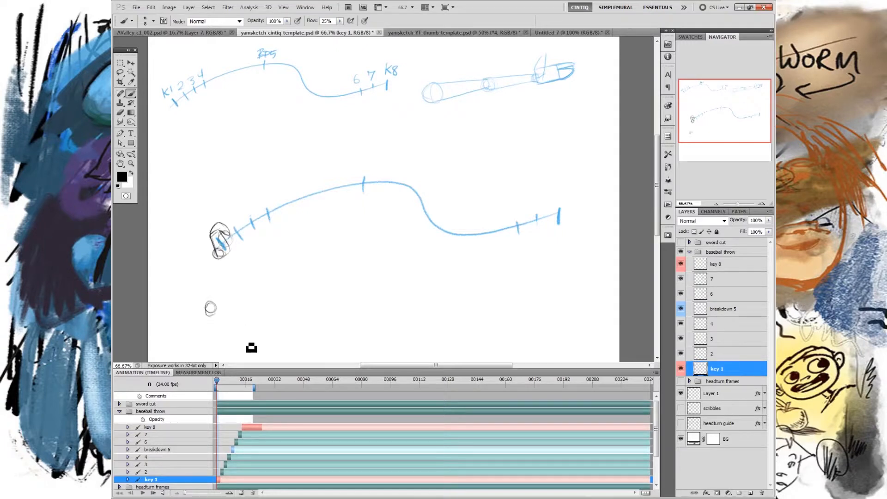
Add the shoulder circle to the key 1 pose and join shoulder, elbow and wrist with upper arm and forearm outlines
{"action": "mouse_move", "coordinate": [178, 276]}
{"action": "left_mouse_down"}
{"action": "mouse_move", "coordinate": [190, 271]}
{"action": "mouse_move", "coordinate": [185, 279]}
{"action": "mouse_move", "coordinate": [201, 302]}
{"action": "left_mouse_up"}
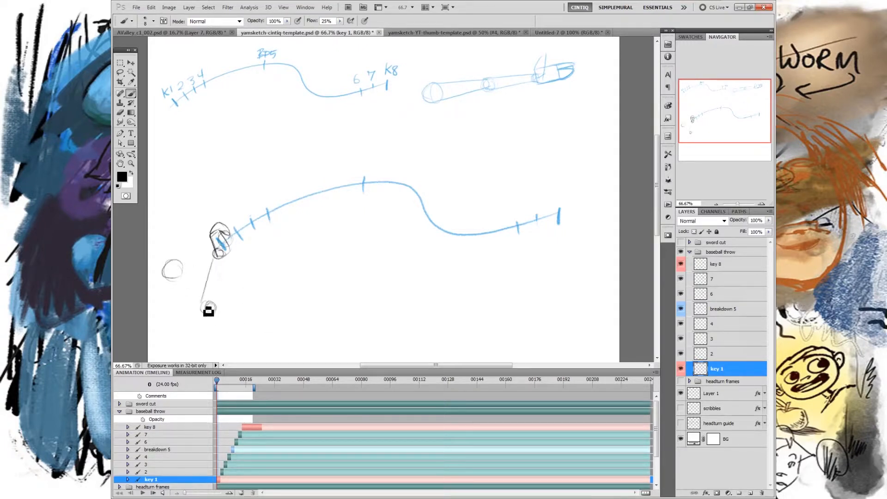
{"action": "left_click_drag", "start_coordinate": [231, 261], "coordinate": [218, 316]}
{"action": "left_click_drag", "start_coordinate": [168, 282], "coordinate": [206, 313]}
{"action": "left_click_drag", "start_coordinate": [184, 267], "coordinate": [213, 311]}
{"action": "mouse_move", "coordinate": [165, 277]}
{"action": "left_mouse_down"}
{"action": "mouse_move", "coordinate": [180, 265]}
{"action": "mouse_move", "coordinate": [214, 309]}
{"action": "mouse_move", "coordinate": [216, 256]}
{"action": "mouse_move", "coordinate": [219, 312]}
{"action": "mouse_move", "coordinate": [192, 306]}
{"action": "mouse_move", "coordinate": [215, 314]}
{"action": "mouse_move", "coordinate": [165, 280]}
{"action": "mouse_move", "coordinate": [189, 276]}
{"action": "left_mouse_up"}
{"action": "key", "text": "ctrl+alt+z"}
{"action": "key", "text": "ctrl+alt+z"}
{"action": "key", "text": "ctrl+alt+z"}
{"action": "key", "text": "ctrl+alt+z"}
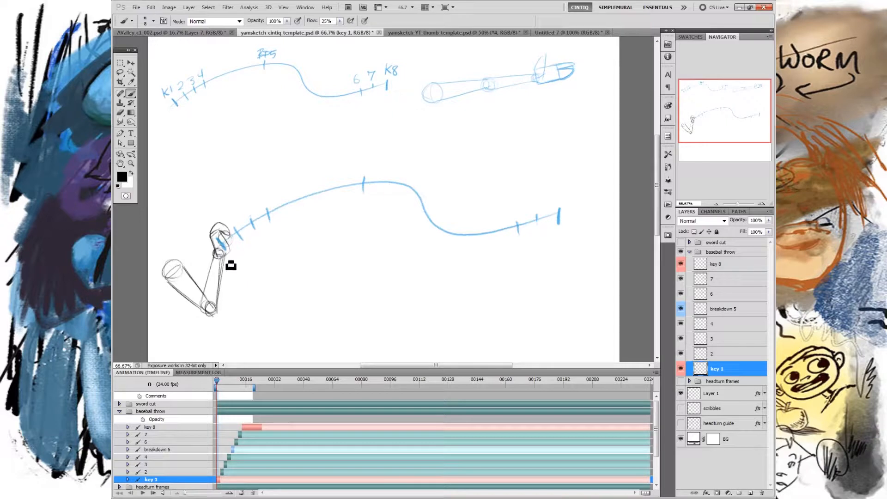
{"action": "left_click_drag", "start_coordinate": [160, 264], "coordinate": [193, 317]}
{"action": "key", "text": "ctrl+z"}
On the key 8 layer, draw an open hand with extended fingers over the last tick of the large curve
{"action": "left_click", "coordinate": [726, 266]}
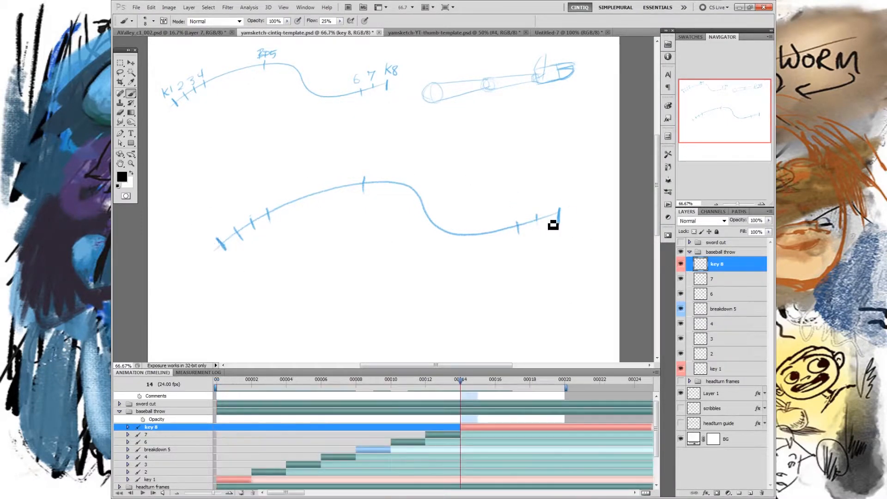
{"action": "mouse_move", "coordinate": [564, 200]}
{"action": "left_mouse_down"}
{"action": "mouse_move", "coordinate": [551, 227]}
{"action": "mouse_move", "coordinate": [572, 224]}
{"action": "mouse_move", "coordinate": [572, 208]}
{"action": "mouse_move", "coordinate": [577, 220]}
{"action": "mouse_move", "coordinate": [580, 211]}
{"action": "mouse_move", "coordinate": [566, 229]}
{"action": "mouse_move", "coordinate": [572, 215]}
{"action": "mouse_move", "coordinate": [601, 197]}
{"action": "left_mouse_up"}
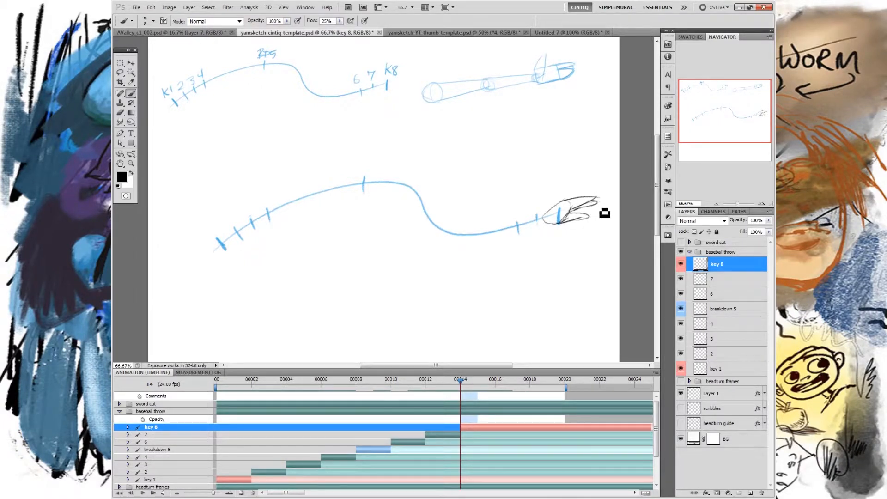
{"action": "left_click_drag", "start_coordinate": [578, 220], "coordinate": [557, 231]}
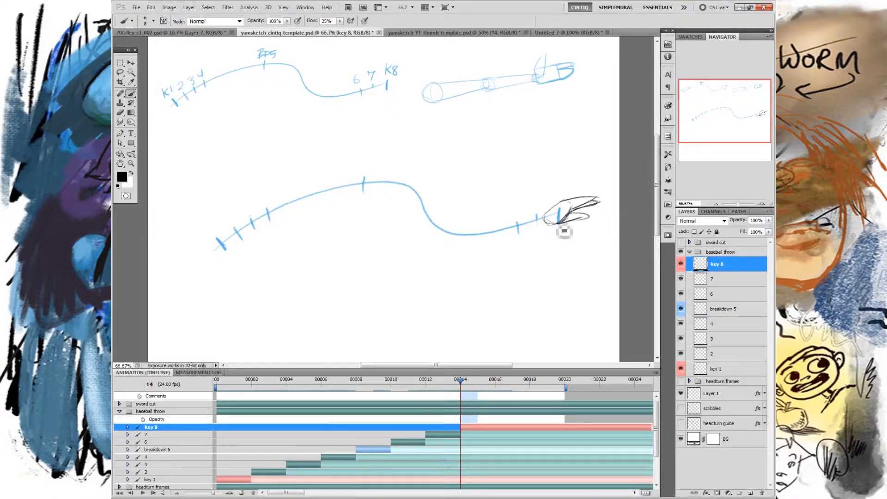
{"action": "left_click_drag", "start_coordinate": [546, 220], "coordinate": [560, 223]}
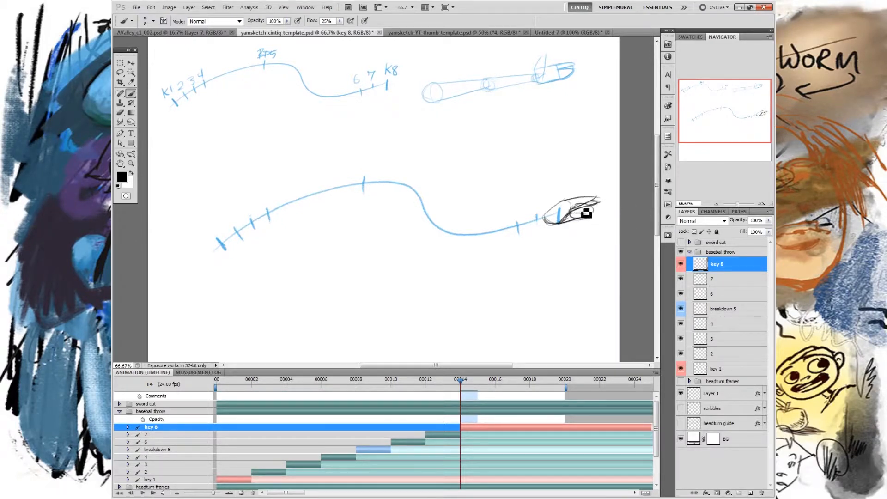
Undo the last strokes under the key 8 fingers and sketch the released ball beyond the fingertips, at the canvas edge
{"action": "key", "text": "ctrl+alt+z"}
{"action": "key", "text": "ctrl+alt+z"}
{"action": "key", "text": "ctrl+alt+z"}
{"action": "key", "text": "ctrl+alt+z"}
{"action": "left_click_drag", "start_coordinate": [618, 203], "coordinate": [618, 210]}
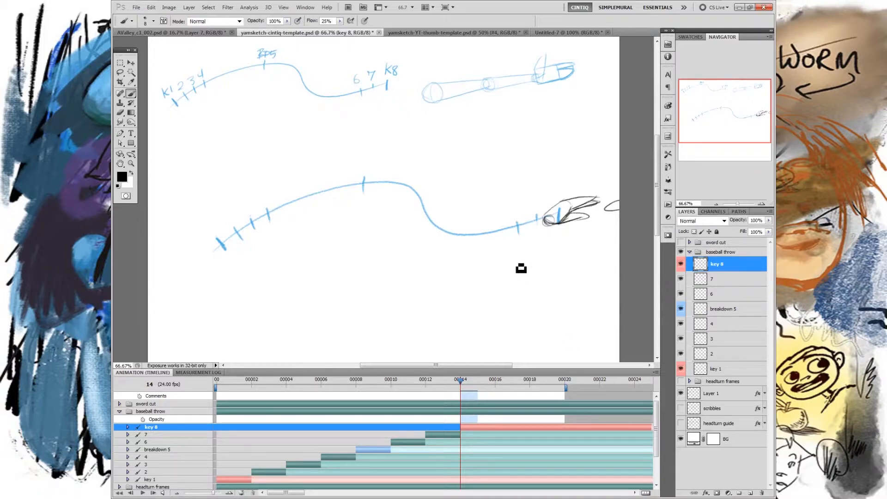
Try elbow and shoulder placements down and left of the key 8 wrist, and undo the rough strokes
{"action": "left_click_drag", "start_coordinate": [514, 266], "coordinate": [504, 260]}
{"action": "key", "text": "ctrl+z"}
{"action": "key", "text": "ctrl+z"}
{"action": "key", "text": "ctrl+z"}
{"action": "mouse_move", "coordinate": [443, 302]}
{"action": "left_mouse_down"}
{"action": "mouse_move", "coordinate": [436, 308]}
{"action": "mouse_move", "coordinate": [560, 216]}
{"action": "left_mouse_up"}
{"action": "key", "text": "ctrl+alt+z"}
{"action": "key", "text": "ctrl+alt+z"}
{"action": "key", "text": "ctrl+alt+z"}
{"action": "key", "text": "ctrl+alt+z"}
{"action": "key", "text": "ctrl+alt+z"}
Sketch a diagonal arm sloping down-left from the key 8 wrist, with elbow and shoulder circles joined by upper arm and forearm outlines
{"action": "left_click_drag", "start_coordinate": [552, 220], "coordinate": [427, 297]}
{"action": "left_click_drag", "start_coordinate": [430, 308], "coordinate": [439, 299]}
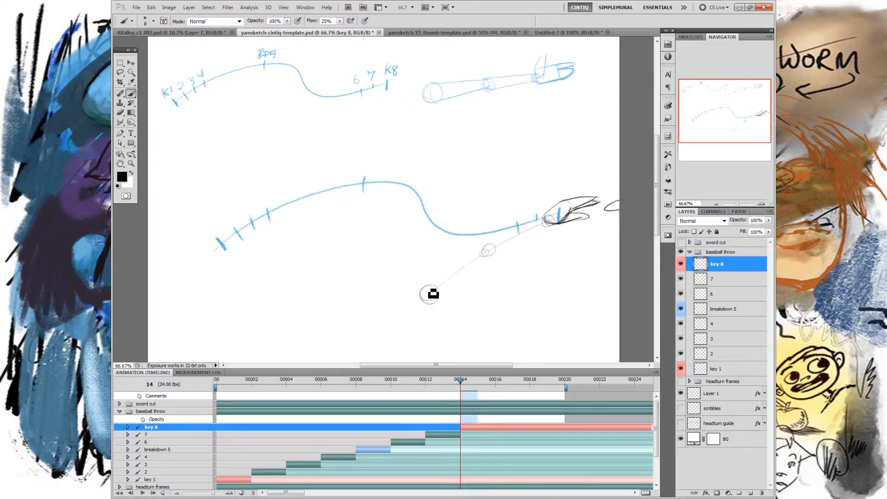
{"action": "left_click_drag", "start_coordinate": [420, 287], "coordinate": [486, 249]}
{"action": "left_click_drag", "start_coordinate": [438, 308], "coordinate": [494, 255]}
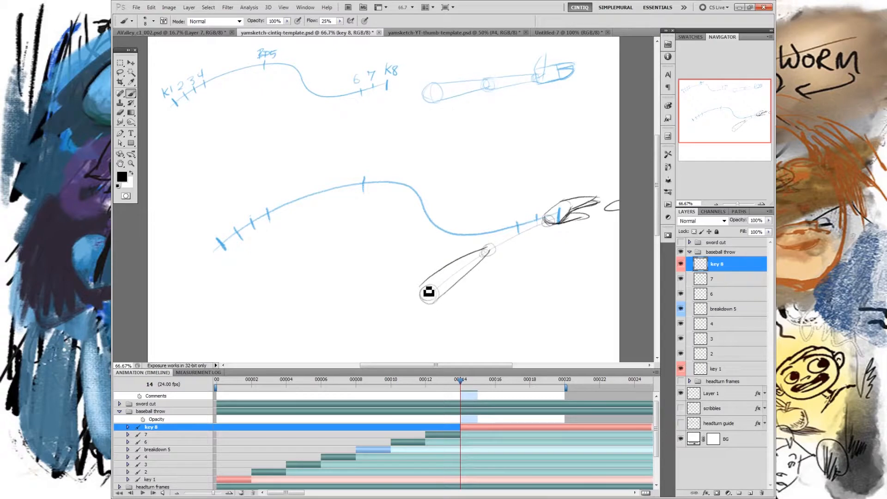
{"action": "left_click_drag", "start_coordinate": [434, 273], "coordinate": [484, 243]}
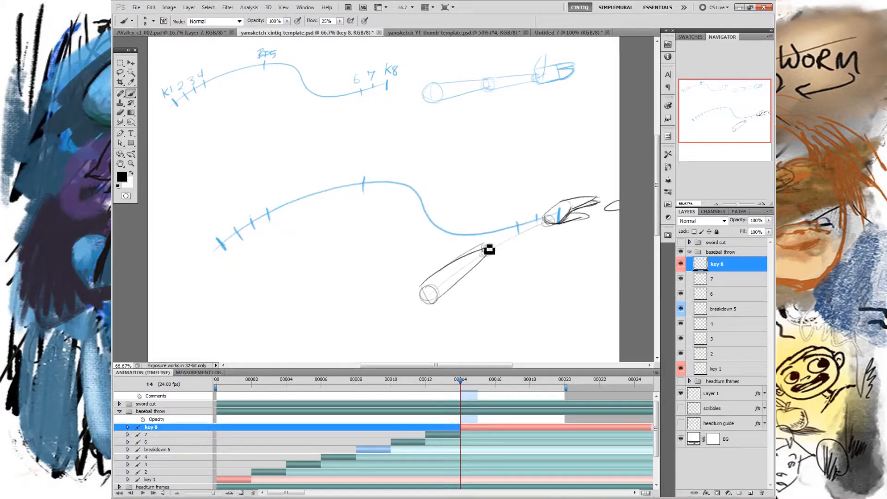
{"action": "left_click_drag", "start_coordinate": [492, 261], "coordinate": [559, 230]}
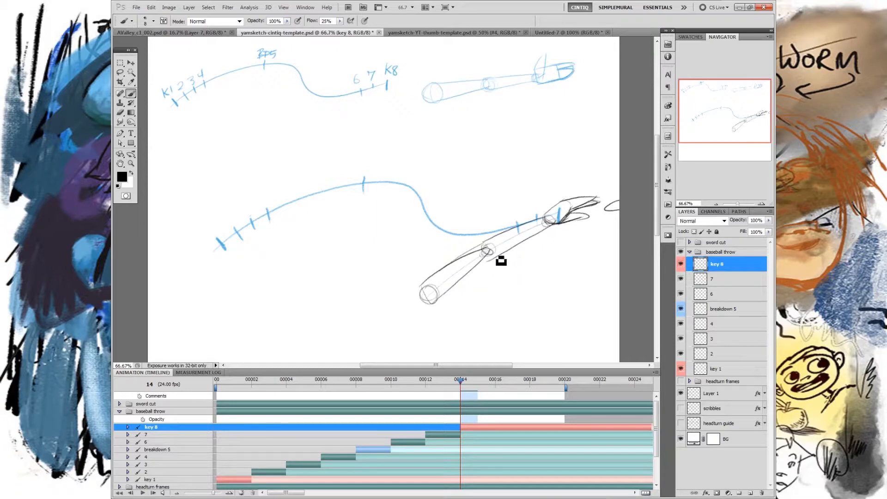
{"action": "left_click_drag", "start_coordinate": [496, 258], "coordinate": [550, 230]}
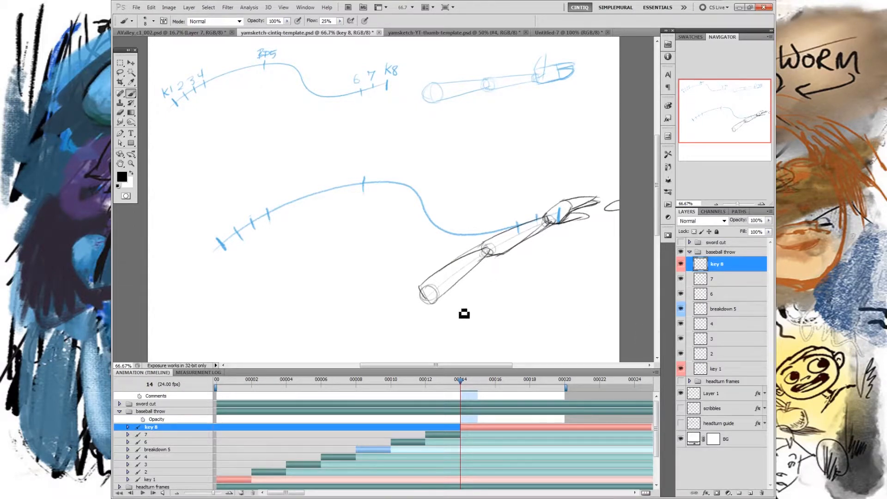
Compare the key 1 and key 8 poses by scrubbing between frames 0 and 14, ending on the key 8 layer
{"action": "left_click", "coordinate": [717, 369]}
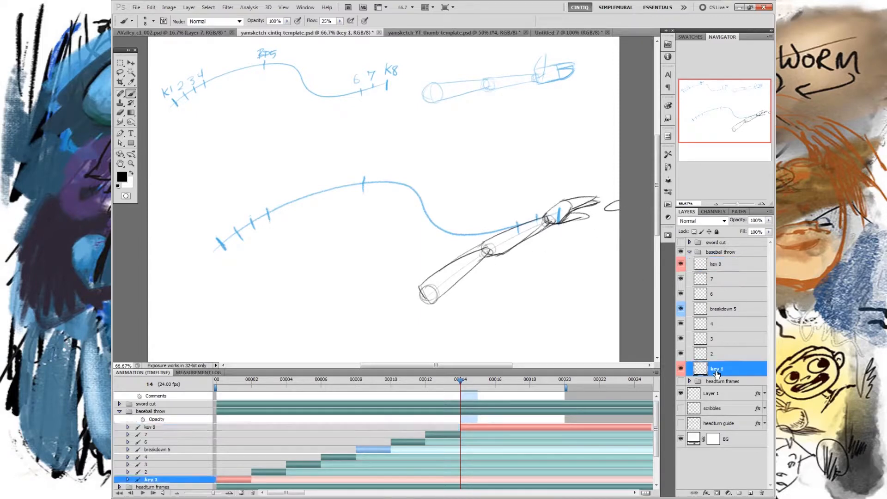
{"action": "left_click", "coordinate": [219, 387]}
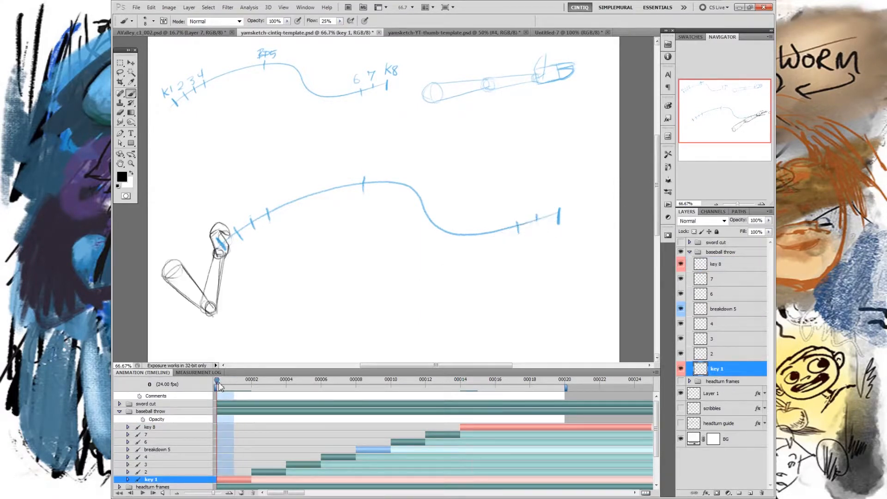
{"action": "left_click_drag", "start_coordinate": [221, 386], "coordinate": [469, 398]}
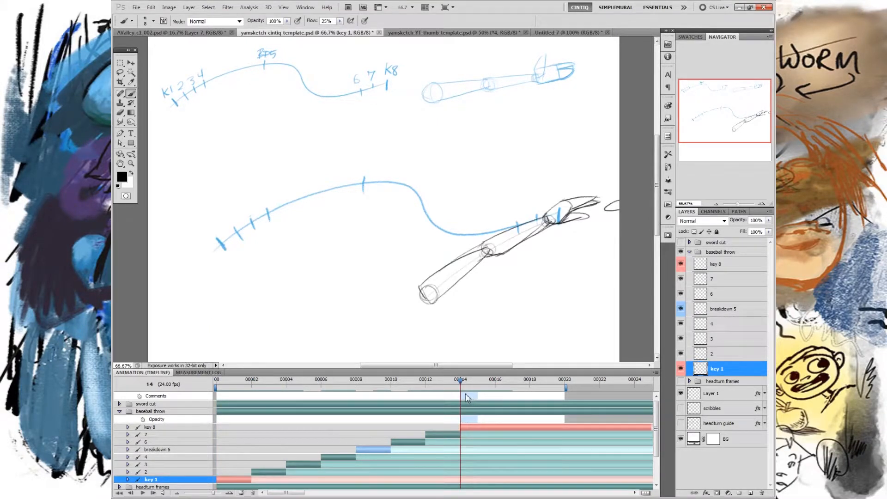
{"action": "left_click", "coordinate": [722, 271]}
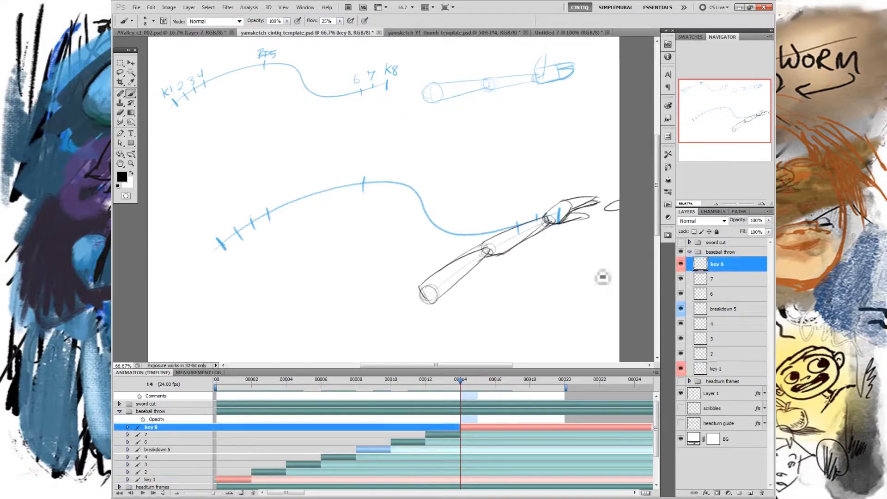
Rough in a higher alternative arm behind the key 8 hand, and undo it together with a stroke across the chart
{"action": "mouse_move", "coordinate": [540, 211]}
{"action": "left_mouse_down"}
{"action": "mouse_move", "coordinate": [423, 212]}
{"action": "mouse_move", "coordinate": [349, 245]}
{"action": "left_mouse_up"}
{"action": "key", "text": "ctrl+z"}
{"action": "mouse_move", "coordinate": [541, 211]}
{"action": "left_mouse_down"}
{"action": "mouse_move", "coordinate": [561, 223]}
{"action": "mouse_move", "coordinate": [410, 227]}
{"action": "mouse_move", "coordinate": [388, 238]}
{"action": "mouse_move", "coordinate": [553, 228]}
{"action": "mouse_move", "coordinate": [453, 210]}
{"action": "mouse_move", "coordinate": [387, 231]}
{"action": "mouse_move", "coordinate": [390, 248]}
{"action": "mouse_move", "coordinate": [383, 233]}
{"action": "mouse_move", "coordinate": [394, 255]}
{"action": "mouse_move", "coordinate": [485, 217]}
{"action": "mouse_move", "coordinate": [561, 224]}
{"action": "left_mouse_up"}
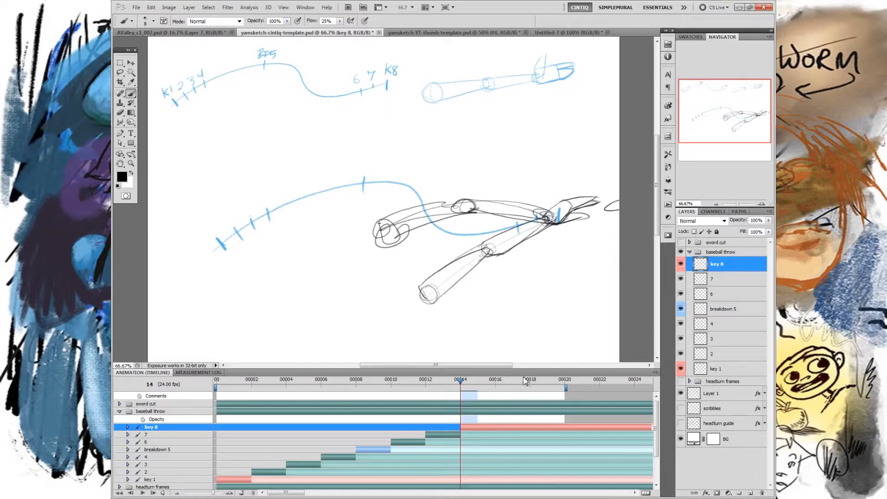
{"action": "key", "text": "ctrl+z"}
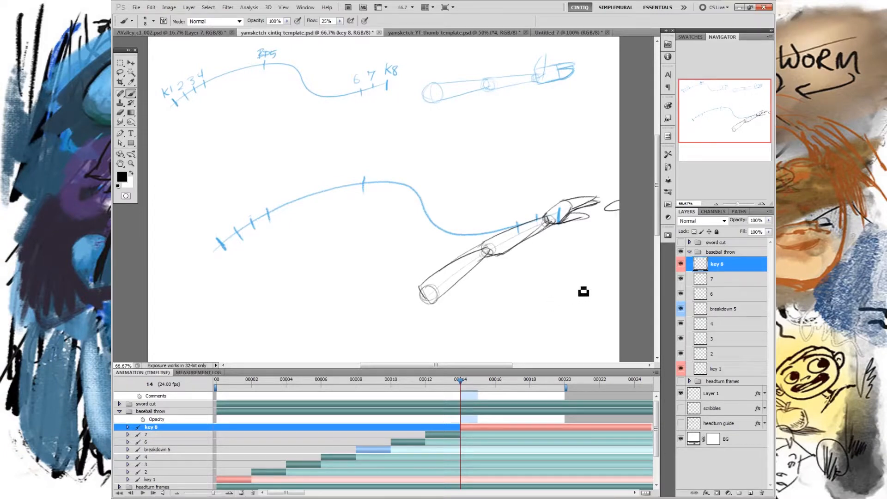
{"action": "left_click_drag", "start_coordinate": [223, 241], "coordinate": [619, 205]}
{"action": "key", "text": "ctrl+z"}
On key 8, sketch a shallow arm arc back from the wrist with a shoulder circle on its end and an elbow circle midway
{"action": "mouse_move", "coordinate": [544, 223]}
{"action": "left_mouse_down"}
{"action": "mouse_move", "coordinate": [564, 229]}
{"action": "mouse_move", "coordinate": [545, 217]}
{"action": "left_mouse_up"}
{"action": "left_click_drag", "start_coordinate": [400, 248], "coordinate": [563, 224]}
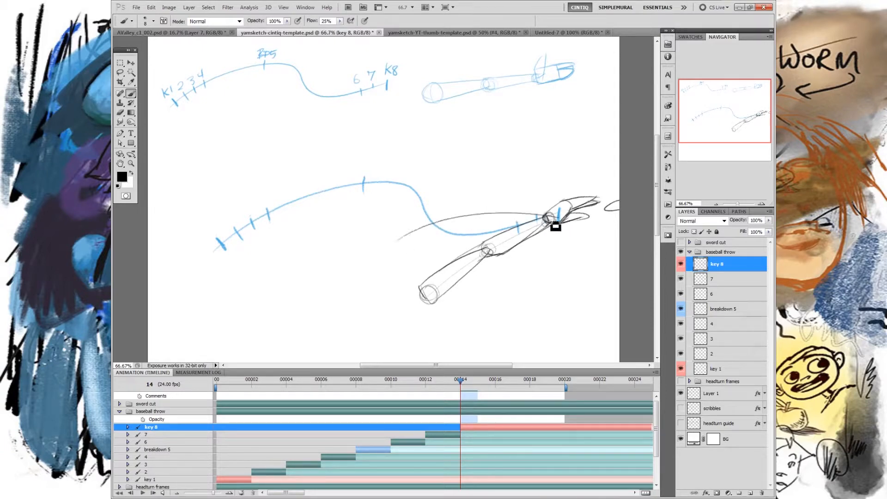
{"action": "left_click_drag", "start_coordinate": [431, 233], "coordinate": [432, 240]}
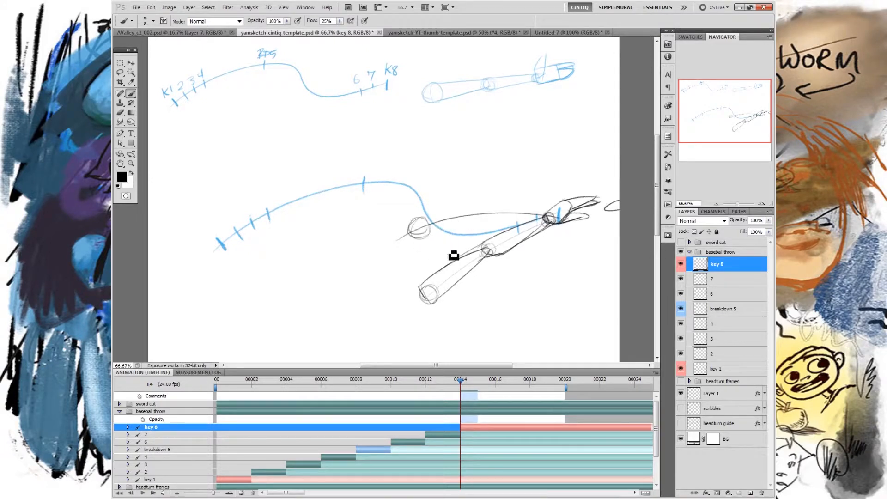
{"action": "left_click_drag", "start_coordinate": [493, 216], "coordinate": [489, 221]}
Outline the upper arm and forearm of the raised key 8 arm, firm up its joints, and remove the lower diagonal arm
{"action": "left_click_drag", "start_coordinate": [418, 219], "coordinate": [489, 210]}
{"action": "mouse_move", "coordinate": [426, 236]}
{"action": "left_mouse_down"}
{"action": "mouse_move", "coordinate": [493, 218]}
{"action": "mouse_move", "coordinate": [561, 215]}
{"action": "left_mouse_up"}
{"action": "mouse_move", "coordinate": [485, 229]}
{"action": "left_mouse_down"}
{"action": "mouse_move", "coordinate": [560, 218]}
{"action": "mouse_move", "coordinate": [460, 264]}
{"action": "mouse_move", "coordinate": [468, 262]}
{"action": "mouse_move", "coordinate": [399, 309]}
{"action": "mouse_move", "coordinate": [448, 295]}
{"action": "mouse_move", "coordinate": [479, 254]}
{"action": "mouse_move", "coordinate": [547, 229]}
{"action": "left_mouse_up"}
{"action": "mouse_move", "coordinate": [491, 208]}
{"action": "left_mouse_down"}
{"action": "mouse_move", "coordinate": [532, 219]}
{"action": "mouse_move", "coordinate": [495, 230]}
{"action": "mouse_move", "coordinate": [568, 227]}
{"action": "left_mouse_up"}
{"action": "mouse_move", "coordinate": [491, 209]}
{"action": "left_mouse_down"}
{"action": "mouse_move", "coordinate": [495, 224]}
{"action": "mouse_move", "coordinate": [487, 216]}
{"action": "left_mouse_up"}
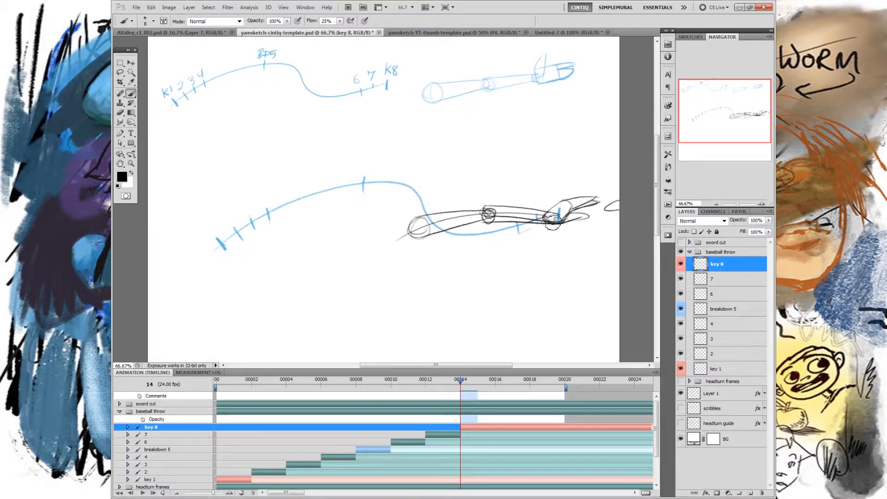
{"action": "left_click_drag", "start_coordinate": [552, 213], "coordinate": [556, 224]}
Play the animation and check the key 1 pose at frame 0 against the key 8 pose at frame 14
{"action": "left_click", "coordinate": [143, 493]}
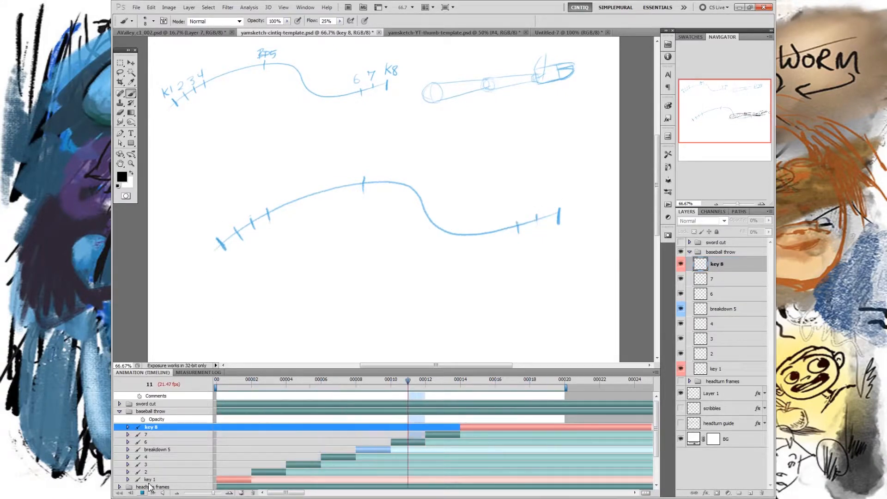
{"action": "left_click", "coordinate": [148, 494]}
{"action": "mouse_move", "coordinate": [303, 385]}
{"action": "left_mouse_down"}
{"action": "mouse_move", "coordinate": [217, 384]}
{"action": "mouse_move", "coordinate": [399, 388]}
{"action": "mouse_move", "coordinate": [222, 393]}
{"action": "left_mouse_up"}
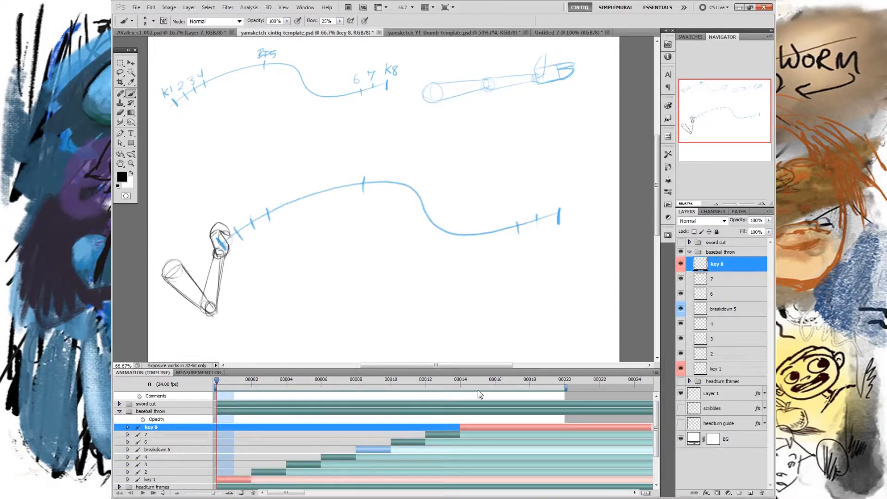
{"action": "left_click", "coordinate": [461, 382]}
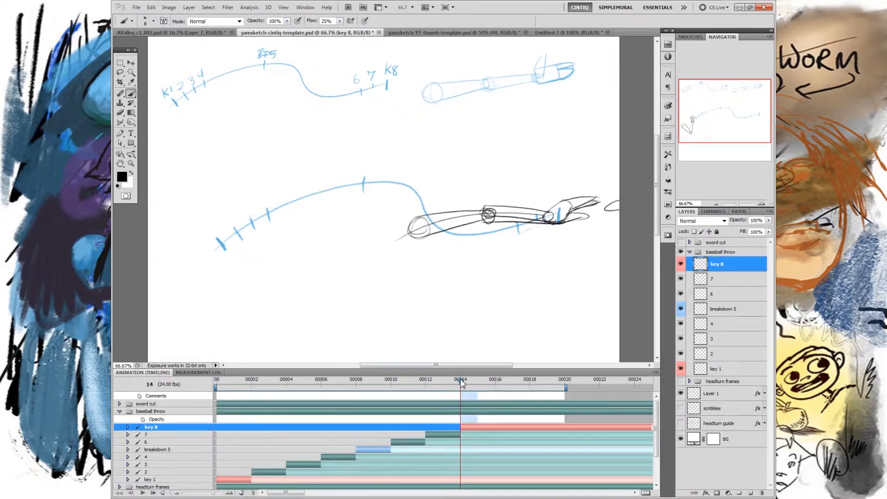
On the breakdown 5 layer at frame 8, try an arc above the crest of the large curve, and undo it
{"action": "left_click_drag", "start_coordinate": [461, 383], "coordinate": [357, 382]}
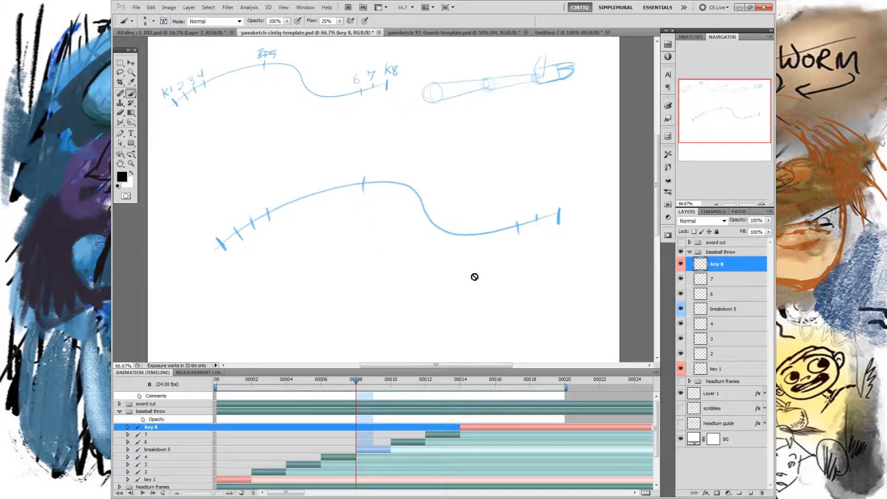
{"action": "left_click", "coordinate": [729, 311]}
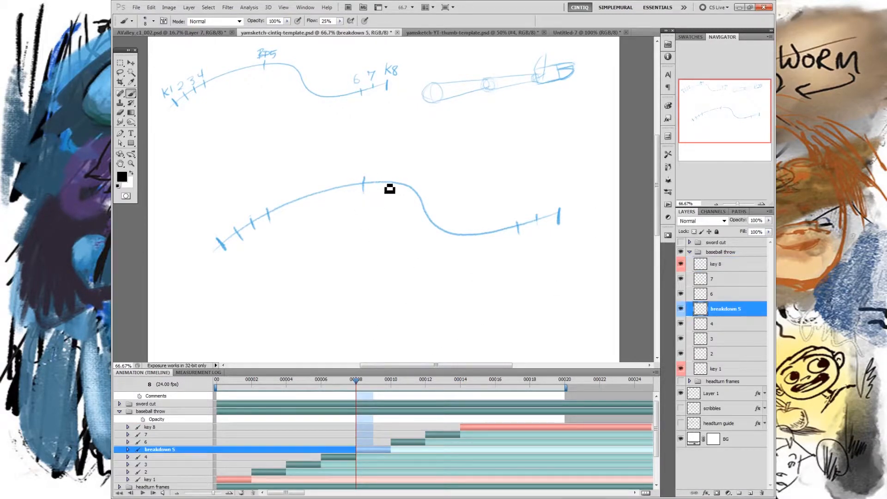
{"action": "left_click_drag", "start_coordinate": [316, 190], "coordinate": [426, 239]}
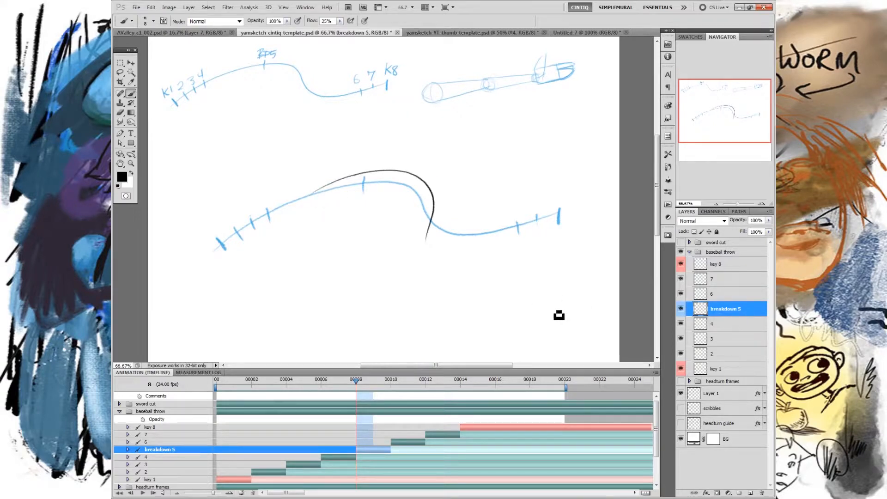
{"action": "key", "text": "ctrl+z"}
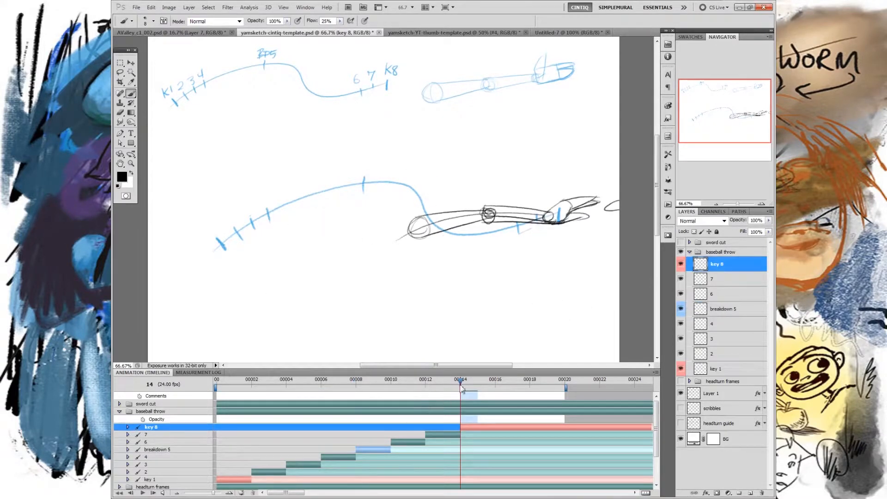
Scrub between the two key poses, try a first stroke at the middle tick on breakdown 5, and undo it
{"action": "left_click_drag", "start_coordinate": [463, 385], "coordinate": [213, 390]}
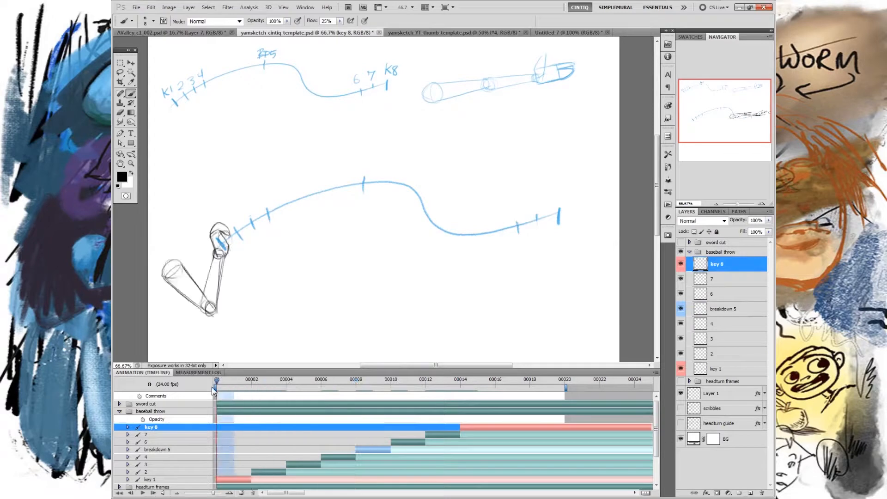
{"action": "left_click_drag", "start_coordinate": [216, 391], "coordinate": [351, 396]}
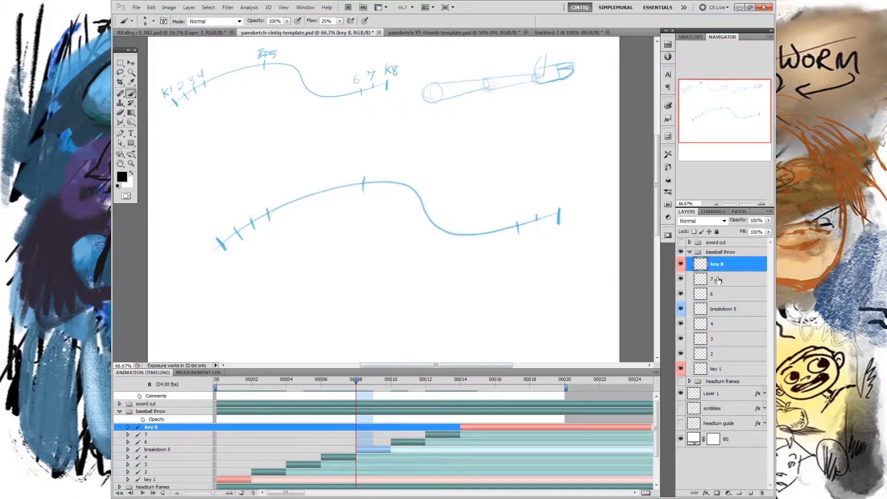
{"action": "left_click", "coordinate": [717, 310]}
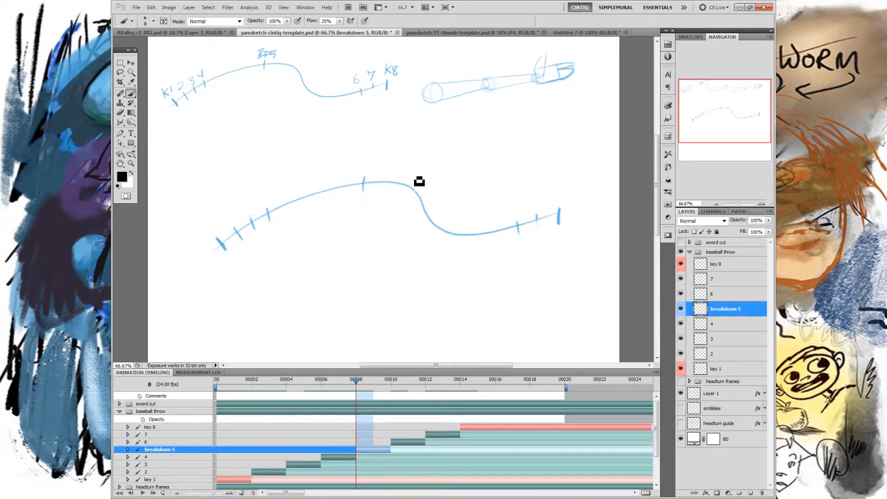
{"action": "left_click_drag", "start_coordinate": [366, 190], "coordinate": [365, 196]}
{"action": "key", "text": "ctrl+z"}
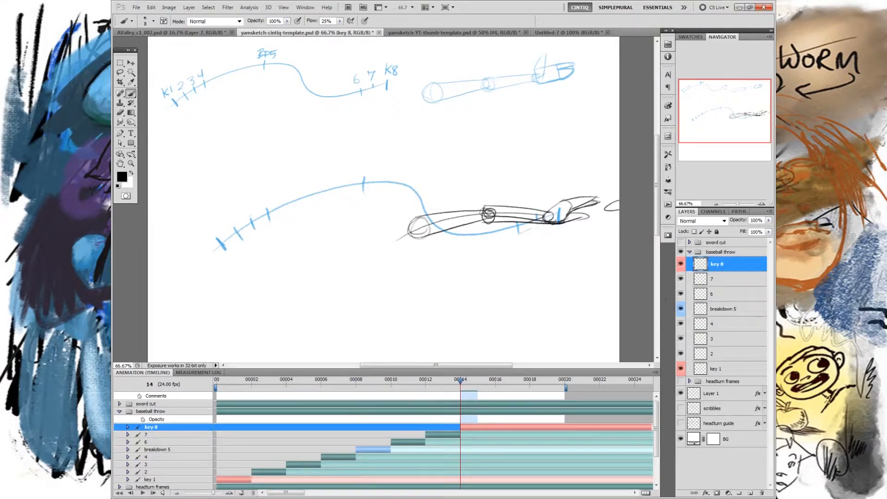
On the breakdown 5 layer at frame 8, draw the hand and wrist circle over the middle tick of the large curve
{"action": "left_click", "coordinate": [704, 314]}
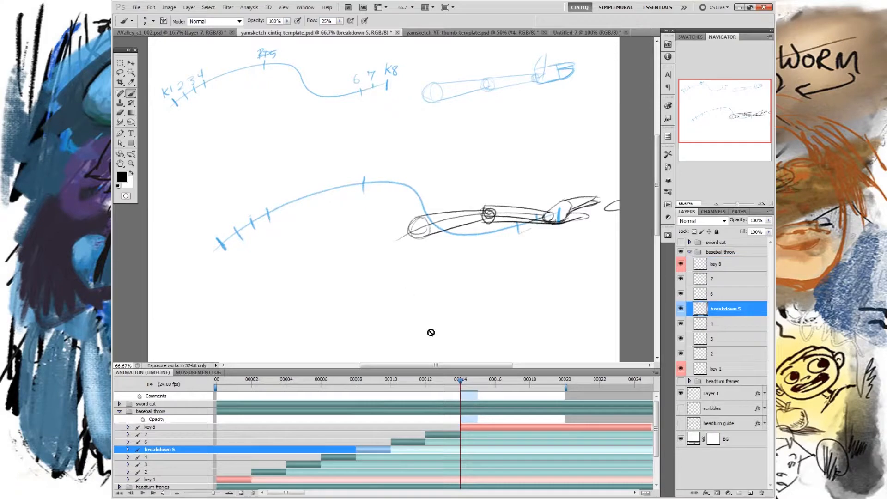
{"action": "left_click", "coordinate": [356, 384]}
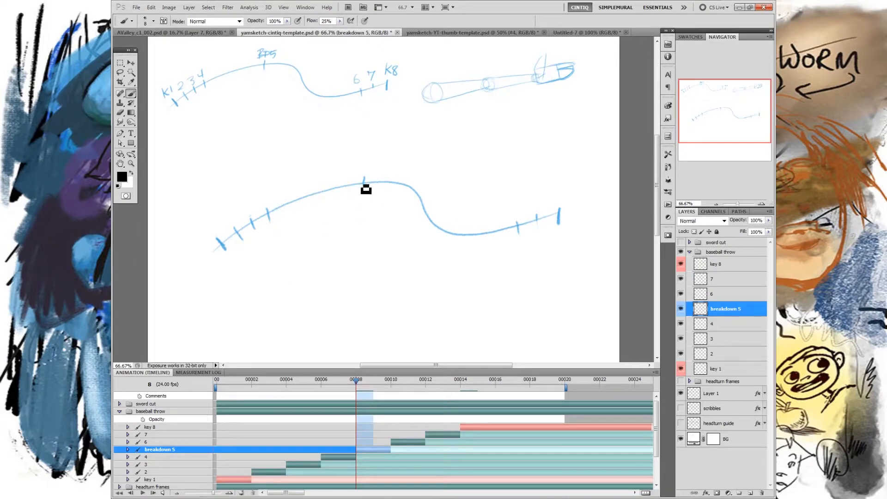
{"action": "mouse_move", "coordinate": [354, 184]}
{"action": "left_mouse_down"}
{"action": "mouse_move", "coordinate": [383, 183]}
{"action": "mouse_move", "coordinate": [390, 198]}
{"action": "mouse_move", "coordinate": [363, 184]}
{"action": "mouse_move", "coordinate": [375, 208]}
{"action": "mouse_move", "coordinate": [386, 194]}
{"action": "mouse_move", "coordinate": [380, 178]}
{"action": "mouse_move", "coordinate": [438, 182]}
{"action": "mouse_move", "coordinate": [360, 183]}
{"action": "mouse_move", "coordinate": [404, 177]}
{"action": "mouse_move", "coordinate": [379, 186]}
{"action": "left_mouse_up"}
{"action": "key", "text": "ctrl+z"}
{"action": "left_click_drag", "start_coordinate": [380, 182], "coordinate": [386, 189]}
{"action": "left_click_drag", "start_coordinate": [320, 188], "coordinate": [426, 195]}
{"action": "key", "text": "ctrl+z"}
Try direction strokes near the first tick and above the last tick, and undo them
{"action": "mouse_move", "coordinate": [213, 233]}
{"action": "left_mouse_down"}
{"action": "mouse_move", "coordinate": [212, 308]}
{"action": "mouse_move", "coordinate": [175, 247]}
{"action": "left_mouse_up"}
{"action": "key", "text": "ctrl+z"}
{"action": "left_click_drag", "start_coordinate": [520, 212], "coordinate": [611, 193]}
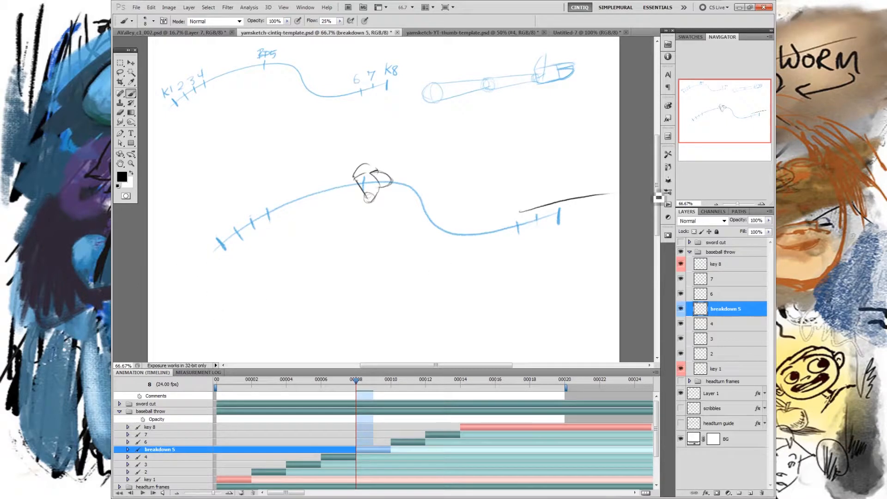
{"action": "key", "text": "ctrl+z"}
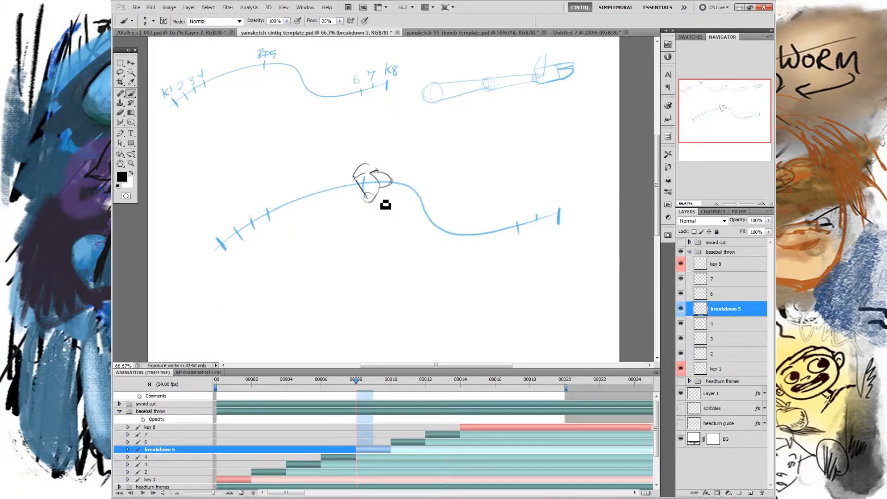
Rough in a sharply bent breakdown 5 arm with the elbow below the wrist and the shoulder beside the hand, and undo it
{"action": "mouse_move", "coordinate": [368, 194]}
{"action": "left_mouse_down"}
{"action": "mouse_move", "coordinate": [432, 264]}
{"action": "mouse_move", "coordinate": [365, 198]}
{"action": "mouse_move", "coordinate": [398, 246]}
{"action": "mouse_move", "coordinate": [375, 196]}
{"action": "left_mouse_up"}
{"action": "key", "text": "ctrl+z"}
{"action": "mouse_move", "coordinate": [412, 179]}
{"action": "left_mouse_down"}
{"action": "mouse_move", "coordinate": [369, 260]}
{"action": "mouse_move", "coordinate": [376, 202]}
{"action": "mouse_move", "coordinate": [361, 269]}
{"action": "mouse_move", "coordinate": [390, 253]}
{"action": "mouse_move", "coordinate": [423, 202]}
{"action": "mouse_move", "coordinate": [370, 270]}
{"action": "mouse_move", "coordinate": [383, 207]}
{"action": "mouse_move", "coordinate": [385, 264]}
{"action": "mouse_move", "coordinate": [372, 270]}
{"action": "mouse_move", "coordinate": [397, 239]}
{"action": "left_mouse_up"}
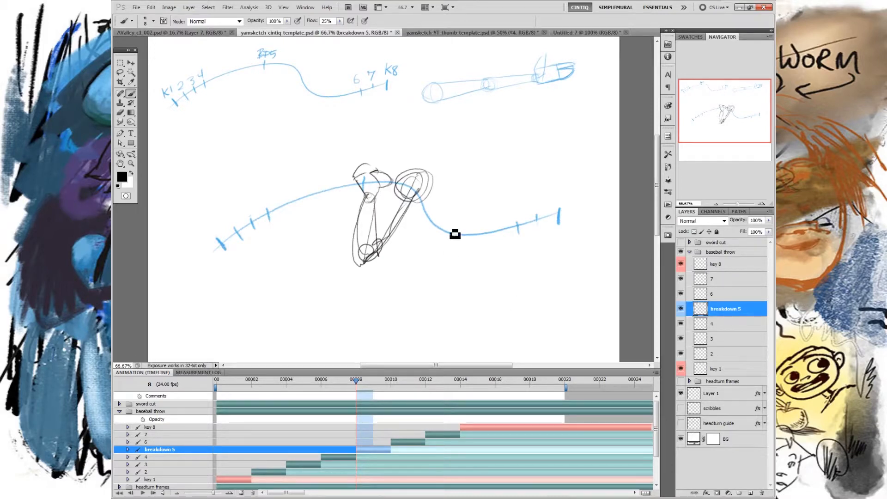
{"action": "key", "text": "ctrl+z"}
Try a breakdown 5 shoulder circle on the descending part of the curve with a V-shaped arm line to the wrist, and undo both
{"action": "mouse_move", "coordinate": [418, 206]}
{"action": "left_mouse_down"}
{"action": "mouse_move", "coordinate": [428, 190]}
{"action": "mouse_move", "coordinate": [436, 198]}
{"action": "left_mouse_up"}
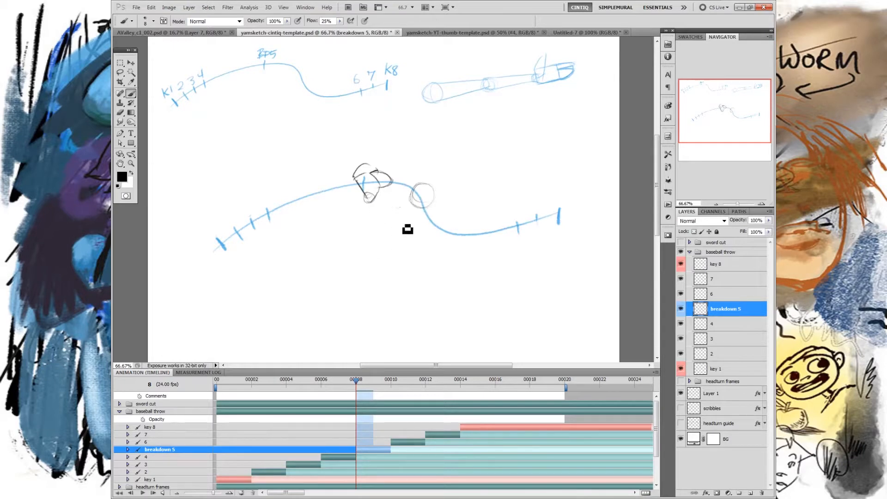
{"action": "left_click_drag", "start_coordinate": [387, 245], "coordinate": [387, 240]}
{"action": "left_click_drag", "start_coordinate": [377, 211], "coordinate": [422, 194]}
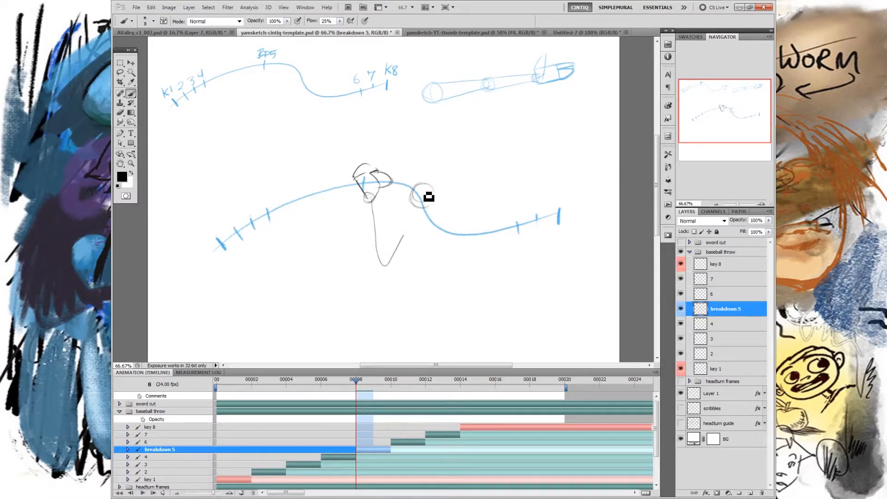
{"action": "key", "text": "ctrl+alt+z"}
{"action": "key", "text": "ctrl+alt+z"}
Try V-shaped breakdown 5 arms with the elbow below the wrist and the shoulder near the curve's crest, and undo them
{"action": "mouse_move", "coordinate": [370, 204]}
{"action": "left_mouse_down"}
{"action": "mouse_move", "coordinate": [387, 257]}
{"action": "mouse_move", "coordinate": [419, 162]}
{"action": "left_mouse_up"}
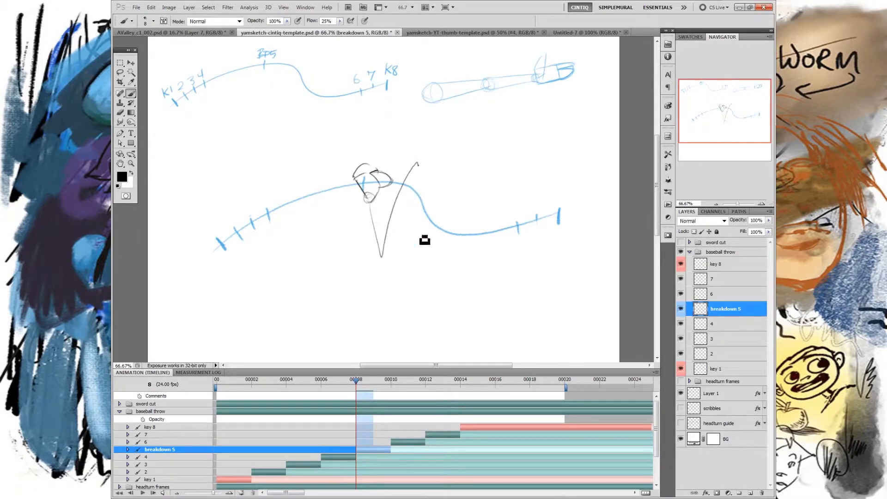
{"action": "key", "text": "ctrl+alt+z"}
{"action": "mouse_move", "coordinate": [373, 195]}
{"action": "left_mouse_down"}
{"action": "mouse_move", "coordinate": [419, 244]}
{"action": "mouse_move", "coordinate": [407, 178]}
{"action": "mouse_move", "coordinate": [424, 188]}
{"action": "mouse_move", "coordinate": [409, 183]}
{"action": "left_mouse_up"}
{"action": "key", "text": "ctrl+alt+z"}
{"action": "key", "text": "ctrl+alt+z"}
{"action": "key", "text": "ctrl+alt+z"}
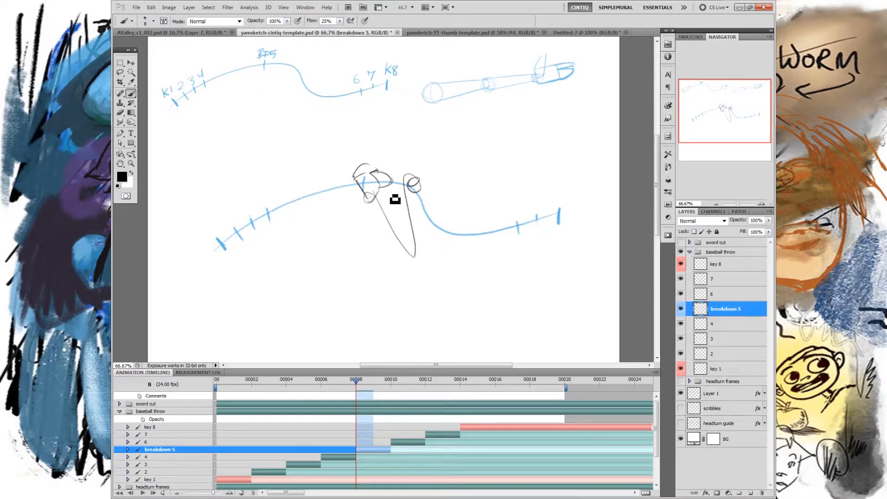
{"action": "key", "text": "ctrl+alt+z"}
{"action": "key", "text": "ctrl+alt+z"}
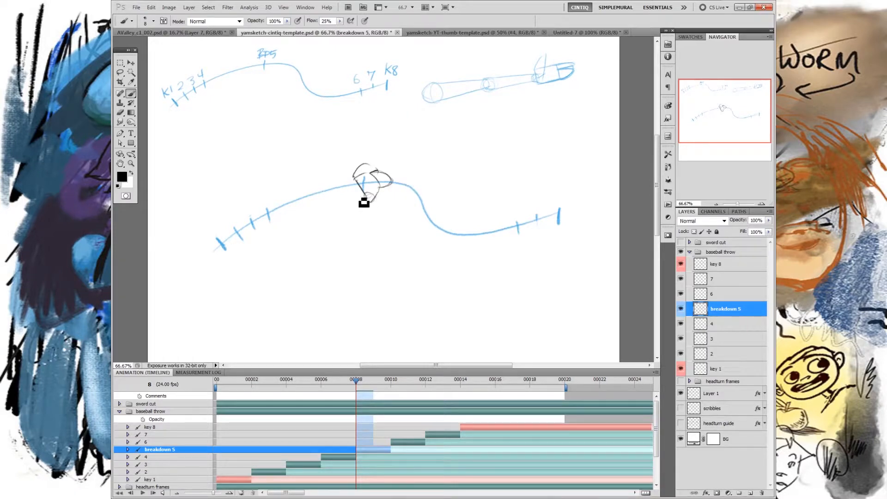
Try a breakdown 5 arm that loops above the hand to a shoulder circle just over the curve, and undo it
{"action": "mouse_move", "coordinate": [390, 187]}
{"action": "left_mouse_down"}
{"action": "mouse_move", "coordinate": [369, 192]}
{"action": "mouse_move", "coordinate": [377, 192]}
{"action": "mouse_move", "coordinate": [343, 138]}
{"action": "mouse_move", "coordinate": [422, 179]}
{"action": "left_mouse_up"}
{"action": "key", "text": "ctrl+alt+z"}
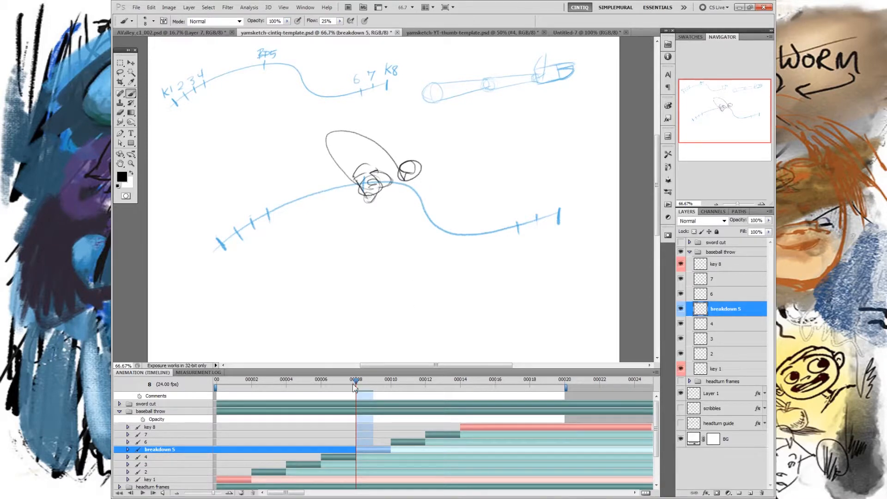
{"action": "mouse_move", "coordinate": [355, 387]}
{"action": "left_mouse_down"}
{"action": "mouse_move", "coordinate": [217, 388]}
{"action": "mouse_move", "coordinate": [515, 397]}
{"action": "mouse_move", "coordinate": [233, 401]}
{"action": "mouse_move", "coordinate": [497, 398]}
{"action": "mouse_move", "coordinate": [324, 399]}
{"action": "mouse_move", "coordinate": [241, 415]}
{"action": "mouse_move", "coordinate": [312, 404]}
{"action": "mouse_move", "coordinate": [502, 406]}
{"action": "mouse_move", "coordinate": [356, 418]}
{"action": "left_mouse_up"}
{"action": "key", "text": "ctrl+alt+z"}
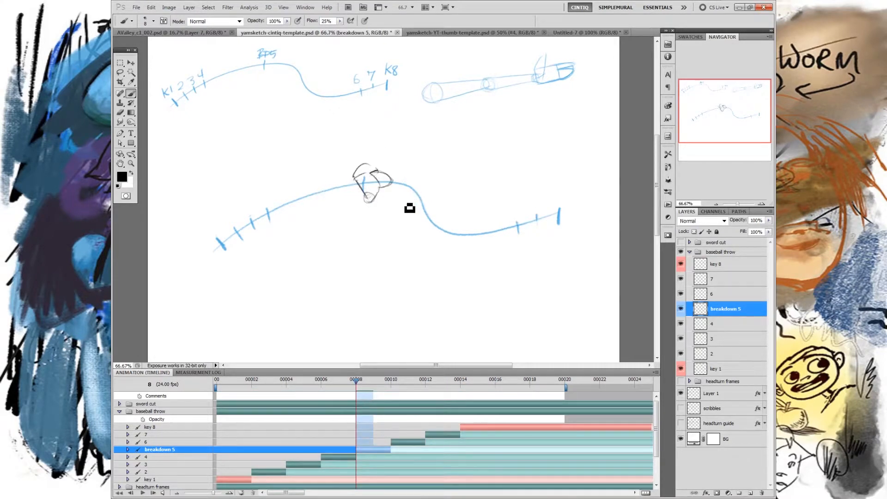
Try a U-shaped breakdown 5 arm hanging from the wrist to a shoulder circle on the curve, and undo it
{"action": "mouse_move", "coordinate": [375, 201]}
{"action": "left_mouse_down"}
{"action": "mouse_move", "coordinate": [396, 268]}
{"action": "mouse_move", "coordinate": [414, 177]}
{"action": "mouse_move", "coordinate": [427, 202]}
{"action": "left_mouse_up"}
{"action": "mouse_move", "coordinate": [361, 395]}
{"action": "left_mouse_down"}
{"action": "mouse_move", "coordinate": [221, 395]}
{"action": "mouse_move", "coordinate": [494, 395]}
{"action": "mouse_move", "coordinate": [240, 395]}
{"action": "mouse_move", "coordinate": [309, 386]}
{"action": "mouse_move", "coordinate": [393, 396]}
{"action": "mouse_move", "coordinate": [258, 396]}
{"action": "mouse_move", "coordinate": [496, 397]}
{"action": "mouse_move", "coordinate": [245, 401]}
{"action": "mouse_move", "coordinate": [358, 398]}
{"action": "left_mouse_up"}
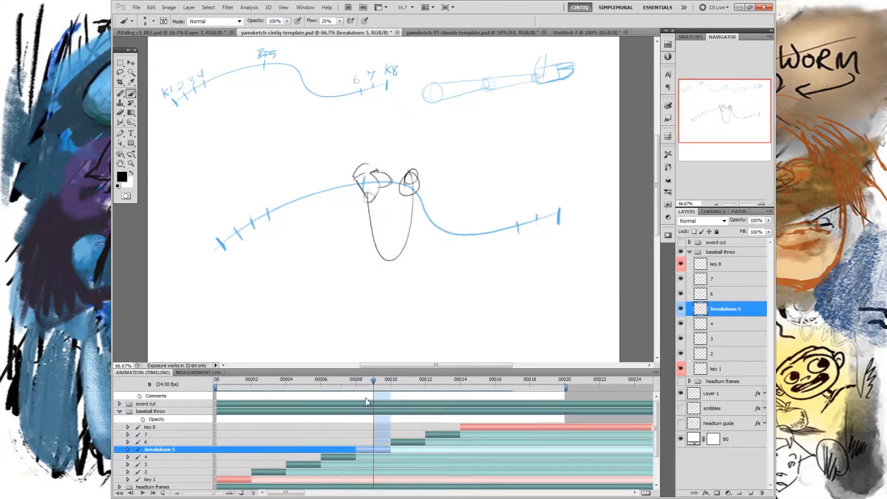
{"action": "mouse_move", "coordinate": [411, 194]}
{"action": "left_mouse_down"}
{"action": "mouse_move", "coordinate": [412, 213]}
{"action": "mouse_move", "coordinate": [374, 206]}
{"action": "mouse_move", "coordinate": [408, 200]}
{"action": "mouse_move", "coordinate": [365, 213]}
{"action": "mouse_move", "coordinate": [376, 196]}
{"action": "mouse_move", "coordinate": [382, 279]}
{"action": "mouse_move", "coordinate": [411, 279]}
{"action": "mouse_move", "coordinate": [418, 191]}
{"action": "mouse_move", "coordinate": [339, 265]}
{"action": "mouse_move", "coordinate": [422, 186]}
{"action": "left_mouse_up"}
{"action": "key", "text": "ctrl+z"}
{"action": "key", "text": "ctrl+z"}
{"action": "key", "text": "ctrl+z"}
Rough in a breakdown 5 arm with a forearm down to an elbow circle and a line up to a shoulder circle past the crest
{"action": "mouse_move", "coordinate": [369, 203]}
{"action": "left_mouse_down"}
{"action": "mouse_move", "coordinate": [487, 193]}
{"action": "mouse_move", "coordinate": [476, 205]}
{"action": "mouse_move", "coordinate": [427, 186]}
{"action": "mouse_move", "coordinate": [448, 191]}
{"action": "mouse_move", "coordinate": [431, 186]}
{"action": "mouse_move", "coordinate": [445, 216]}
{"action": "mouse_move", "coordinate": [442, 193]}
{"action": "left_mouse_up"}
{"action": "key", "text": "ctrl+z"}
{"action": "left_click_drag", "start_coordinate": [368, 241], "coordinate": [368, 249]}
{"action": "mouse_move", "coordinate": [365, 198]}
{"action": "left_mouse_down"}
{"action": "mouse_move", "coordinate": [351, 242]}
{"action": "mouse_move", "coordinate": [357, 238]}
{"action": "left_mouse_up"}
{"action": "key", "text": "ctrl+z"}
{"action": "left_click_drag", "start_coordinate": [376, 201], "coordinate": [364, 237]}
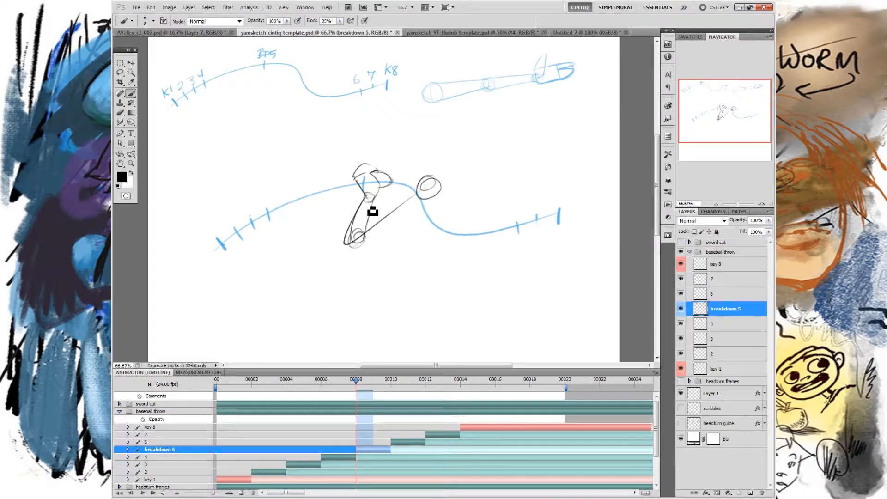
Outline the breakdown 5 upper arm between the elbow and shoulder circles, and scrub around frame 8 to check the pose
{"action": "left_click_drag", "start_coordinate": [361, 224], "coordinate": [419, 186]}
{"action": "left_click_drag", "start_coordinate": [359, 243], "coordinate": [419, 191]}
{"action": "left_click_drag", "start_coordinate": [370, 232], "coordinate": [426, 189]}
{"action": "key", "text": "ctrl+z"}
{"action": "mouse_move", "coordinate": [368, 230]}
{"action": "left_mouse_down"}
{"action": "mouse_move", "coordinate": [433, 184]}
{"action": "mouse_move", "coordinate": [381, 243]}
{"action": "mouse_move", "coordinate": [418, 209]}
{"action": "mouse_move", "coordinate": [403, 190]}
{"action": "left_mouse_up"}
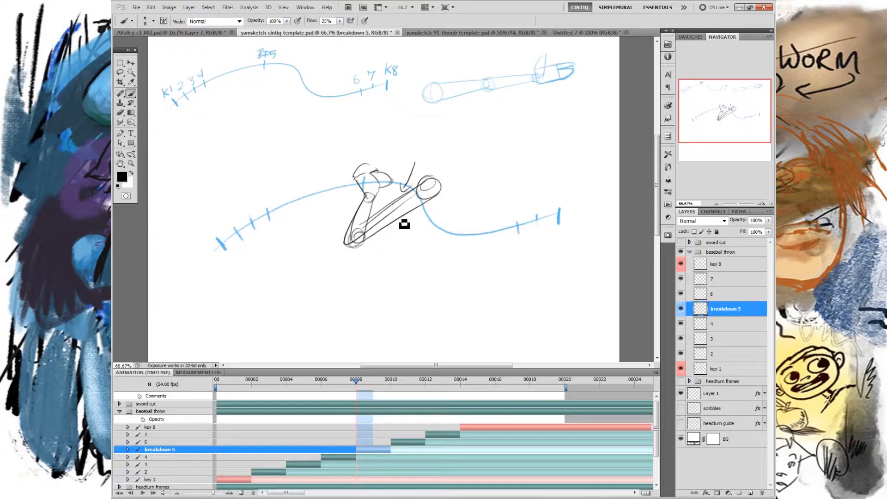
{"action": "key", "text": "ctrl+z"}
{"action": "mouse_move", "coordinate": [358, 385]}
{"action": "left_mouse_down"}
{"action": "mouse_move", "coordinate": [233, 399]}
{"action": "mouse_move", "coordinate": [392, 405]}
{"action": "mouse_move", "coordinate": [240, 411]}
{"action": "mouse_move", "coordinate": [340, 400]}
{"action": "mouse_move", "coordinate": [460, 401]}
{"action": "mouse_move", "coordinate": [239, 406]}
{"action": "mouse_move", "coordinate": [502, 406]}
{"action": "mouse_move", "coordinate": [241, 412]}
{"action": "mouse_move", "coordinate": [462, 410]}
{"action": "mouse_move", "coordinate": [253, 407]}
{"action": "mouse_move", "coordinate": [455, 405]}
{"action": "mouse_move", "coordinate": [344, 405]}
{"action": "mouse_move", "coordinate": [349, 397]}
{"action": "left_mouse_up"}
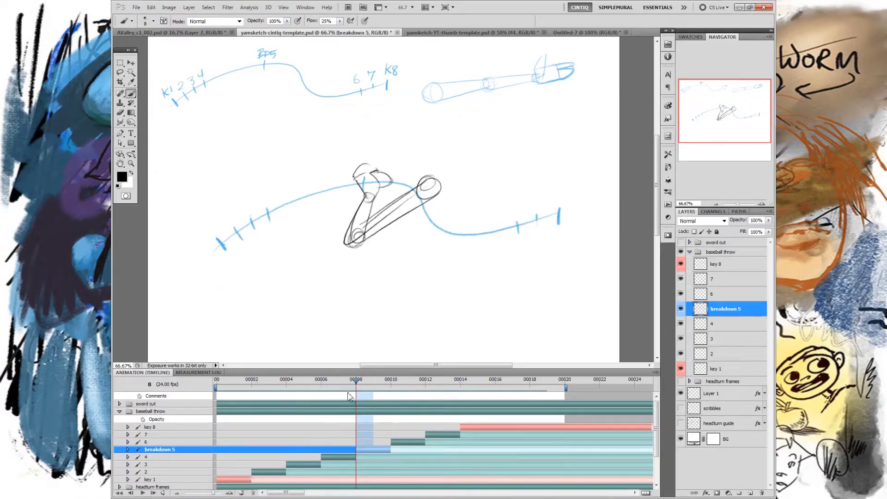
Undo the entire breakdown 5 arm back to the hand and wrist circle
{"action": "key", "text": "ctrl+alt+z"}
{"action": "key", "text": "ctrl+alt+z"}
{"action": "key", "text": "ctrl+alt+z"}
{"action": "key", "text": "ctrl+alt+z"}
{"action": "key", "text": "ctrl+alt+z"}
{"action": "key", "text": "ctrl+alt+z"}
{"action": "key", "text": "ctrl+alt+z"}
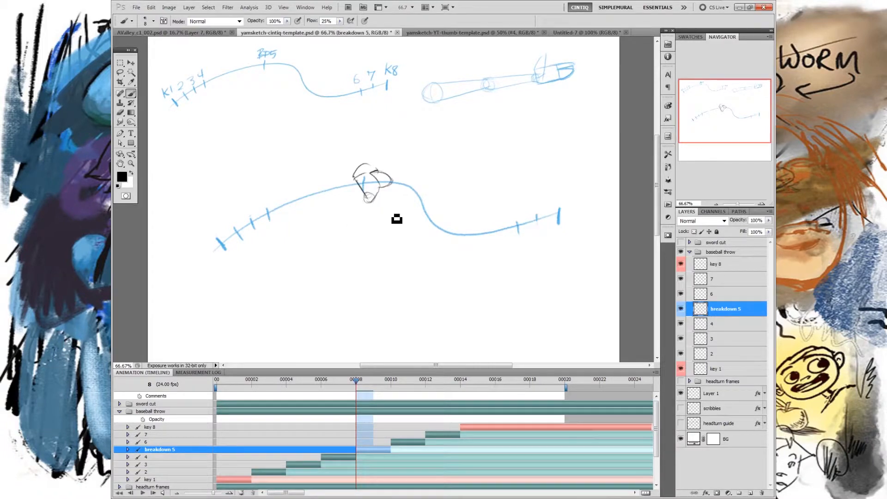
Try two bent arm lines from the breakdown 5 wrist to the shoulder, and undo both
{"action": "left_click_drag", "start_coordinate": [369, 204], "coordinate": [445, 190]}
{"action": "key", "text": "ctrl+alt+z"}
{"action": "left_click_drag", "start_coordinate": [368, 203], "coordinate": [430, 186]}
{"action": "key", "text": "ctrl+alt+z"}
Draw the bent breakdown 5 arm line from wrist to shoulder, with an elbow circle below the wrist
{"action": "mouse_move", "coordinate": [367, 199]}
{"action": "left_mouse_down"}
{"action": "mouse_move", "coordinate": [331, 259]}
{"action": "mouse_move", "coordinate": [441, 180]}
{"action": "mouse_move", "coordinate": [359, 237]}
{"action": "mouse_move", "coordinate": [422, 190]}
{"action": "mouse_move", "coordinate": [416, 182]}
{"action": "mouse_move", "coordinate": [435, 193]}
{"action": "left_mouse_up"}
{"action": "key", "text": "ctrl+alt+z"}
{"action": "key", "text": "ctrl+alt+z"}
{"action": "key", "text": "ctrl+alt+z"}
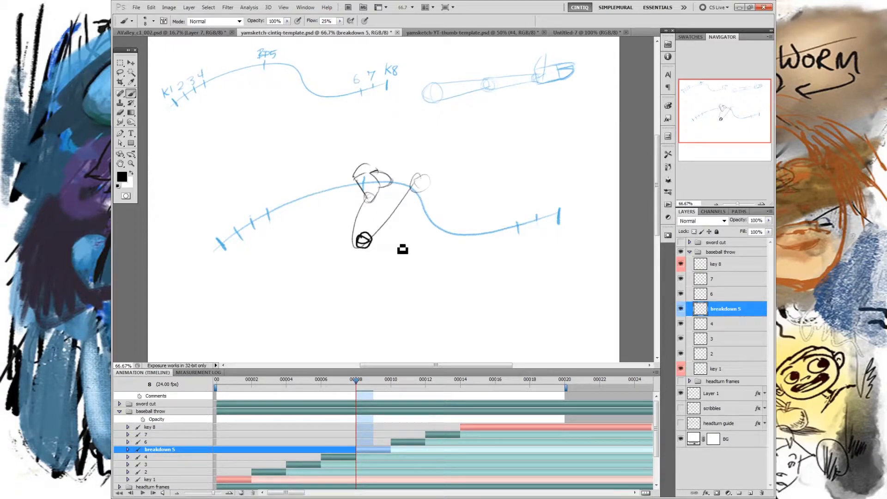
{"action": "left_click_drag", "start_coordinate": [365, 248], "coordinate": [368, 237]}
{"action": "left_click_drag", "start_coordinate": [370, 199], "coordinate": [352, 245]}
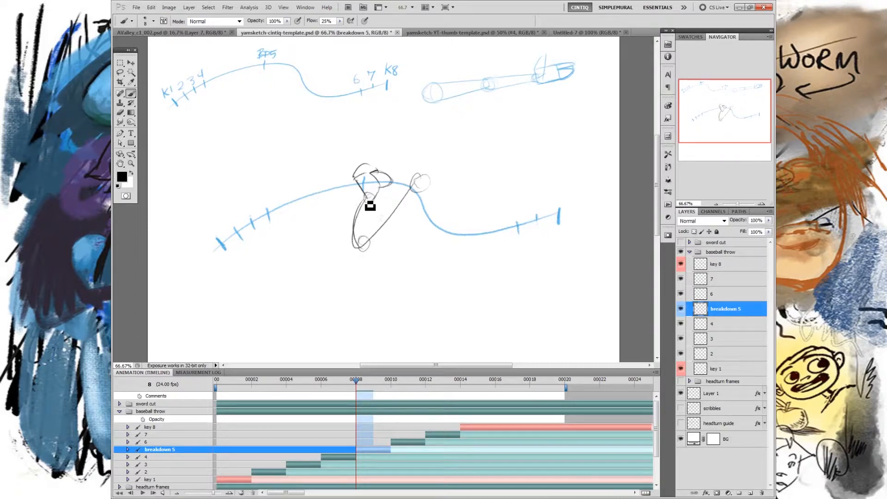
Outline the breakdown 5 forearm and upper arm, and redraw the shoulder circle at the start of the curve's descent
{"action": "left_click_drag", "start_coordinate": [366, 197], "coordinate": [359, 244]}
{"action": "left_click_drag", "start_coordinate": [374, 204], "coordinate": [377, 240]}
{"action": "mouse_move", "coordinate": [420, 190]}
{"action": "left_mouse_down"}
{"action": "mouse_move", "coordinate": [426, 182]}
{"action": "mouse_move", "coordinate": [411, 187]}
{"action": "left_mouse_up"}
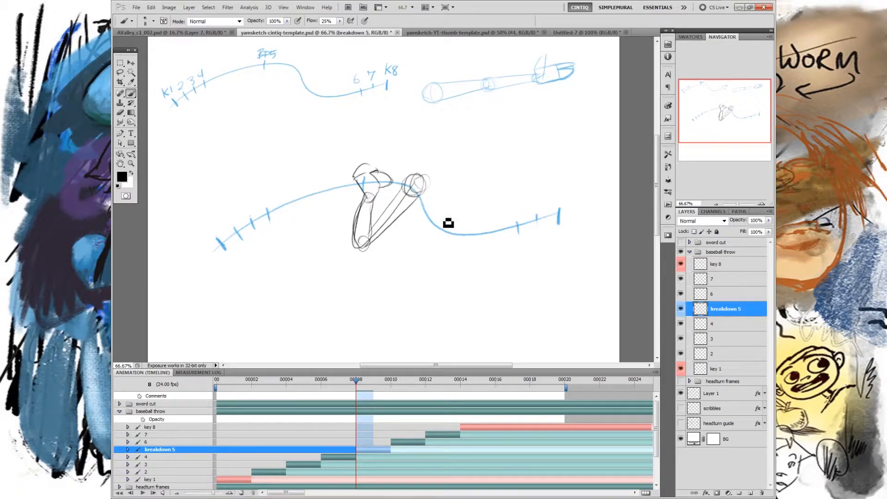
{"action": "left_click_drag", "start_coordinate": [377, 235], "coordinate": [416, 189]}
Erase the open breakdown 5 hand and redraw it as a small fist over the middle tick
{"action": "mouse_move", "coordinate": [391, 221]}
{"action": "left_mouse_down"}
{"action": "mouse_move", "coordinate": [361, 170]}
{"action": "mouse_move", "coordinate": [369, 163]}
{"action": "mouse_move", "coordinate": [356, 185]}
{"action": "mouse_move", "coordinate": [376, 178]}
{"action": "mouse_move", "coordinate": [370, 199]}
{"action": "mouse_move", "coordinate": [390, 174]}
{"action": "mouse_move", "coordinate": [395, 196]}
{"action": "mouse_move", "coordinate": [365, 186]}
{"action": "left_mouse_up"}
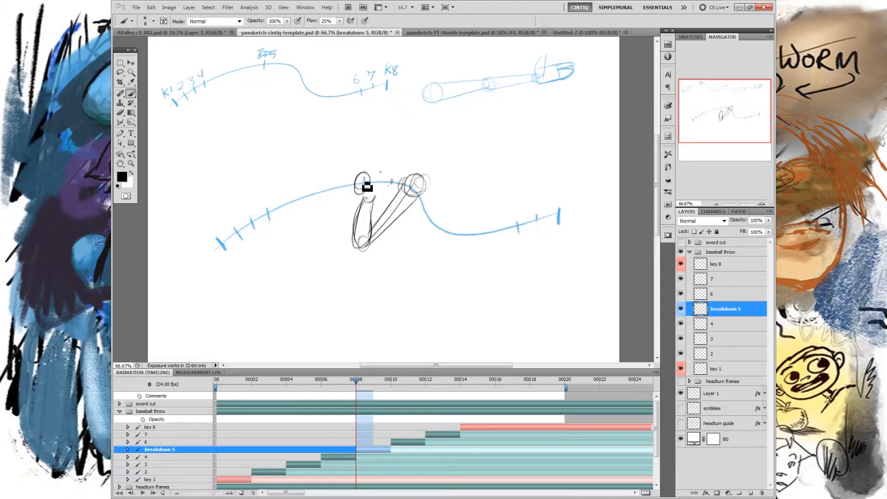
{"action": "key", "text": "ctrl+z"}
{"action": "left_click_drag", "start_coordinate": [349, 181], "coordinate": [368, 190]}
{"action": "key", "text": "ctrl+z"}
{"action": "left_click_drag", "start_coordinate": [353, 191], "coordinate": [365, 190]}
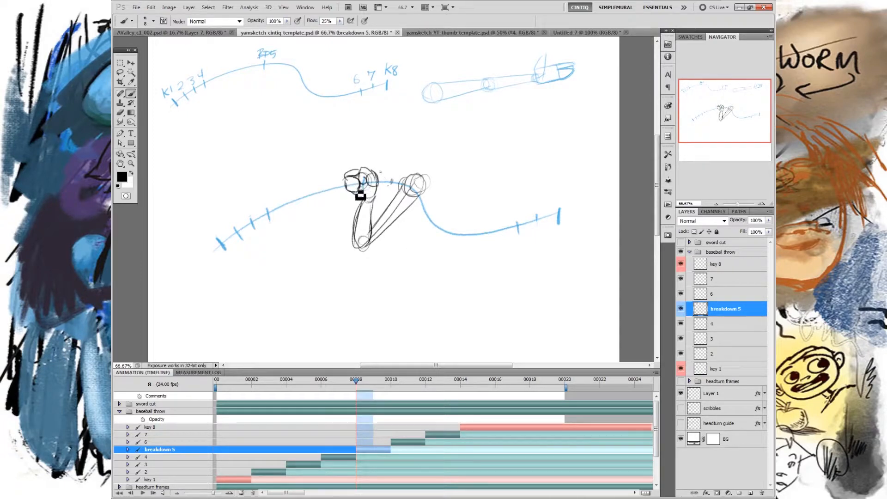
Darken the outer contours of the breakdown 5 forearm and upper arm
{"action": "left_click_drag", "start_coordinate": [377, 185], "coordinate": [370, 241]}
{"action": "mouse_move", "coordinate": [376, 201]}
{"action": "left_mouse_down"}
{"action": "mouse_move", "coordinate": [369, 254]}
{"action": "mouse_move", "coordinate": [402, 206]}
{"action": "left_mouse_up"}
{"action": "left_click_drag", "start_coordinate": [379, 246], "coordinate": [427, 197]}
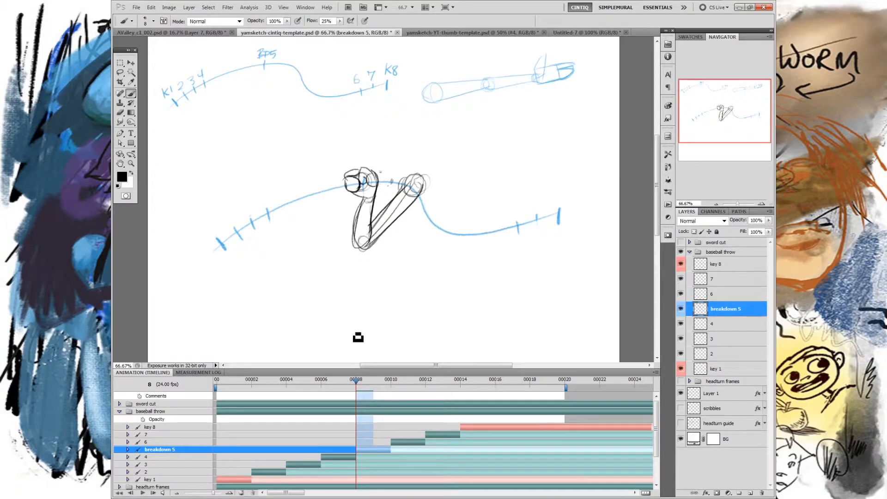
Scrub to key 8 and back to frame 10, try a stroke on layer 6, and undo it
{"action": "left_click_drag", "start_coordinate": [355, 389], "coordinate": [478, 384]}
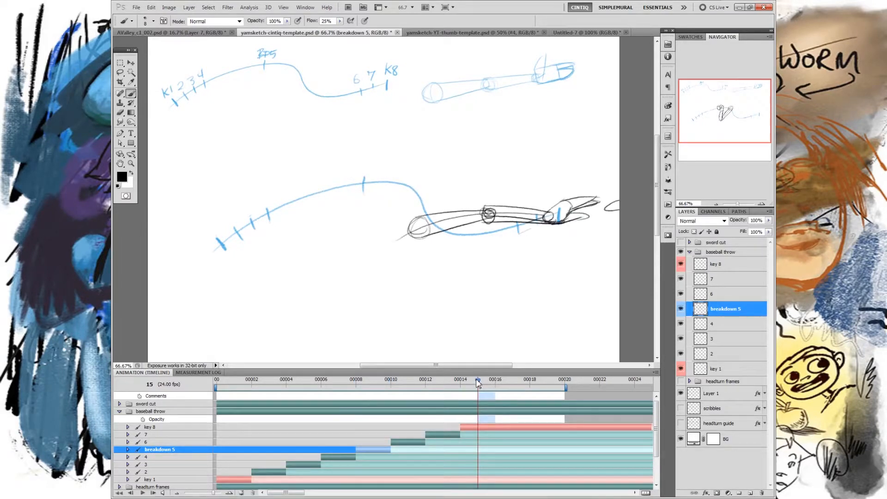
{"action": "mouse_move", "coordinate": [478, 383]}
{"action": "left_mouse_down"}
{"action": "mouse_move", "coordinate": [242, 391]}
{"action": "mouse_move", "coordinate": [210, 400]}
{"action": "mouse_move", "coordinate": [472, 392]}
{"action": "mouse_move", "coordinate": [224, 387]}
{"action": "mouse_move", "coordinate": [472, 372]}
{"action": "mouse_move", "coordinate": [390, 378]}
{"action": "left_mouse_up"}
{"action": "left_click", "coordinate": [717, 296]}
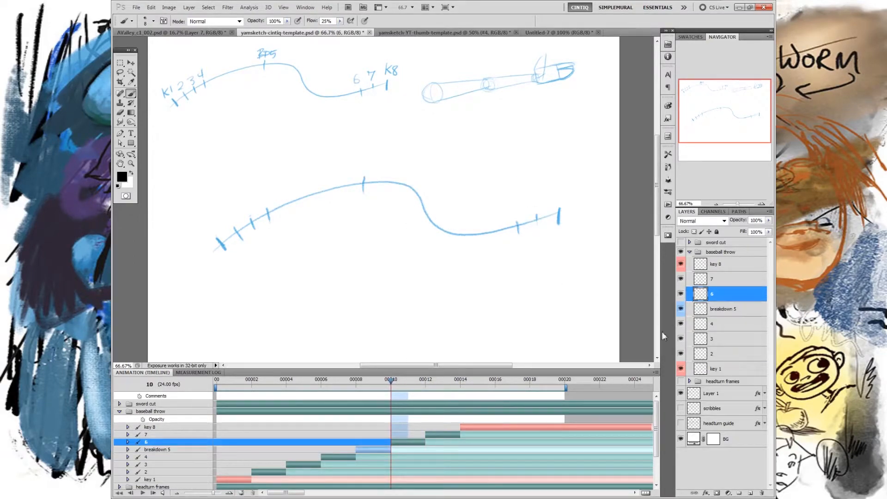
{"action": "mouse_move", "coordinate": [388, 392]}
{"action": "left_mouse_down"}
{"action": "mouse_move", "coordinate": [373, 388]}
{"action": "mouse_move", "coordinate": [391, 390]}
{"action": "left_mouse_up"}
{"action": "mouse_move", "coordinate": [520, 165]}
{"action": "left_mouse_down"}
{"action": "mouse_move", "coordinate": [515, 214]}
{"action": "mouse_move", "coordinate": [526, 202]}
{"action": "left_mouse_up"}
{"action": "key", "text": "ctrl+alt+z"}
{"action": "key", "text": "ctrl+alt+z"}
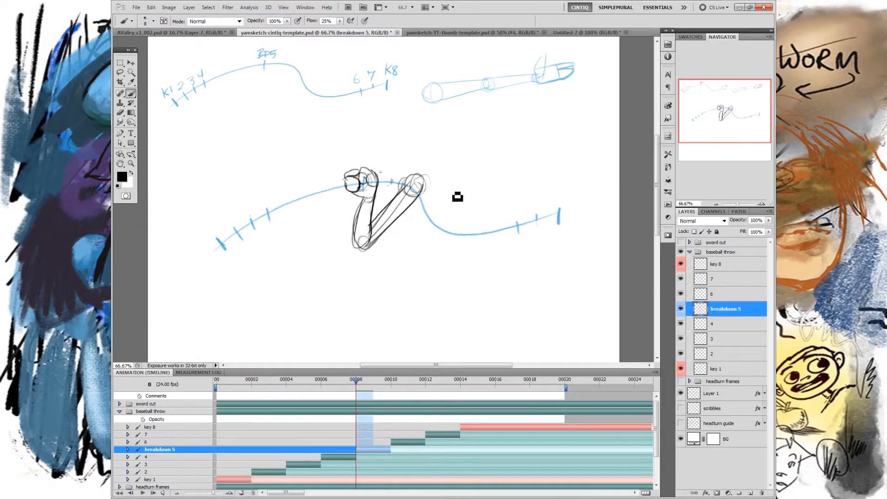
Move the timeline to frame 10 and make layer 6 active
{"action": "left_click", "coordinate": [394, 390]}
{"action": "key", "text": "alt+]"}
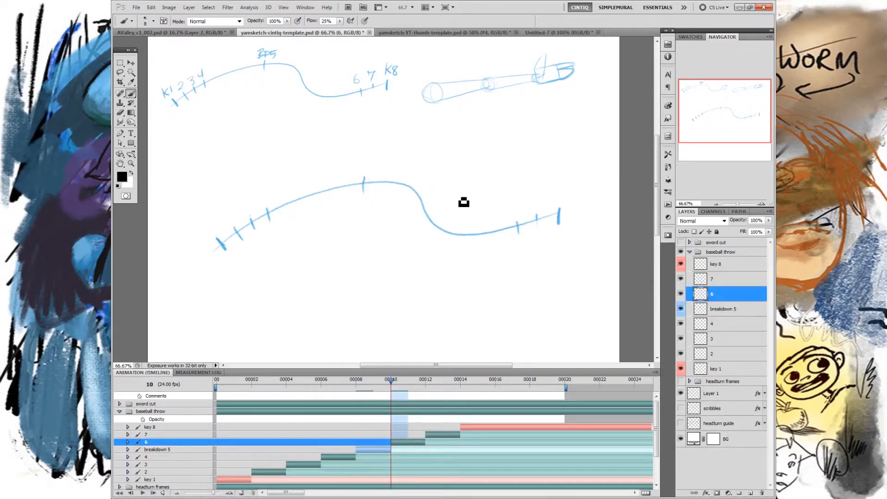
Try two direction strokes around the descending part of the large curve on layer 6, and undo them
{"action": "mouse_move", "coordinate": [455, 160]}
{"action": "left_mouse_down"}
{"action": "mouse_move", "coordinate": [401, 201]}
{"action": "mouse_move", "coordinate": [465, 224]}
{"action": "mouse_move", "coordinate": [467, 200]}
{"action": "left_mouse_up"}
{"action": "key", "text": "ctrl+z"}
{"action": "left_click_drag", "start_coordinate": [394, 168], "coordinate": [490, 250]}
{"action": "key", "text": "ctrl+z"}
On layer 6 at frame 10, rough in a circled fist over the 6 tick of the large curve, comparing with breakdown 5
{"action": "left_click_drag", "start_coordinate": [525, 214], "coordinate": [521, 217]}
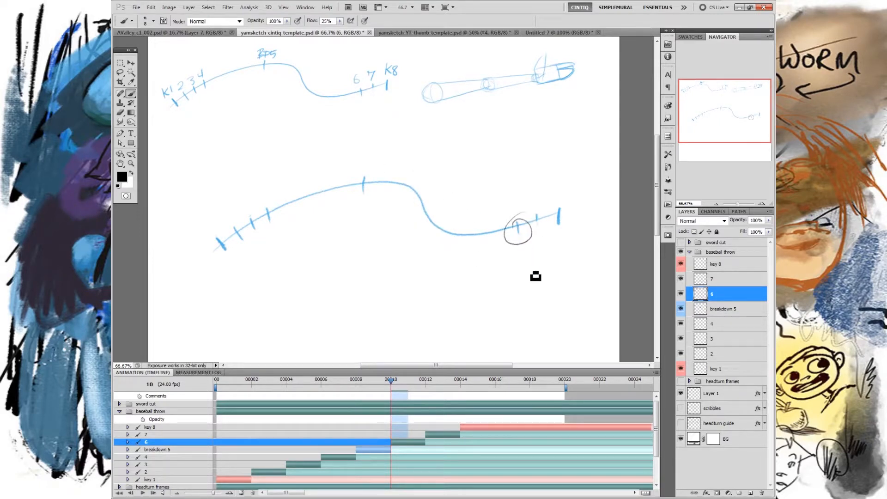
{"action": "key", "text": "ctrl+z"}
{"action": "left_click_drag", "start_coordinate": [390, 387], "coordinate": [362, 395]}
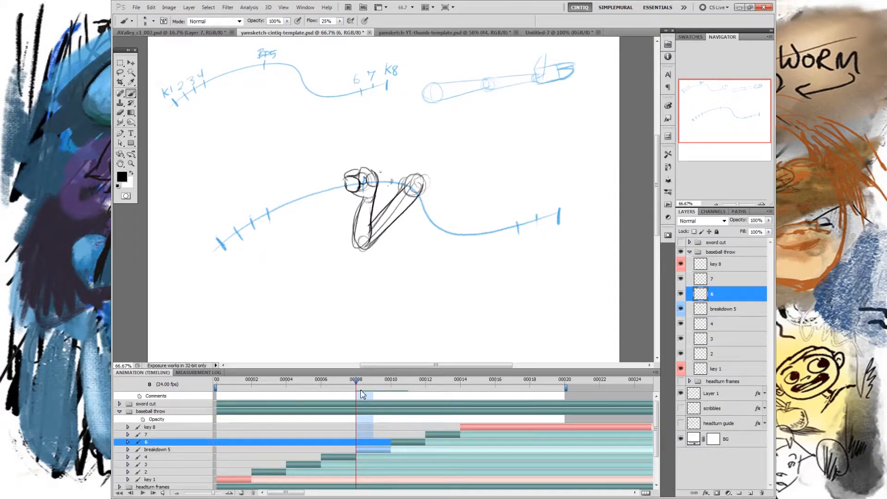
{"action": "mouse_move", "coordinate": [362, 395]}
{"action": "left_mouse_down"}
{"action": "mouse_move", "coordinate": [477, 394]}
{"action": "mouse_move", "coordinate": [396, 406]}
{"action": "left_mouse_up"}
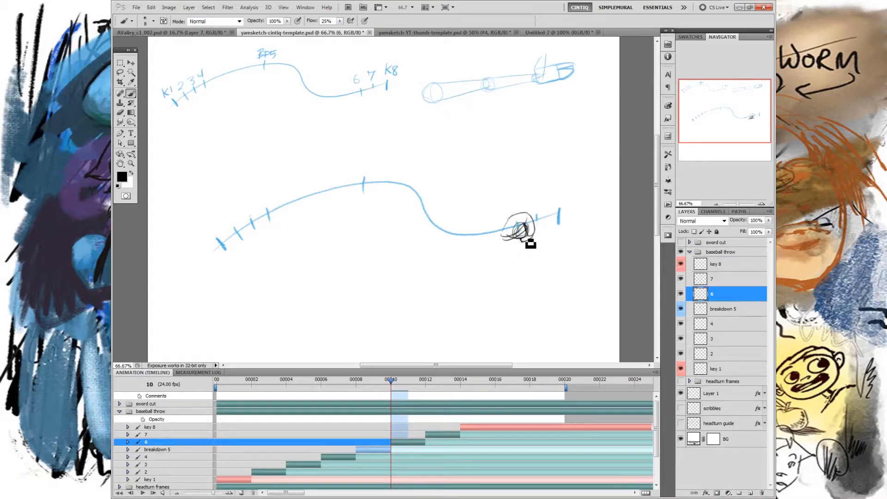
{"action": "mouse_move", "coordinate": [391, 386]}
{"action": "left_mouse_down"}
{"action": "mouse_move", "coordinate": [348, 386]}
{"action": "mouse_move", "coordinate": [396, 393]}
{"action": "mouse_move", "coordinate": [477, 383]}
{"action": "mouse_move", "coordinate": [396, 394]}
{"action": "left_mouse_up"}
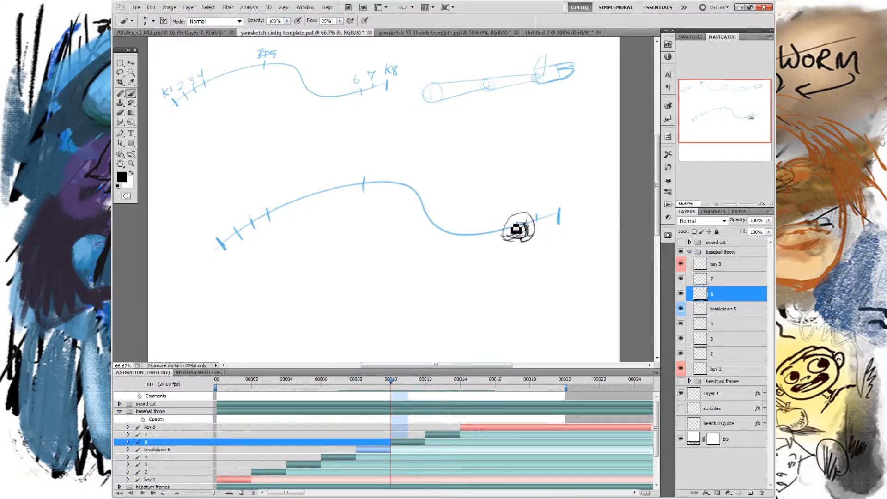
Try a stroke above the layer 6 fist and an arm line back to the crest, undo both, and recheck frame 8
{"action": "left_click_drag", "start_coordinate": [505, 206], "coordinate": [528, 204]}
{"action": "key", "text": "ctrl+z"}
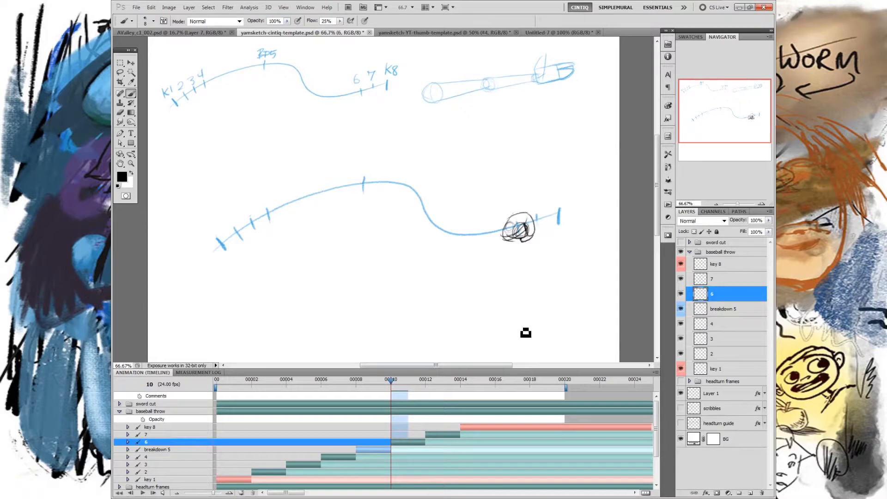
{"action": "mouse_move", "coordinate": [512, 228]}
{"action": "left_mouse_down"}
{"action": "mouse_move", "coordinate": [440, 222]}
{"action": "mouse_move", "coordinate": [416, 177]}
{"action": "left_mouse_up"}
{"action": "key", "text": "ctrl+z"}
{"action": "left_click_drag", "start_coordinate": [390, 382], "coordinate": [356, 383]}
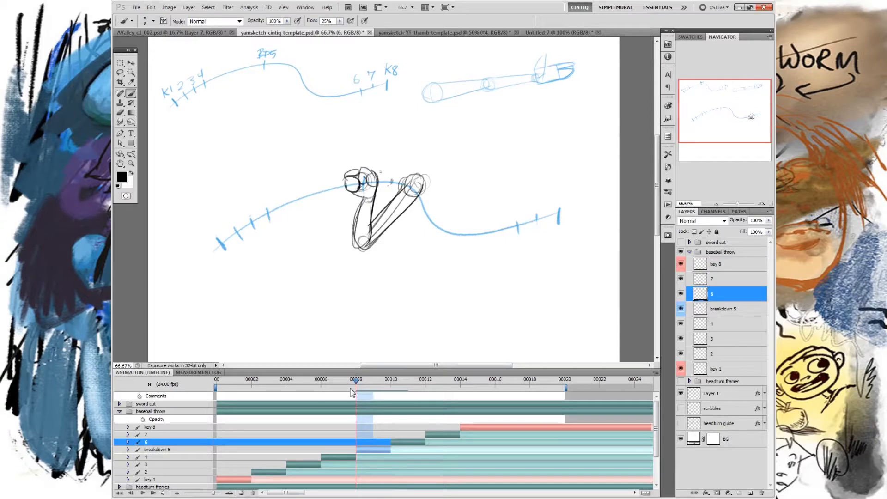
{"action": "mouse_move", "coordinate": [369, 392]}
{"action": "left_mouse_down"}
{"action": "mouse_move", "coordinate": [472, 389]}
{"action": "mouse_move", "coordinate": [393, 392]}
{"action": "left_mouse_up"}
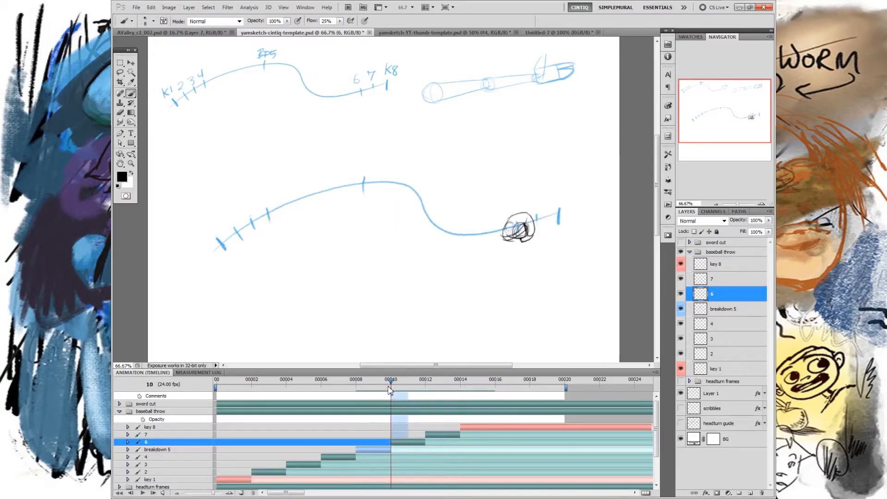
Draw the layer 6 shoulder circle beside the curve's descent and a sagging arm line from it to the fist
{"action": "left_click_drag", "start_coordinate": [408, 220], "coordinate": [419, 235]}
{"action": "key", "text": "ctrl+z"}
{"action": "left_click_drag", "start_coordinate": [445, 198], "coordinate": [505, 228]}
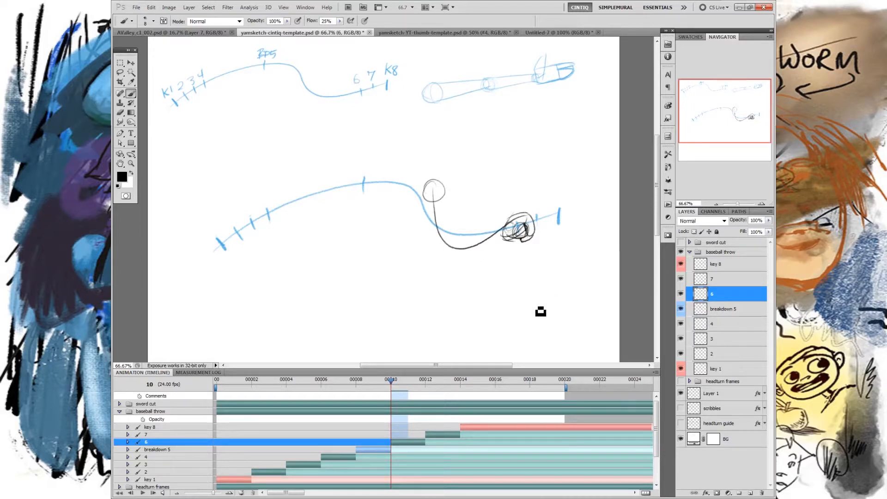
{"action": "key", "text": "ctrl+z"}
{"action": "left_click_drag", "start_coordinate": [433, 184], "coordinate": [504, 228]}
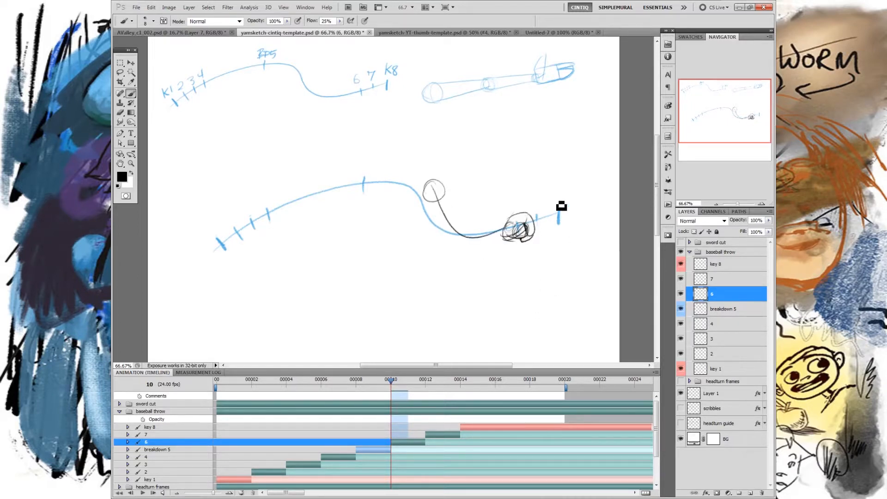
{"action": "mouse_move", "coordinate": [390, 377]}
{"action": "left_mouse_down"}
{"action": "mouse_move", "coordinate": [340, 382]}
{"action": "mouse_move", "coordinate": [478, 390]}
{"action": "mouse_move", "coordinate": [357, 389]}
{"action": "mouse_move", "coordinate": [442, 391]}
{"action": "mouse_move", "coordinate": [391, 393]}
{"action": "left_mouse_up"}
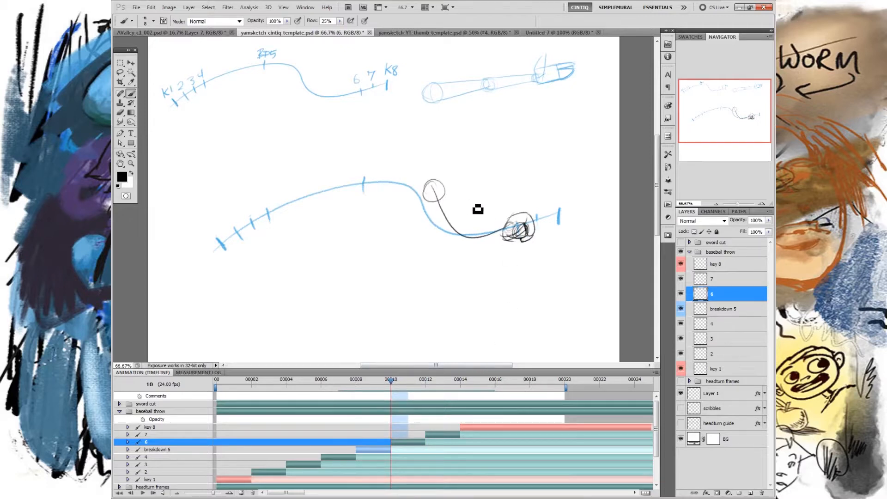
Add the layer 6 elbow circle at the bottom of the arm line, and outline the upper arm and forearm
{"action": "left_click_drag", "start_coordinate": [468, 233], "coordinate": [463, 235]}
{"action": "left_click_drag", "start_coordinate": [425, 201], "coordinate": [462, 234]}
{"action": "mouse_move", "coordinate": [445, 184]}
{"action": "left_mouse_down"}
{"action": "mouse_move", "coordinate": [470, 231]}
{"action": "mouse_move", "coordinate": [462, 221]}
{"action": "mouse_move", "coordinate": [520, 239]}
{"action": "mouse_move", "coordinate": [489, 232]}
{"action": "mouse_move", "coordinate": [466, 246]}
{"action": "mouse_move", "coordinate": [527, 231]}
{"action": "left_mouse_up"}
{"action": "mouse_move", "coordinate": [390, 381]}
{"action": "left_mouse_down"}
{"action": "mouse_move", "coordinate": [321, 381]}
{"action": "mouse_move", "coordinate": [507, 386]}
{"action": "mouse_move", "coordinate": [343, 381]}
{"action": "mouse_move", "coordinate": [491, 381]}
{"action": "mouse_move", "coordinate": [356, 390]}
{"action": "mouse_move", "coordinate": [422, 389]}
{"action": "mouse_move", "coordinate": [391, 383]}
{"action": "left_mouse_up"}
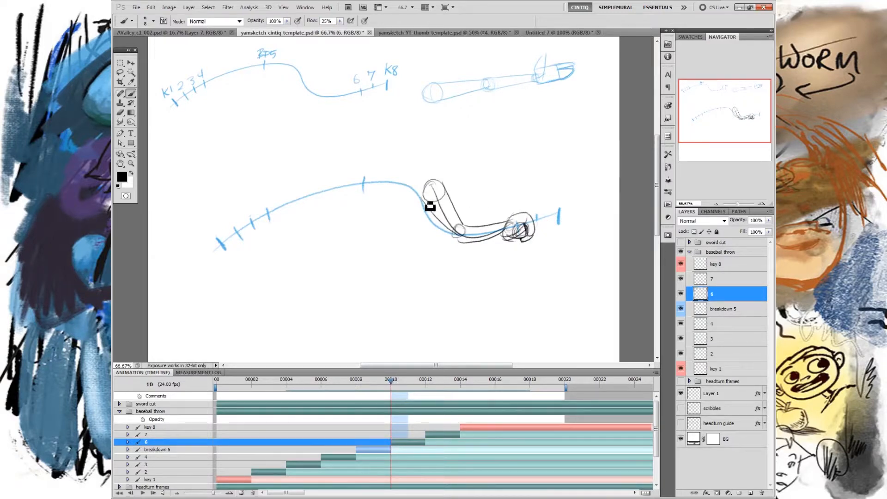
Replace the layer 6 shoulder and upper arm with a lower shoulder circle behind the curve, and compare with frame 8
{"action": "left_click_drag", "start_coordinate": [429, 217], "coordinate": [428, 220]}
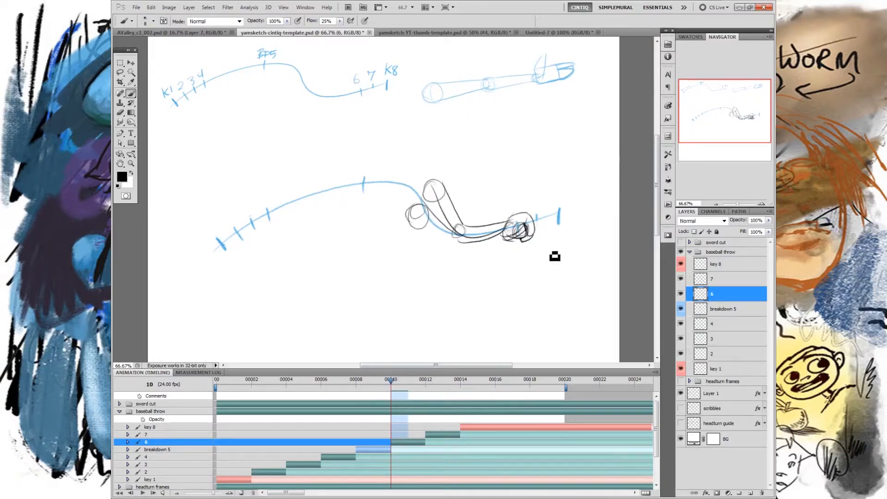
{"action": "mouse_move", "coordinate": [433, 179]}
{"action": "left_mouse_down"}
{"action": "mouse_move", "coordinate": [419, 197]}
{"action": "mouse_move", "coordinate": [432, 202]}
{"action": "mouse_move", "coordinate": [443, 186]}
{"action": "mouse_move", "coordinate": [448, 222]}
{"action": "mouse_move", "coordinate": [457, 220]}
{"action": "mouse_move", "coordinate": [439, 217]}
{"action": "mouse_move", "coordinate": [482, 228]}
{"action": "left_mouse_up"}
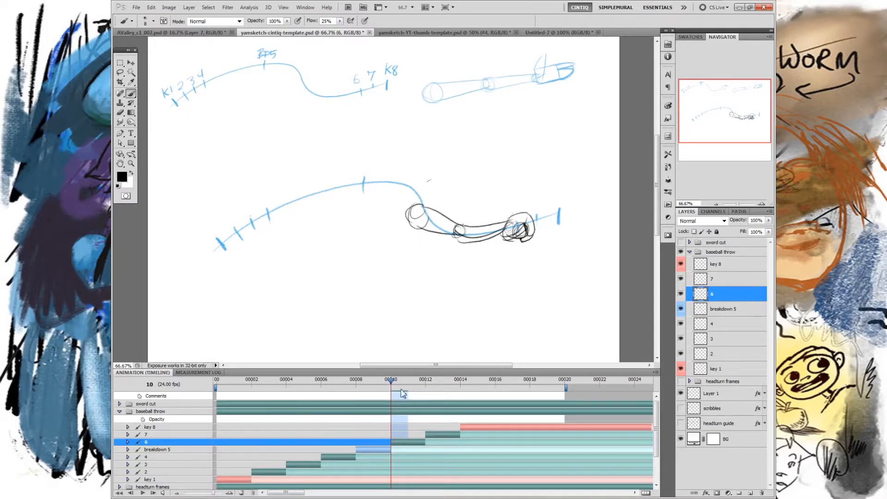
{"action": "left_click", "coordinate": [372, 383]}
{"action": "left_click_drag", "start_coordinate": [372, 386], "coordinate": [345, 396]}
{"action": "mouse_move", "coordinate": [381, 394]}
{"action": "left_mouse_down"}
{"action": "mouse_move", "coordinate": [493, 394]}
{"action": "mouse_move", "coordinate": [324, 398]}
{"action": "mouse_move", "coordinate": [481, 401]}
{"action": "mouse_move", "coordinate": [396, 398]}
{"action": "left_mouse_up"}
Redraw the layer 6 shoulder circle farther from the elbow with a longer upper arm, and scrub through the following frames
{"action": "mouse_move", "coordinate": [411, 210]}
{"action": "left_mouse_down"}
{"action": "mouse_move", "coordinate": [441, 247]}
{"action": "mouse_move", "coordinate": [418, 215]}
{"action": "mouse_move", "coordinate": [441, 221]}
{"action": "mouse_move", "coordinate": [427, 237]}
{"action": "mouse_move", "coordinate": [415, 228]}
{"action": "mouse_move", "coordinate": [478, 235]}
{"action": "mouse_move", "coordinate": [416, 210]}
{"action": "mouse_move", "coordinate": [539, 231]}
{"action": "left_mouse_up"}
{"action": "mouse_move", "coordinate": [415, 222]}
{"action": "left_mouse_down"}
{"action": "mouse_move", "coordinate": [431, 229]}
{"action": "mouse_move", "coordinate": [413, 213]}
{"action": "mouse_move", "coordinate": [422, 204]}
{"action": "mouse_move", "coordinate": [462, 231]}
{"action": "left_mouse_up"}
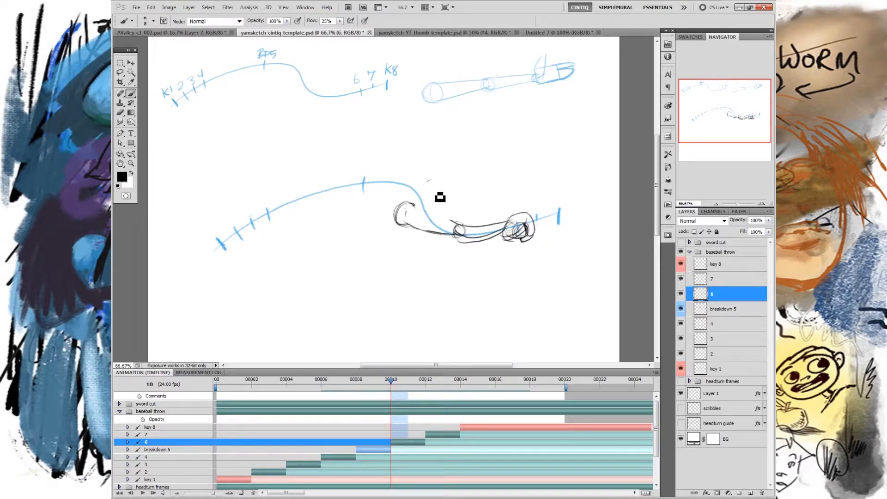
{"action": "mouse_move", "coordinate": [407, 226]}
{"action": "left_mouse_down"}
{"action": "mouse_move", "coordinate": [433, 229]}
{"action": "mouse_move", "coordinate": [417, 212]}
{"action": "mouse_move", "coordinate": [455, 226]}
{"action": "left_mouse_up"}
{"action": "mouse_move", "coordinate": [391, 384]}
{"action": "left_mouse_down"}
{"action": "mouse_move", "coordinate": [321, 384]}
{"action": "mouse_move", "coordinate": [511, 384]}
{"action": "mouse_move", "coordinate": [341, 384]}
{"action": "mouse_move", "coordinate": [443, 384]}
{"action": "left_mouse_up"}
{"action": "mouse_move", "coordinate": [481, 407]}
{"action": "left_mouse_down"}
{"action": "mouse_move", "coordinate": [346, 407]}
{"action": "mouse_move", "coordinate": [479, 398]}
{"action": "mouse_move", "coordinate": [363, 401]}
{"action": "mouse_move", "coordinate": [465, 393]}
{"action": "mouse_move", "coordinate": [413, 398]}
{"action": "left_mouse_up"}
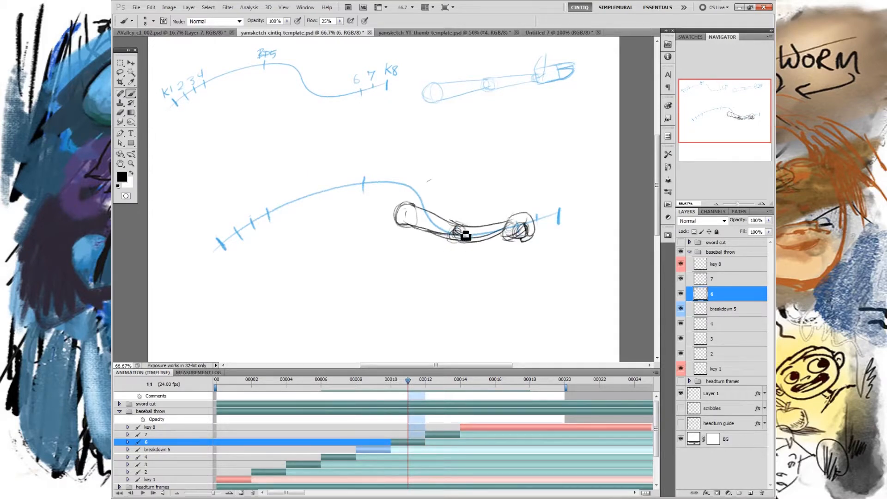
Redraw the layer 6 hand folded back beneath the forearm, and play back the animation
{"action": "mouse_move", "coordinate": [393, 170]}
{"action": "left_mouse_down"}
{"action": "mouse_move", "coordinate": [480, 240]}
{"action": "mouse_move", "coordinate": [523, 224]}
{"action": "left_mouse_up"}
{"action": "key", "text": "ctrl+z"}
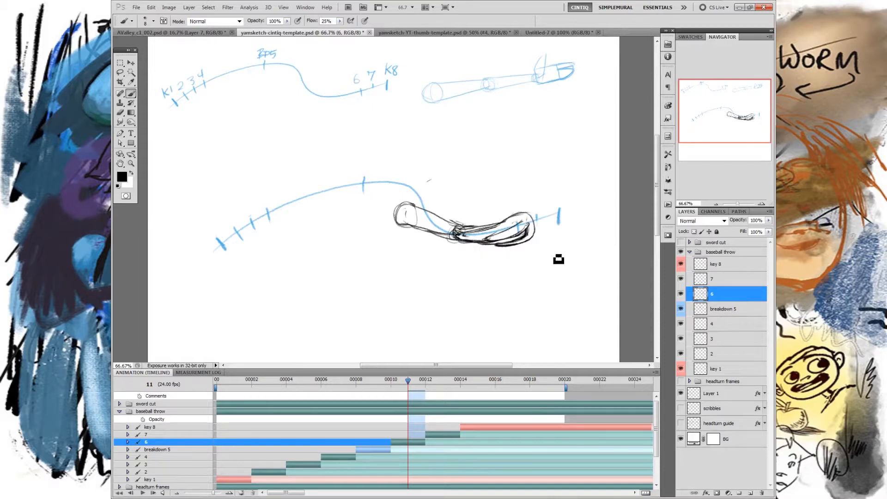
{"action": "mouse_move", "coordinate": [409, 384]}
{"action": "left_mouse_down"}
{"action": "mouse_move", "coordinate": [376, 384]}
{"action": "mouse_move", "coordinate": [483, 388]}
{"action": "mouse_move", "coordinate": [386, 401]}
{"action": "mouse_move", "coordinate": [485, 399]}
{"action": "mouse_move", "coordinate": [376, 400]}
{"action": "mouse_move", "coordinate": [512, 401]}
{"action": "mouse_move", "coordinate": [334, 399]}
{"action": "mouse_move", "coordinate": [459, 397]}
{"action": "mouse_move", "coordinate": [354, 390]}
{"action": "mouse_move", "coordinate": [424, 388]}
{"action": "mouse_move", "coordinate": [378, 387]}
{"action": "mouse_move", "coordinate": [412, 398]}
{"action": "mouse_move", "coordinate": [356, 398]}
{"action": "mouse_move", "coordinate": [476, 401]}
{"action": "mouse_move", "coordinate": [235, 399]}
{"action": "mouse_move", "coordinate": [502, 406]}
{"action": "mouse_move", "coordinate": [286, 397]}
{"action": "left_mouse_up"}
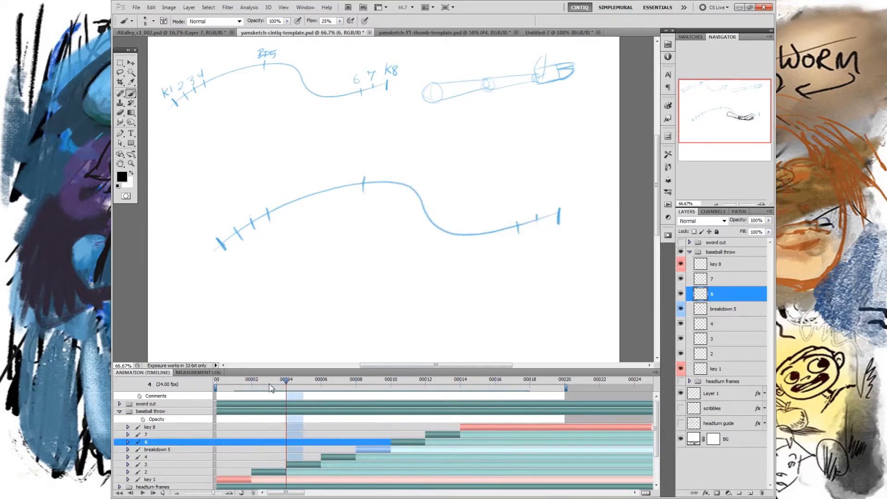
{"action": "left_click", "coordinate": [143, 493]}
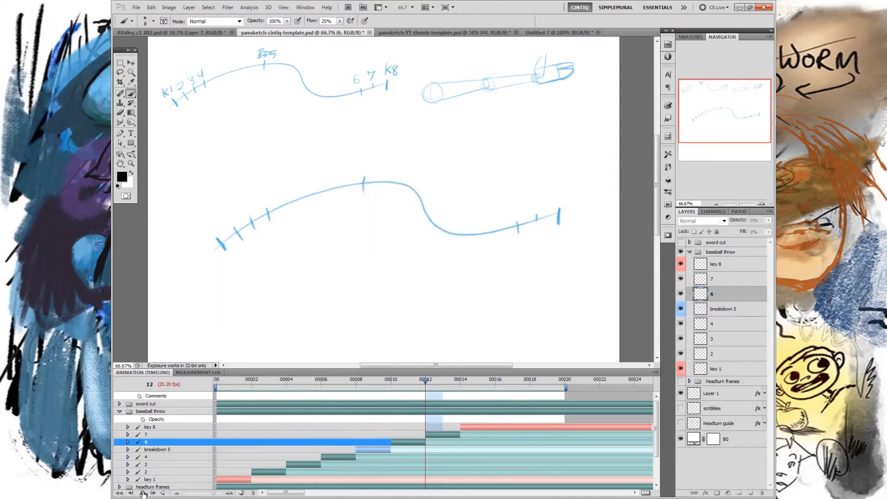
{"action": "left_click", "coordinate": [142, 493]}
Select layer 7 at frame 12 and turn on onion skins to show the layer 6 arm
{"action": "mouse_move", "coordinate": [426, 384]}
{"action": "left_mouse_down"}
{"action": "mouse_move", "coordinate": [323, 388]}
{"action": "mouse_move", "coordinate": [276, 408]}
{"action": "mouse_move", "coordinate": [479, 388]}
{"action": "mouse_move", "coordinate": [226, 398]}
{"action": "mouse_move", "coordinate": [287, 390]}
{"action": "mouse_move", "coordinate": [464, 396]}
{"action": "mouse_move", "coordinate": [429, 411]}
{"action": "left_mouse_up"}
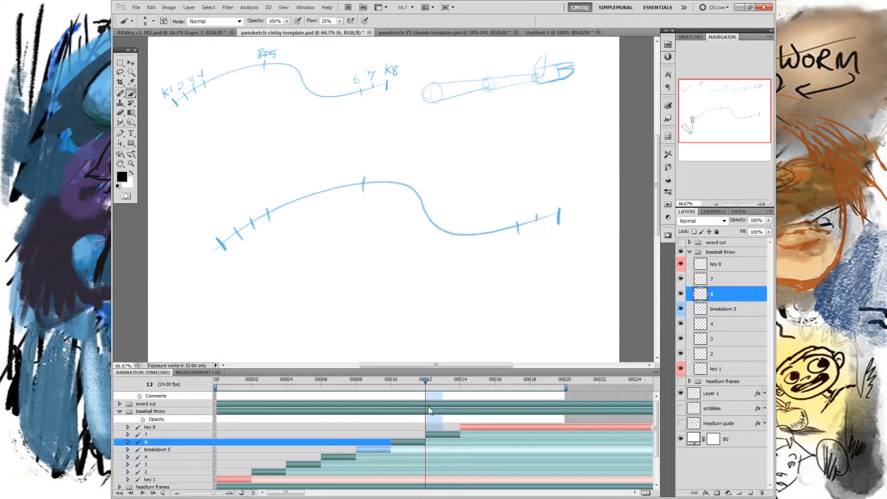
{"action": "left_click", "coordinate": [714, 280]}
{"action": "mouse_move", "coordinate": [425, 388]}
{"action": "left_mouse_down"}
{"action": "mouse_move", "coordinate": [394, 389]}
{"action": "mouse_move", "coordinate": [477, 385]}
{"action": "mouse_move", "coordinate": [394, 395]}
{"action": "mouse_move", "coordinate": [455, 396]}
{"action": "mouse_move", "coordinate": [377, 398]}
{"action": "mouse_move", "coordinate": [434, 398]}
{"action": "mouse_move", "coordinate": [376, 406]}
{"action": "mouse_move", "coordinate": [391, 408]}
{"action": "mouse_move", "coordinate": [400, 401]}
{"action": "mouse_move", "coordinate": [366, 408]}
{"action": "mouse_move", "coordinate": [384, 409]}
{"action": "mouse_move", "coordinate": [365, 401]}
{"action": "mouse_move", "coordinate": [419, 407]}
{"action": "left_mouse_up"}
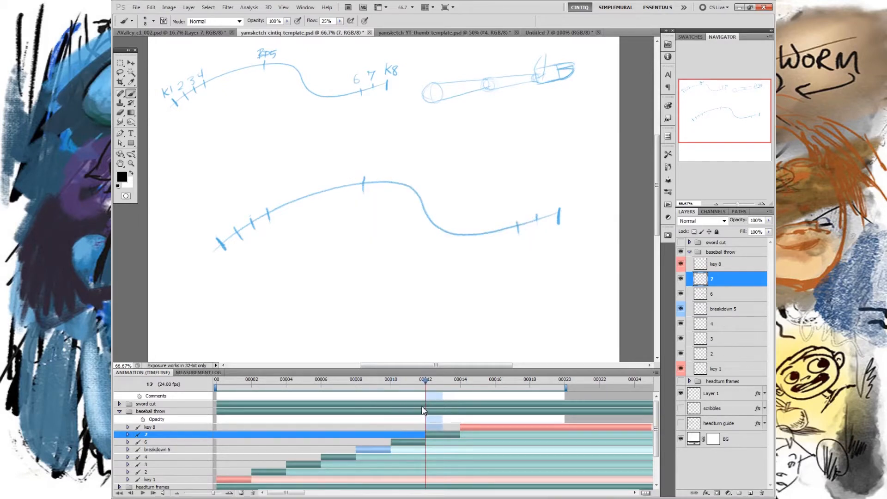
{"action": "mouse_move", "coordinate": [423, 404]}
{"action": "left_mouse_down"}
{"action": "mouse_move", "coordinate": [409, 404]}
{"action": "mouse_move", "coordinate": [456, 404]}
{"action": "mouse_move", "coordinate": [428, 413]}
{"action": "left_mouse_up"}
{"action": "left_click", "coordinate": [241, 493]}
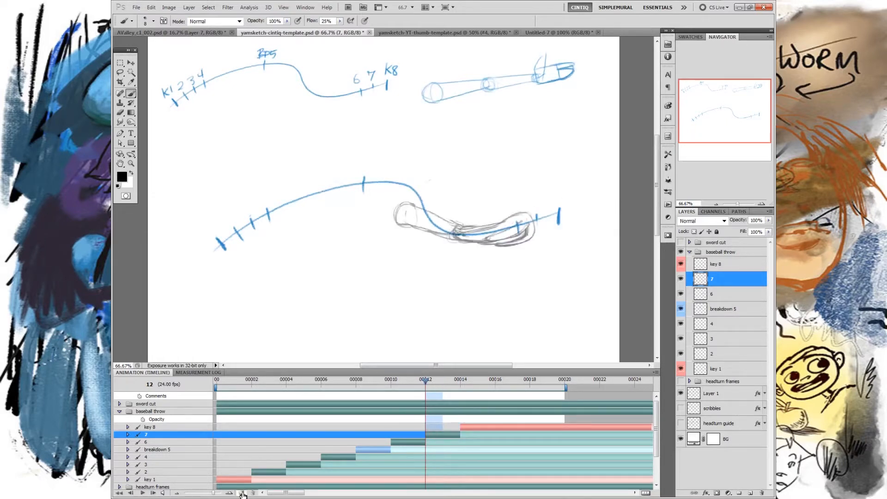
{"action": "left_click", "coordinate": [242, 494]}
{"action": "left_click", "coordinate": [242, 494]}
{"action": "left_click", "coordinate": [448, 384]}
{"action": "left_click_drag", "start_coordinate": [443, 384], "coordinate": [430, 392]}
Try rough arm strokes on layer 7, undo them, and compare the poses from frame 11 to frame 14
{"action": "mouse_move", "coordinate": [458, 233]}
{"action": "left_mouse_down"}
{"action": "mouse_move", "coordinate": [534, 208]}
{"action": "mouse_move", "coordinate": [491, 247]}
{"action": "left_mouse_up"}
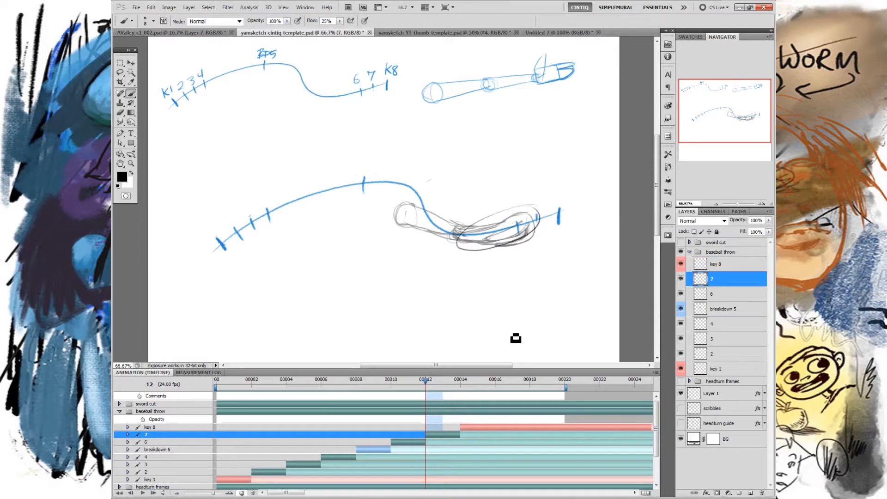
{"action": "key", "text": "alt+["}
{"action": "key", "text": "Left"}
{"action": "left_click", "coordinate": [716, 284]}
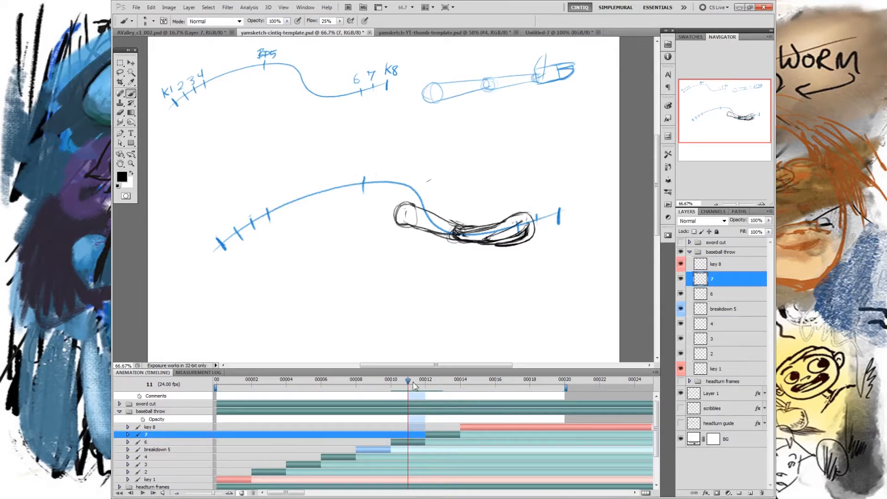
{"action": "key", "text": "Right"}
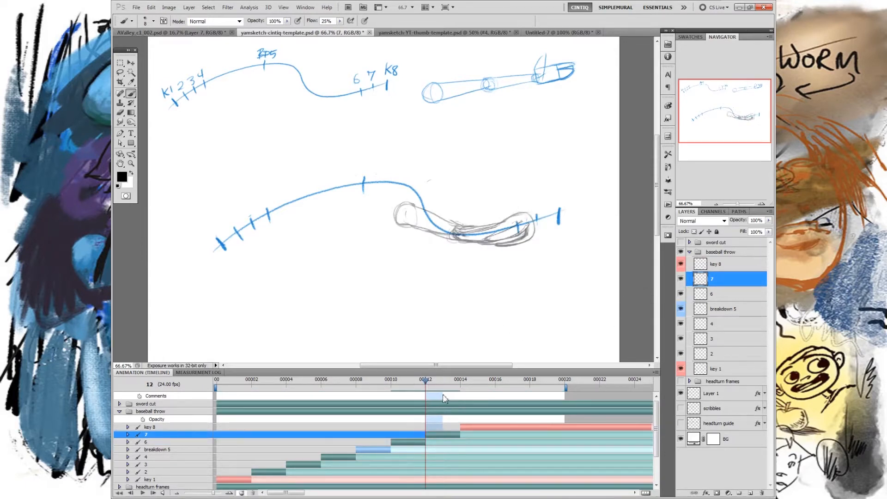
{"action": "left_click_drag", "start_coordinate": [427, 386], "coordinate": [465, 386]}
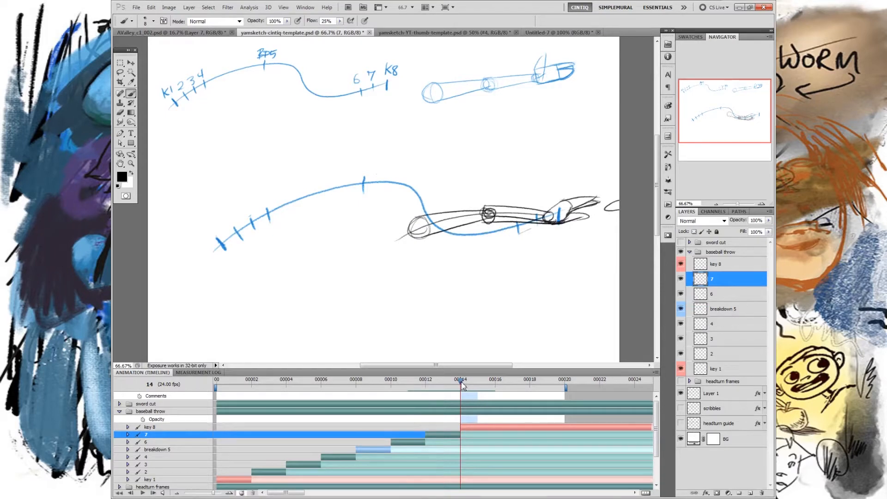
{"action": "mouse_move", "coordinate": [462, 385]}
{"action": "left_mouse_down"}
{"action": "mouse_move", "coordinate": [406, 392]}
{"action": "mouse_move", "coordinate": [456, 396]}
{"action": "mouse_move", "coordinate": [414, 402]}
{"action": "mouse_move", "coordinate": [430, 404]}
{"action": "left_mouse_up"}
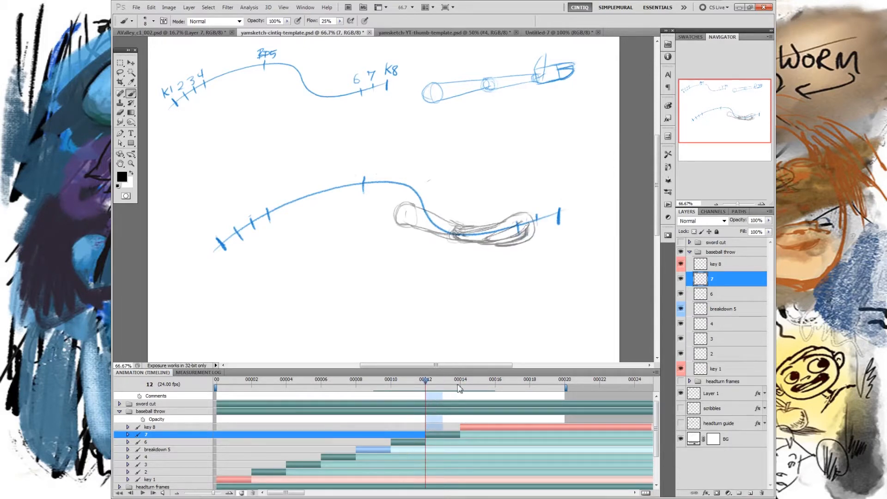
{"action": "mouse_move", "coordinate": [426, 385]}
{"action": "left_mouse_down"}
{"action": "mouse_move", "coordinate": [408, 386]}
{"action": "mouse_move", "coordinate": [446, 386]}
{"action": "mouse_move", "coordinate": [407, 389]}
{"action": "mouse_move", "coordinate": [443, 387]}
{"action": "mouse_move", "coordinate": [430, 390]}
{"action": "left_mouse_up"}
{"action": "left_click_drag", "start_coordinate": [428, 182], "coordinate": [581, 175]}
{"action": "key", "text": "ctrl+z"}
Draw the layer 7 fist and wrist around the curve's tick 7, and compare them with the arm at frame 11
{"action": "mouse_move", "coordinate": [426, 385]}
{"action": "left_mouse_down"}
{"action": "mouse_move", "coordinate": [408, 386]}
{"action": "mouse_move", "coordinate": [447, 386]}
{"action": "mouse_move", "coordinate": [409, 388]}
{"action": "mouse_move", "coordinate": [441, 388]}
{"action": "mouse_move", "coordinate": [431, 392]}
{"action": "left_mouse_up"}
{"action": "mouse_move", "coordinate": [546, 216]}
{"action": "left_mouse_down"}
{"action": "mouse_move", "coordinate": [545, 237]}
{"action": "mouse_move", "coordinate": [537, 215]}
{"action": "left_mouse_up"}
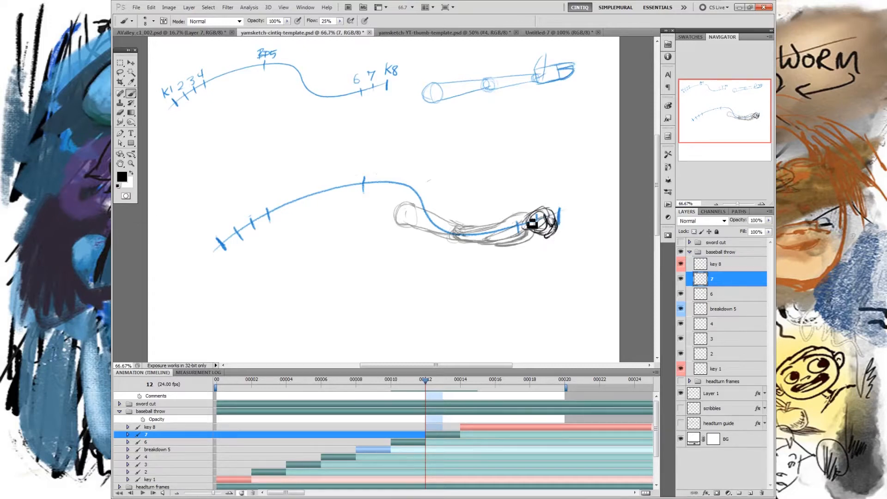
{"action": "mouse_move", "coordinate": [530, 226]}
{"action": "left_mouse_down"}
{"action": "mouse_move", "coordinate": [531, 235]}
{"action": "mouse_move", "coordinate": [557, 222]}
{"action": "mouse_move", "coordinate": [535, 204]}
{"action": "left_mouse_up"}
{"action": "mouse_move", "coordinate": [426, 385]}
{"action": "left_mouse_down"}
{"action": "mouse_move", "coordinate": [391, 391]}
{"action": "mouse_move", "coordinate": [453, 392]}
{"action": "mouse_move", "coordinate": [388, 397]}
{"action": "mouse_move", "coordinate": [452, 402]}
{"action": "mouse_move", "coordinate": [426, 400]}
{"action": "left_mouse_up"}
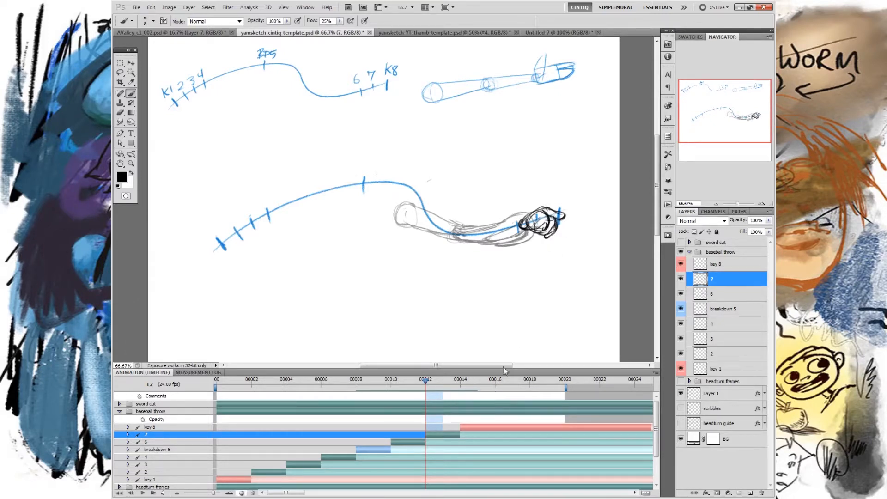
{"action": "mouse_move", "coordinate": [429, 389]}
{"action": "left_mouse_down"}
{"action": "mouse_move", "coordinate": [398, 389]}
{"action": "mouse_move", "coordinate": [513, 388]}
{"action": "mouse_move", "coordinate": [405, 395]}
{"action": "mouse_move", "coordinate": [513, 396]}
{"action": "mouse_move", "coordinate": [414, 397]}
{"action": "mouse_move", "coordinate": [519, 392]}
{"action": "mouse_move", "coordinate": [377, 398]}
{"action": "mouse_move", "coordinate": [448, 394]}
{"action": "mouse_move", "coordinate": [383, 402]}
{"action": "mouse_move", "coordinate": [444, 403]}
{"action": "mouse_move", "coordinate": [413, 403]}
{"action": "left_mouse_up"}
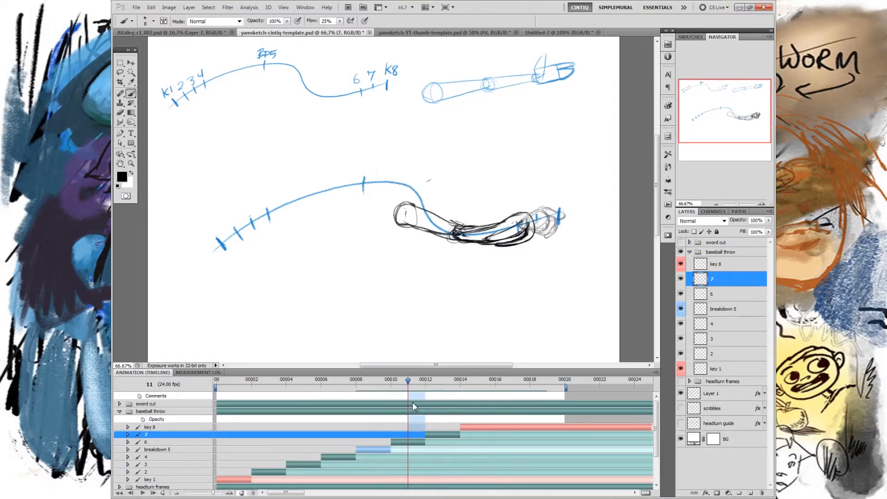
{"action": "mouse_move", "coordinate": [416, 403]}
{"action": "left_mouse_down"}
{"action": "mouse_move", "coordinate": [443, 405]}
{"action": "mouse_move", "coordinate": [426, 407]}
{"action": "left_mouse_up"}
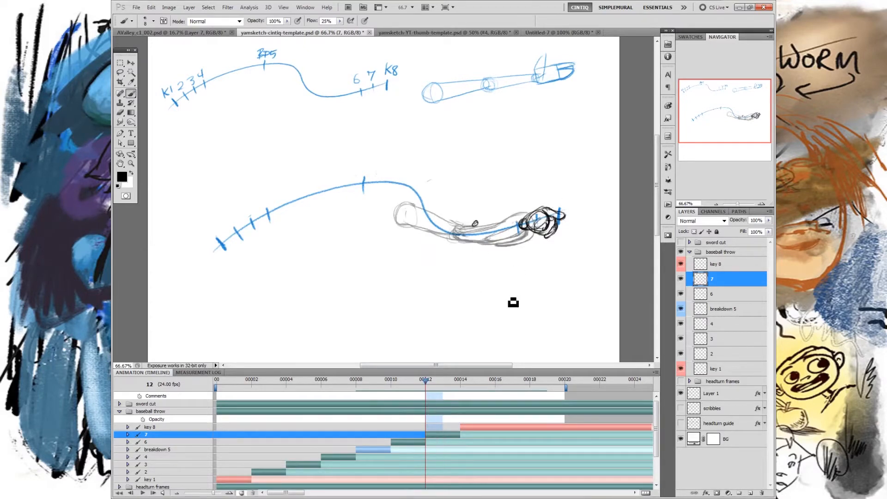
Draw the layer 7 elbow as a small circle above the curve's dip, and the shoulder circle slightly below the layer 6 shoulder
{"action": "mouse_move", "coordinate": [426, 385]}
{"action": "left_mouse_down"}
{"action": "mouse_move", "coordinate": [391, 396]}
{"action": "mouse_move", "coordinate": [446, 397]}
{"action": "mouse_move", "coordinate": [428, 396]}
{"action": "left_mouse_up"}
{"action": "left_click_drag", "start_coordinate": [461, 243], "coordinate": [513, 204]}
{"action": "key", "text": "ctrl+z"}
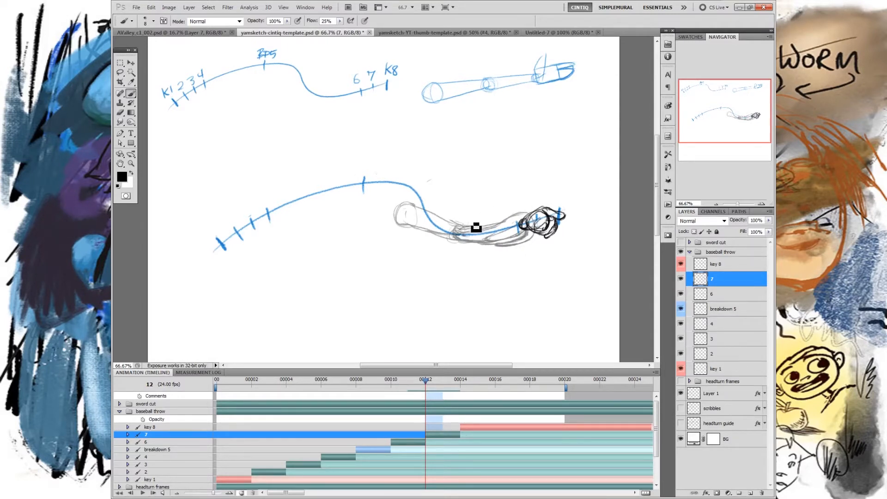
{"action": "left_click_drag", "start_coordinate": [476, 221], "coordinate": [479, 224]}
{"action": "mouse_move", "coordinate": [424, 381]}
{"action": "left_mouse_down"}
{"action": "mouse_move", "coordinate": [380, 383]}
{"action": "mouse_move", "coordinate": [463, 387]}
{"action": "mouse_move", "coordinate": [420, 384]}
{"action": "left_mouse_up"}
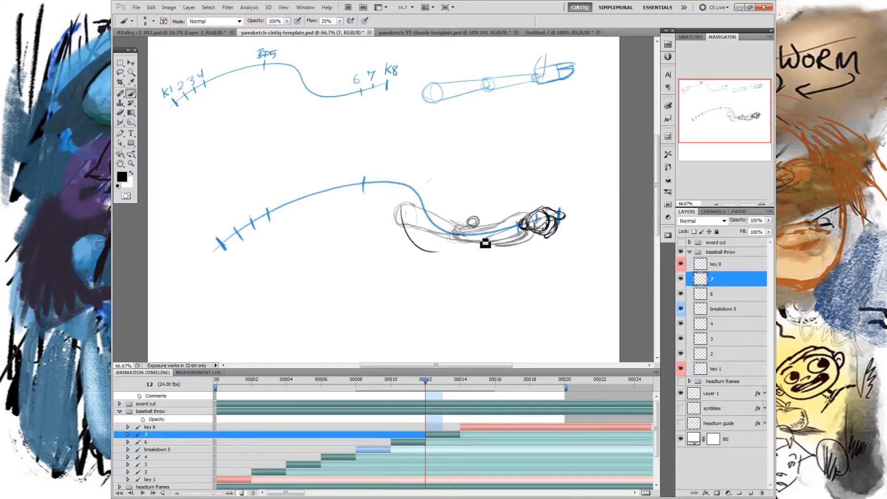
{"action": "mouse_move", "coordinate": [408, 232]}
{"action": "left_mouse_down"}
{"action": "mouse_move", "coordinate": [403, 242]}
{"action": "mouse_move", "coordinate": [420, 233]}
{"action": "mouse_move", "coordinate": [418, 248]}
{"action": "left_mouse_up"}
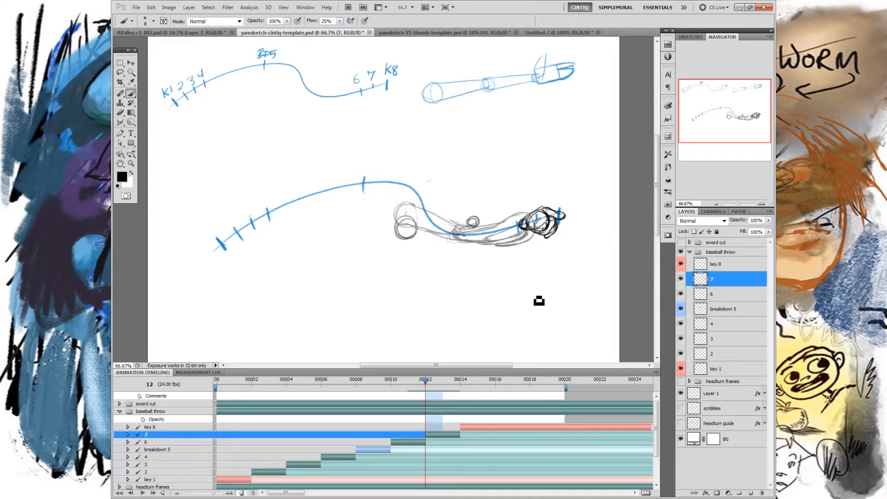
Outline the layer 7 upper arm and forearm nearly straight from the shoulder circle through the elbow to the wrist
{"action": "mouse_move", "coordinate": [426, 383]}
{"action": "left_mouse_down"}
{"action": "mouse_move", "coordinate": [389, 385]}
{"action": "mouse_move", "coordinate": [423, 384]}
{"action": "mouse_move", "coordinate": [446, 396]}
{"action": "mouse_move", "coordinate": [432, 400]}
{"action": "left_mouse_up"}
{"action": "mouse_move", "coordinate": [452, 216]}
{"action": "left_mouse_down"}
{"action": "mouse_move", "coordinate": [410, 224]}
{"action": "mouse_move", "coordinate": [482, 229]}
{"action": "mouse_move", "coordinate": [410, 227]}
{"action": "mouse_move", "coordinate": [485, 227]}
{"action": "mouse_move", "coordinate": [439, 227]}
{"action": "mouse_move", "coordinate": [419, 245]}
{"action": "mouse_move", "coordinate": [527, 219]}
{"action": "left_mouse_up"}
{"action": "mouse_move", "coordinate": [473, 228]}
{"action": "left_mouse_down"}
{"action": "mouse_move", "coordinate": [537, 230]}
{"action": "mouse_move", "coordinate": [521, 232]}
{"action": "mouse_move", "coordinate": [513, 215]}
{"action": "left_mouse_up"}
{"action": "key", "text": "ctrl+z"}
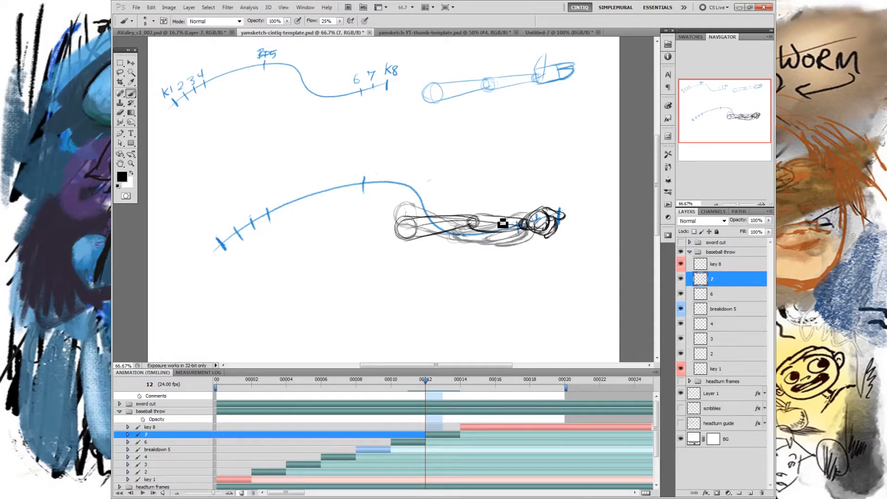
{"action": "left_click_drag", "start_coordinate": [478, 216], "coordinate": [515, 221]}
Turn off onion skins and play back the animation to check the layer 7 inbetween
{"action": "mouse_move", "coordinate": [426, 386]}
{"action": "left_mouse_down"}
{"action": "mouse_move", "coordinate": [357, 392]}
{"action": "mouse_move", "coordinate": [490, 386]}
{"action": "mouse_move", "coordinate": [384, 394]}
{"action": "mouse_move", "coordinate": [431, 389]}
{"action": "left_mouse_up"}
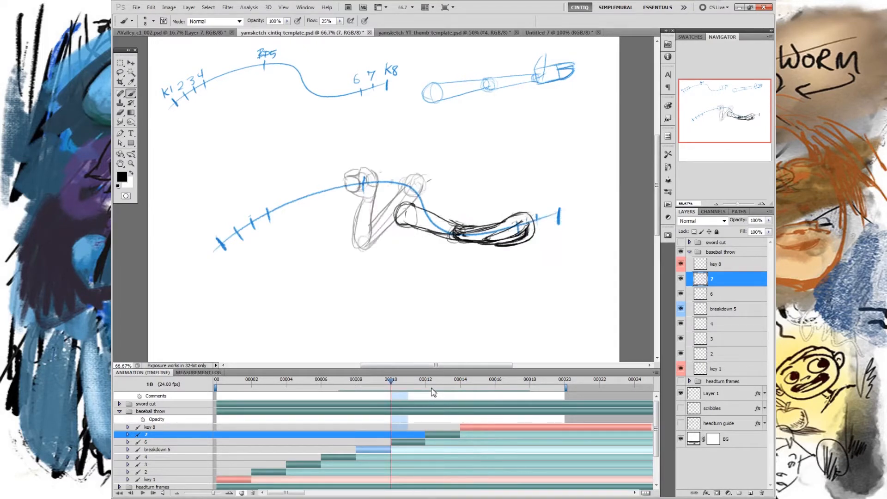
{"action": "left_click", "coordinate": [242, 493]}
{"action": "left_click", "coordinate": [143, 494]}
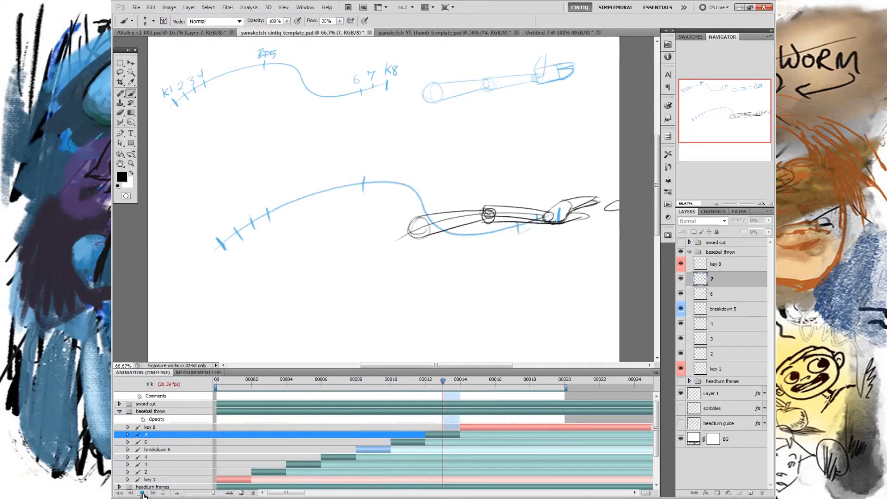
{"action": "left_click", "coordinate": [147, 493]}
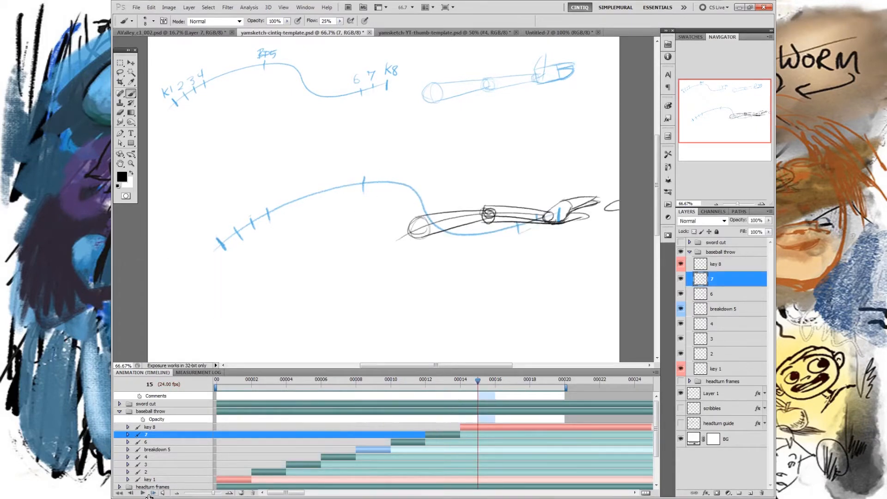
Select layer 2 at frame 2, turn on onion skins, and compare the key 1 and breakdown 5 poses
{"action": "left_click_drag", "start_coordinate": [480, 385], "coordinate": [248, 400]}
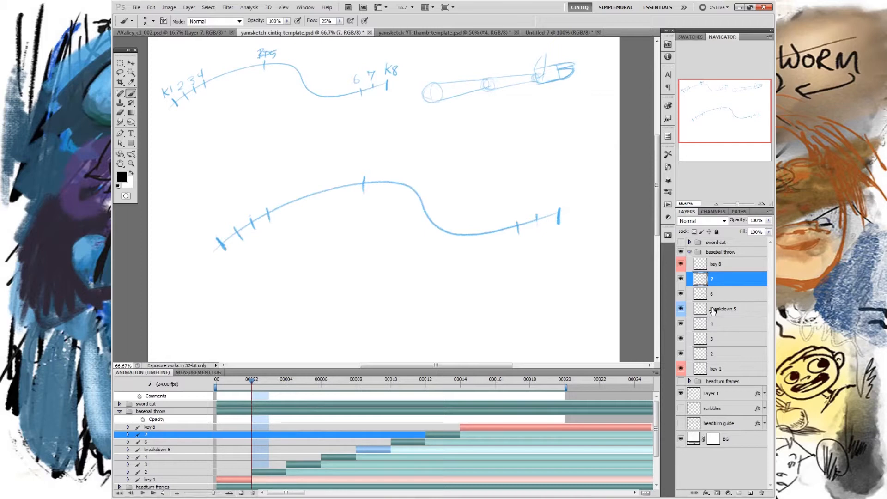
{"action": "left_click", "coordinate": [719, 355]}
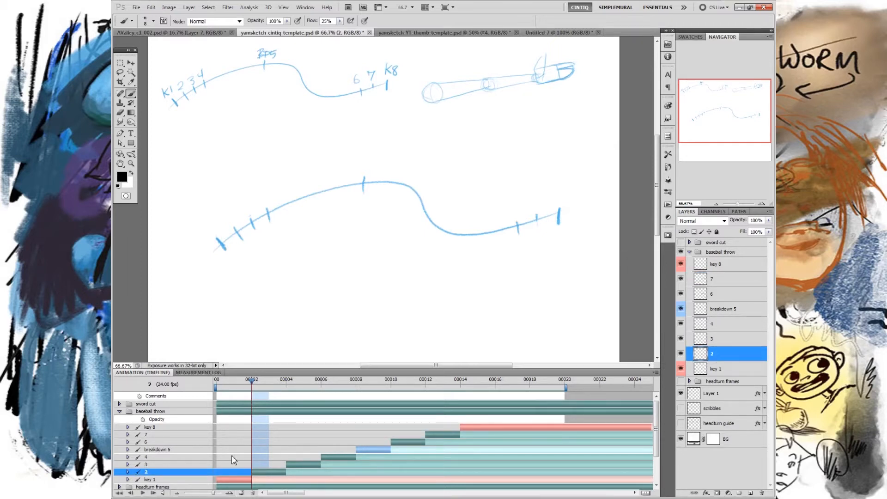
{"action": "left_click", "coordinate": [244, 493]}
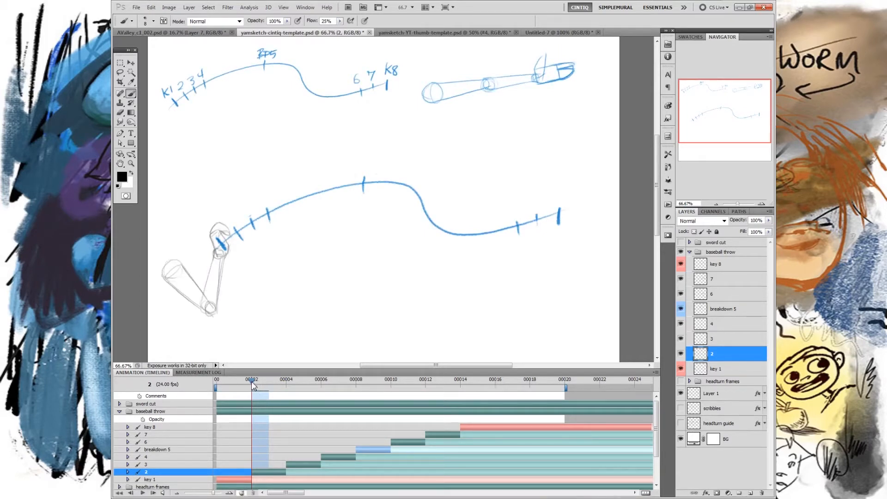
{"action": "left_click_drag", "start_coordinate": [254, 384], "coordinate": [379, 379]}
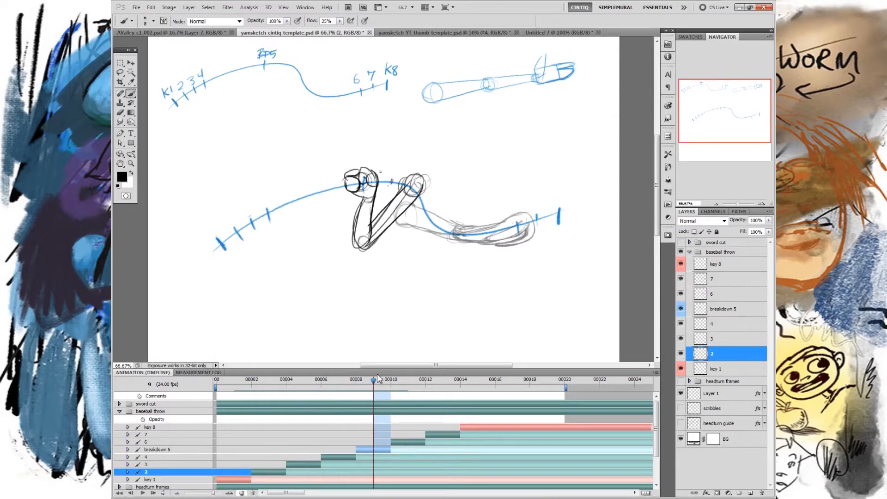
{"action": "mouse_move", "coordinate": [377, 378]}
{"action": "left_mouse_down"}
{"action": "mouse_move", "coordinate": [253, 380]}
{"action": "mouse_move", "coordinate": [211, 394]}
{"action": "left_mouse_up"}
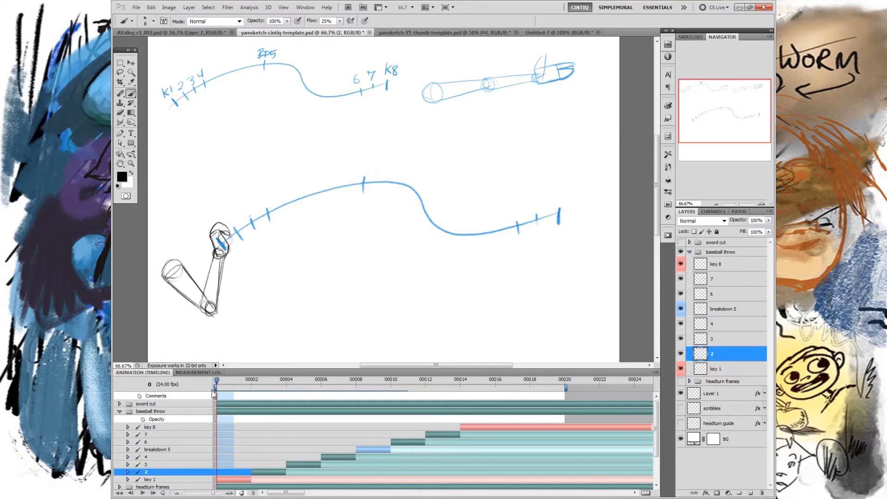
{"action": "mouse_move", "coordinate": [231, 389]}
{"action": "left_mouse_down"}
{"action": "mouse_move", "coordinate": [372, 383]}
{"action": "mouse_move", "coordinate": [230, 390]}
{"action": "mouse_move", "coordinate": [370, 386]}
{"action": "mouse_move", "coordinate": [253, 399]}
{"action": "left_mouse_up"}
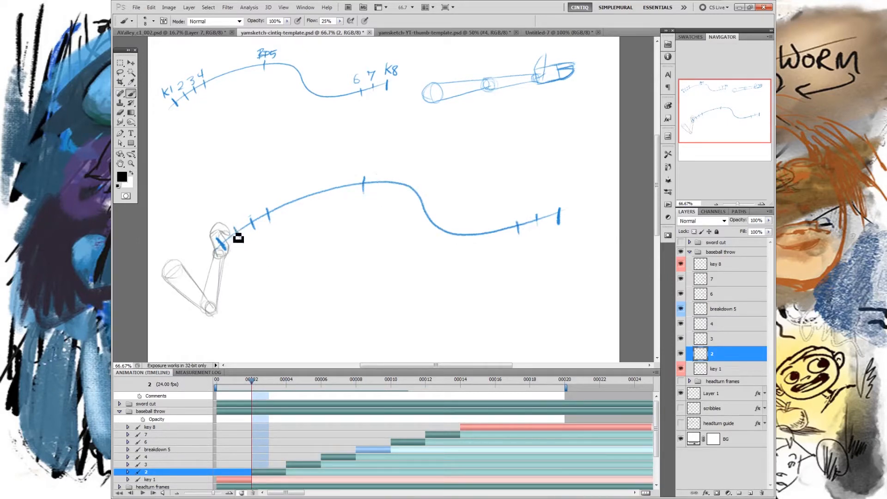
Draw the layer 2 fist and wrist at the curve's tick 2, and a shoulder circle up and ahead of the key 1 shoulder
{"action": "mouse_move", "coordinate": [229, 226]}
{"action": "left_mouse_down"}
{"action": "mouse_move", "coordinate": [235, 245]}
{"action": "mouse_move", "coordinate": [240, 222]}
{"action": "mouse_move", "coordinate": [246, 239]}
{"action": "mouse_move", "coordinate": [236, 233]}
{"action": "mouse_move", "coordinate": [245, 248]}
{"action": "mouse_move", "coordinate": [231, 226]}
{"action": "mouse_move", "coordinate": [234, 245]}
{"action": "mouse_move", "coordinate": [248, 237]}
{"action": "left_mouse_up"}
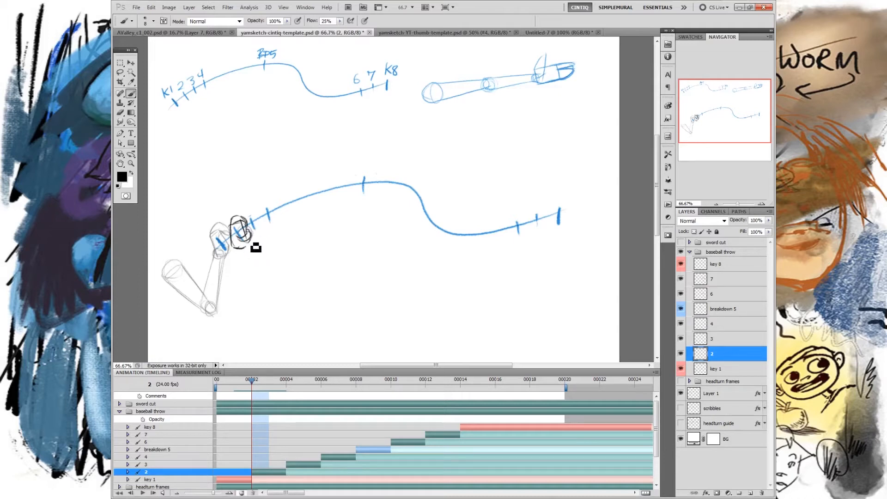
{"action": "left_click_drag", "start_coordinate": [235, 246], "coordinate": [248, 247]}
{"action": "mouse_move", "coordinate": [172, 269]}
{"action": "left_mouse_down"}
{"action": "mouse_move", "coordinate": [228, 259]}
{"action": "mouse_move", "coordinate": [178, 275]}
{"action": "left_mouse_up"}
{"action": "left_click_drag", "start_coordinate": [219, 248], "coordinate": [217, 259]}
{"action": "key", "text": "ctrl+alt+z"}
{"action": "key", "text": "ctrl+alt+z"}
{"action": "key", "text": "ctrl+alt+z"}
{"action": "left_click_drag", "start_coordinate": [206, 261], "coordinate": [209, 253]}
{"action": "left_click_drag", "start_coordinate": [201, 262], "coordinate": [203, 265]}
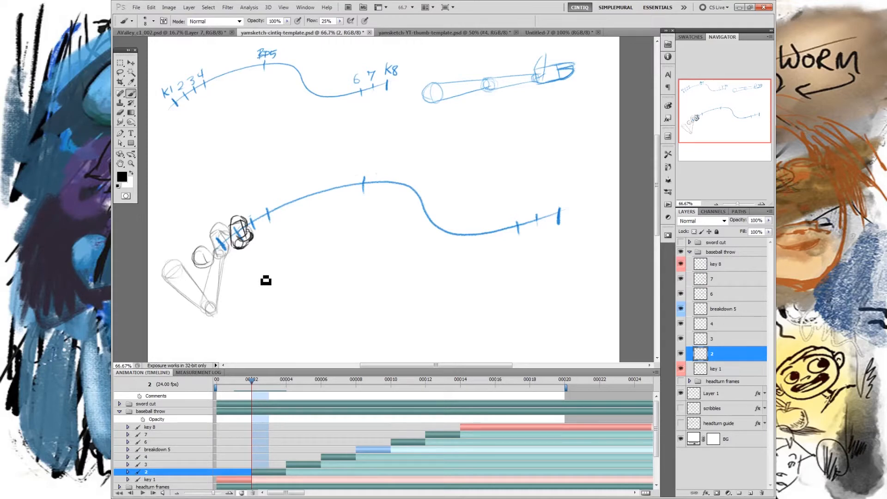
Compare frame 2 with the breakdown 5 pose and try downward-curving shoulder paths from the layer 2 shoulder circle
{"action": "left_click_drag", "start_coordinate": [260, 384], "coordinate": [352, 387]}
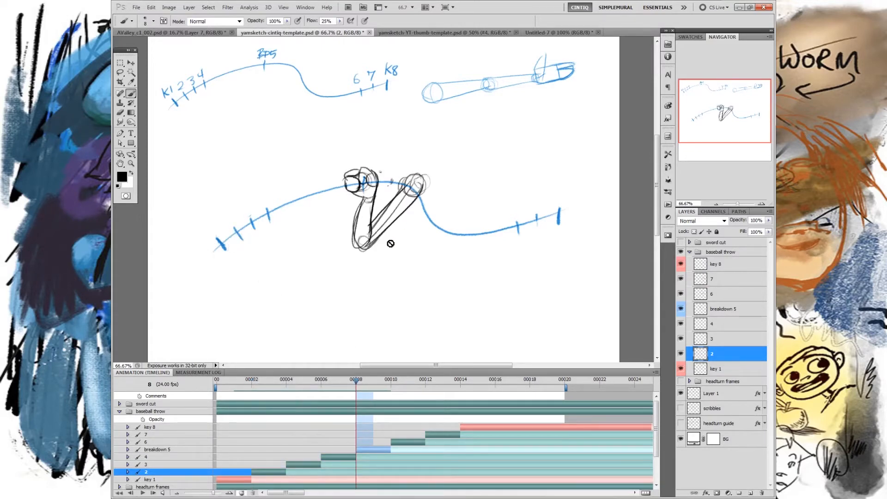
{"action": "left_click_drag", "start_coordinate": [357, 384], "coordinate": [252, 383]}
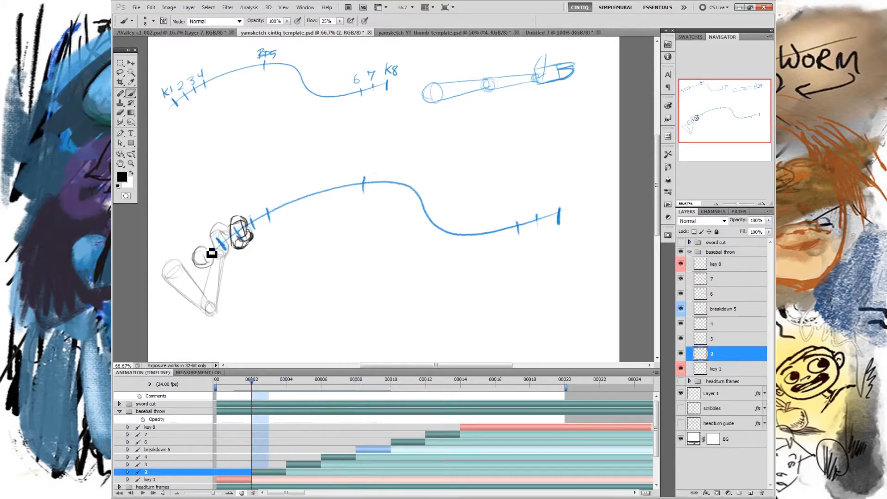
{"action": "mouse_move", "coordinate": [210, 220]}
{"action": "left_mouse_down"}
{"action": "mouse_move", "coordinate": [208, 246]}
{"action": "mouse_move", "coordinate": [280, 227]}
{"action": "left_mouse_up"}
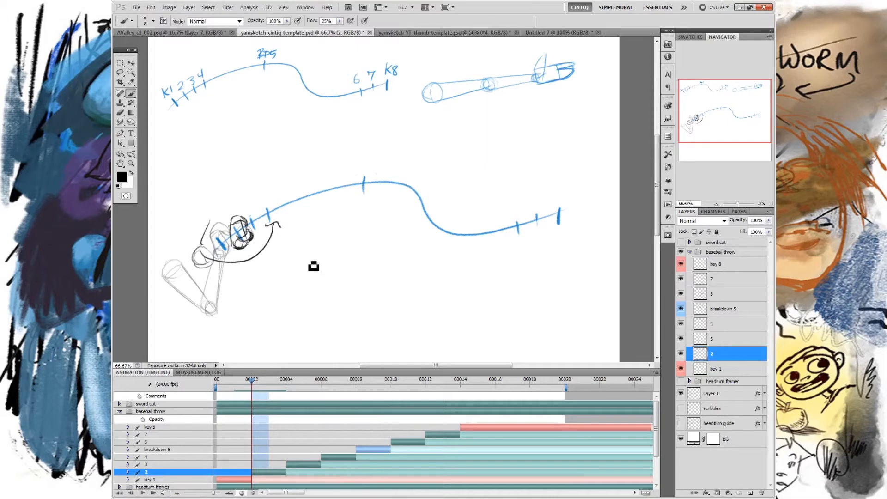
{"action": "key", "text": "ctrl+alt+z"}
{"action": "key", "text": "ctrl+alt+z"}
{"action": "key", "text": "ctrl+alt+z"}
{"action": "mouse_move", "coordinate": [202, 258]}
{"action": "left_mouse_down"}
{"action": "mouse_move", "coordinate": [294, 252]}
{"action": "mouse_move", "coordinate": [301, 232]}
{"action": "left_mouse_up"}
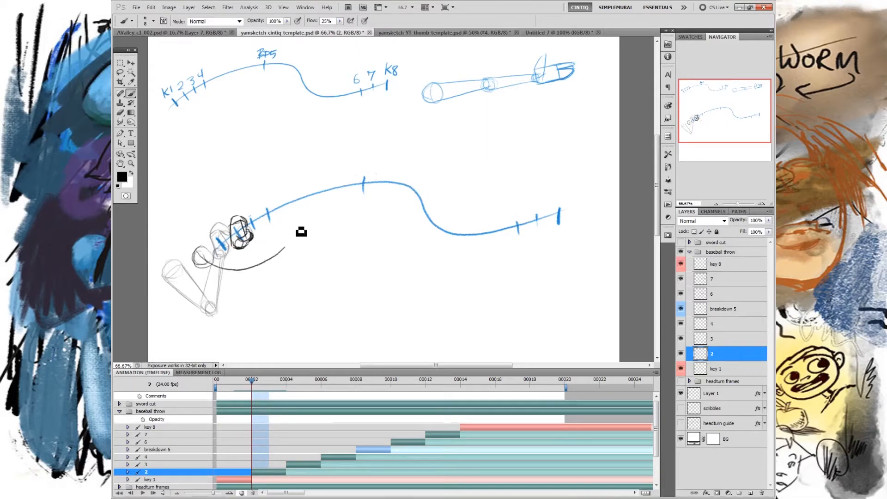
{"action": "key", "text": "ctrl+alt+z"}
Try flatter and straight shoulder paths from the key 1 pose, and undo the trial strokes on layer 2
{"action": "left_click_drag", "start_coordinate": [196, 258], "coordinate": [368, 226]}
{"action": "left_click_drag", "start_coordinate": [330, 218], "coordinate": [345, 236]}
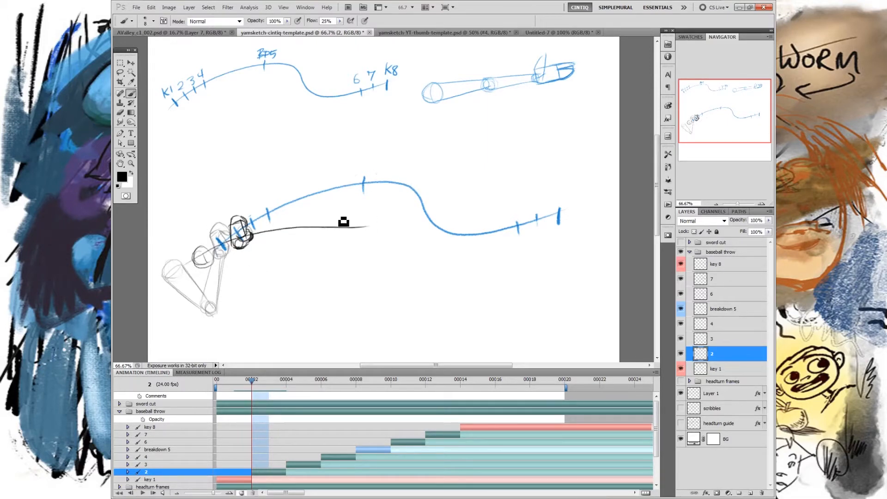
{"action": "key", "text": "ctrl+alt+z"}
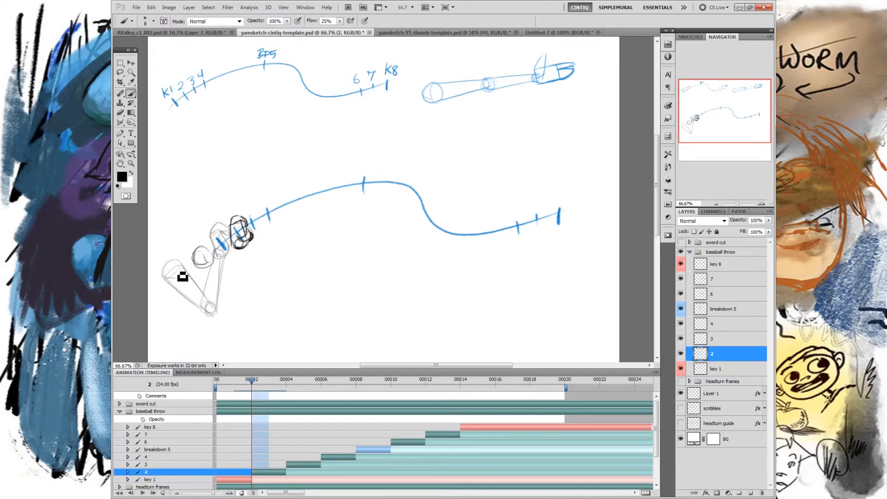
{"action": "left_click_drag", "start_coordinate": [164, 277], "coordinate": [343, 209]}
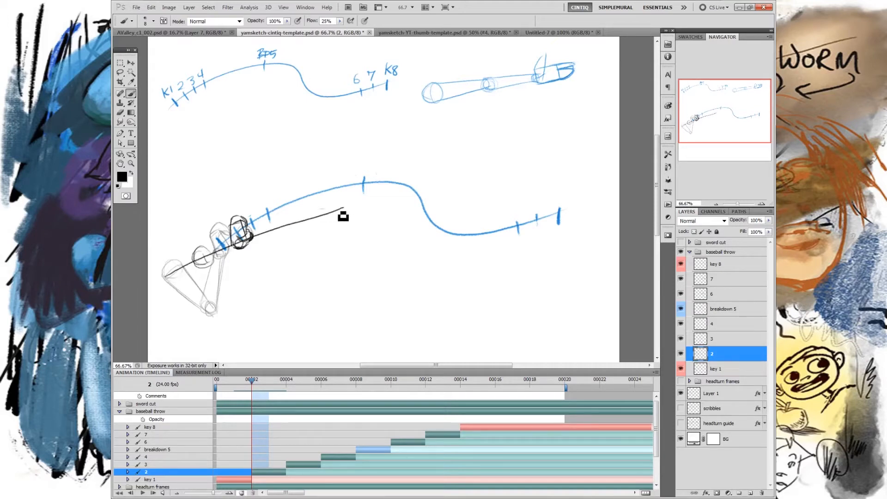
{"action": "key", "text": "ctrl+alt+z"}
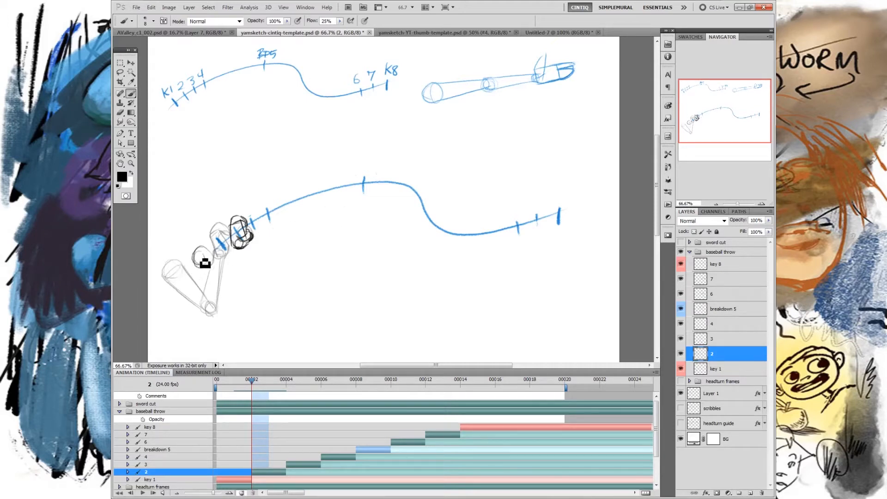
{"action": "left_click_drag", "start_coordinate": [195, 262], "coordinate": [291, 228]}
{"action": "key", "text": "ctrl+alt+z"}
{"action": "key", "text": "ctrl+alt+z"}
{"action": "key", "text": "ctrl+alt+z"}
{"action": "key", "text": "ctrl+alt+z"}
{"action": "key", "text": "ctrl+alt+z"}
Draw the layer 2 elbow below the fist, and outline the bent upper arm and forearm from shoulder to wrist
{"action": "mouse_move", "coordinate": [252, 381]}
{"action": "left_mouse_down"}
{"action": "mouse_move", "coordinate": [385, 382]}
{"action": "mouse_move", "coordinate": [236, 383]}
{"action": "mouse_move", "coordinate": [250, 388]}
{"action": "left_mouse_up"}
{"action": "mouse_move", "coordinate": [200, 286]}
{"action": "left_mouse_down"}
{"action": "mouse_move", "coordinate": [226, 321]}
{"action": "mouse_move", "coordinate": [238, 300]}
{"action": "left_mouse_up"}
{"action": "key", "text": "ctrl+z"}
{"action": "left_click_drag", "start_coordinate": [198, 275], "coordinate": [232, 295]}
{"action": "left_click_drag", "start_coordinate": [214, 260], "coordinate": [234, 291]}
{"action": "left_click_drag", "start_coordinate": [235, 249], "coordinate": [227, 290]}
{"action": "mouse_move", "coordinate": [249, 249]}
{"action": "left_mouse_down"}
{"action": "mouse_move", "coordinate": [241, 305]}
{"action": "mouse_move", "coordinate": [238, 289]}
{"action": "mouse_move", "coordinate": [202, 274]}
{"action": "mouse_move", "coordinate": [240, 301]}
{"action": "left_mouse_up"}
On layer 3 at frame 4, draw the fist and wrist at the curve's tick 3 and a shoulder circle below them
{"action": "left_click_drag", "start_coordinate": [257, 392], "coordinate": [295, 381]}
{"action": "left_click", "coordinate": [713, 340]}
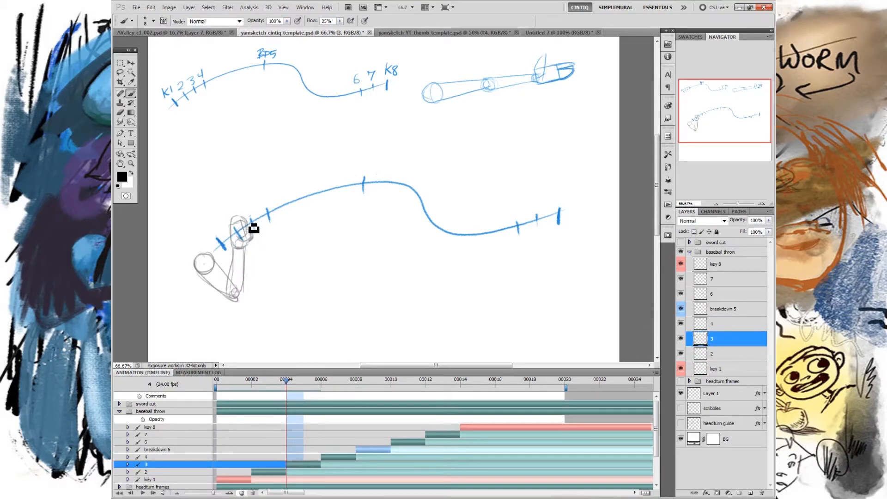
{"action": "mouse_move", "coordinate": [245, 220]}
{"action": "left_mouse_down"}
{"action": "mouse_move", "coordinate": [262, 243]}
{"action": "mouse_move", "coordinate": [251, 225]}
{"action": "mouse_move", "coordinate": [263, 222]}
{"action": "mouse_move", "coordinate": [259, 242]}
{"action": "mouse_move", "coordinate": [269, 233]}
{"action": "mouse_move", "coordinate": [265, 223]}
{"action": "mouse_move", "coordinate": [273, 228]}
{"action": "mouse_move", "coordinate": [259, 218]}
{"action": "left_mouse_up"}
{"action": "left_click_drag", "start_coordinate": [235, 249], "coordinate": [249, 253]}
{"action": "left_click_drag", "start_coordinate": [173, 262], "coordinate": [223, 264]}
{"action": "key", "text": "ctrl+z"}
Draw the layer 3 elbow ahead of the layer 2 elbow, and outline the upper arm and forearm meeting there
{"action": "left_click_drag", "start_coordinate": [275, 283], "coordinate": [263, 283]}
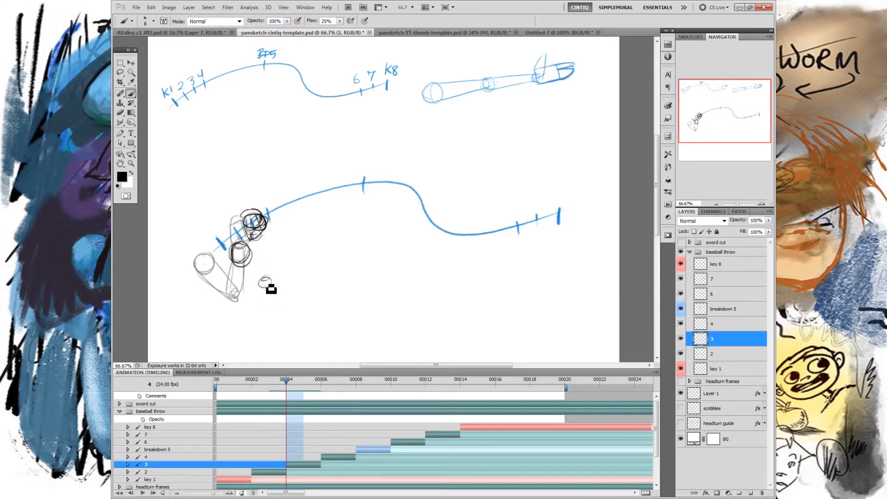
{"action": "key", "text": "ctrl+z"}
{"action": "left_click_drag", "start_coordinate": [248, 272], "coordinate": [271, 297]}
{"action": "mouse_move", "coordinate": [293, 383]}
{"action": "left_mouse_down"}
{"action": "mouse_move", "coordinate": [404, 380]}
{"action": "mouse_move", "coordinate": [254, 400]}
{"action": "mouse_move", "coordinate": [354, 382]}
{"action": "mouse_move", "coordinate": [290, 399]}
{"action": "left_mouse_up"}
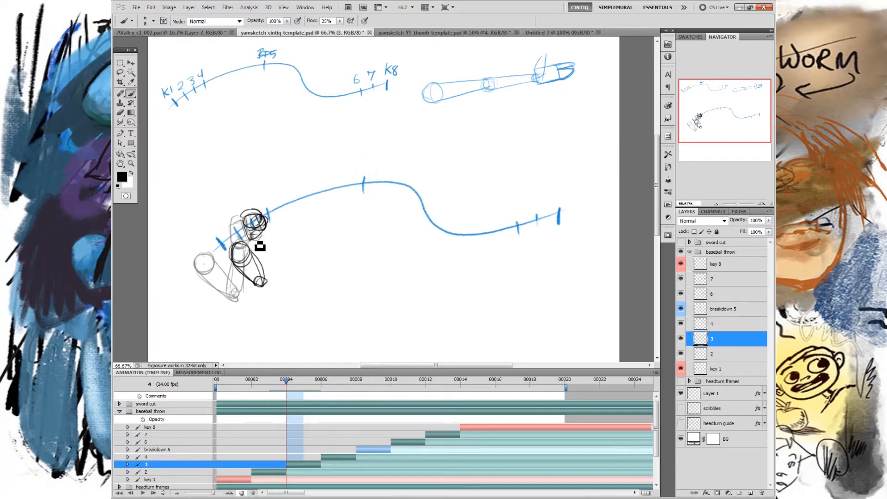
{"action": "left_click_drag", "start_coordinate": [262, 234], "coordinate": [267, 283]}
{"action": "mouse_move", "coordinate": [289, 383]}
{"action": "left_mouse_down"}
{"action": "mouse_move", "coordinate": [252, 383]}
{"action": "mouse_move", "coordinate": [363, 385]}
{"action": "mouse_move", "coordinate": [240, 384]}
{"action": "mouse_move", "coordinate": [290, 386]}
{"action": "left_mouse_up"}
{"action": "left_click_drag", "start_coordinate": [265, 278], "coordinate": [269, 286]}
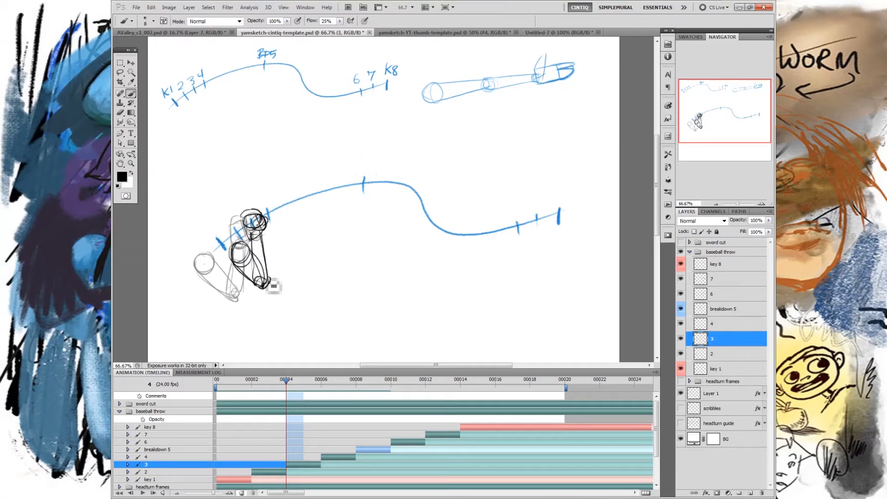
On layer 4 at frame 6, draw the fist and wrist at the curve's tick 4
{"action": "mouse_move", "coordinate": [280, 384]}
{"action": "left_mouse_down"}
{"action": "mouse_move", "coordinate": [219, 384]}
{"action": "mouse_move", "coordinate": [323, 383]}
{"action": "mouse_move", "coordinate": [271, 383]}
{"action": "mouse_move", "coordinate": [343, 394]}
{"action": "mouse_move", "coordinate": [322, 391]}
{"action": "left_mouse_up"}
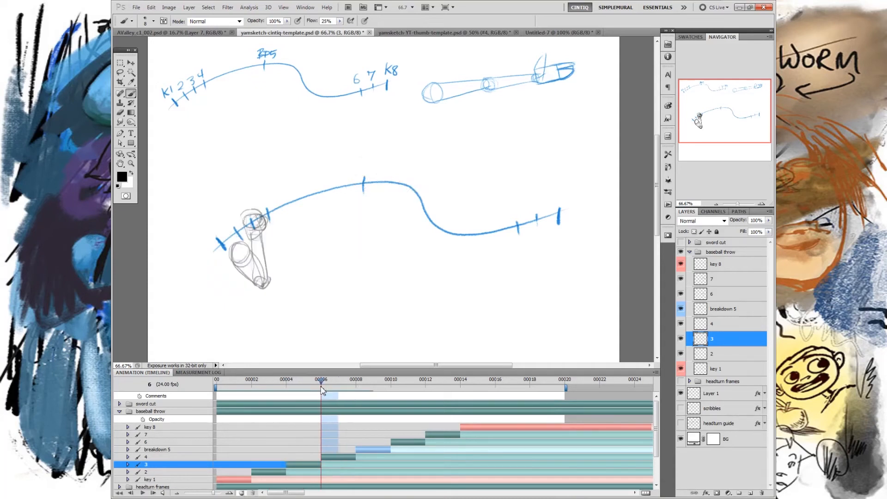
{"action": "left_click", "coordinate": [713, 325]}
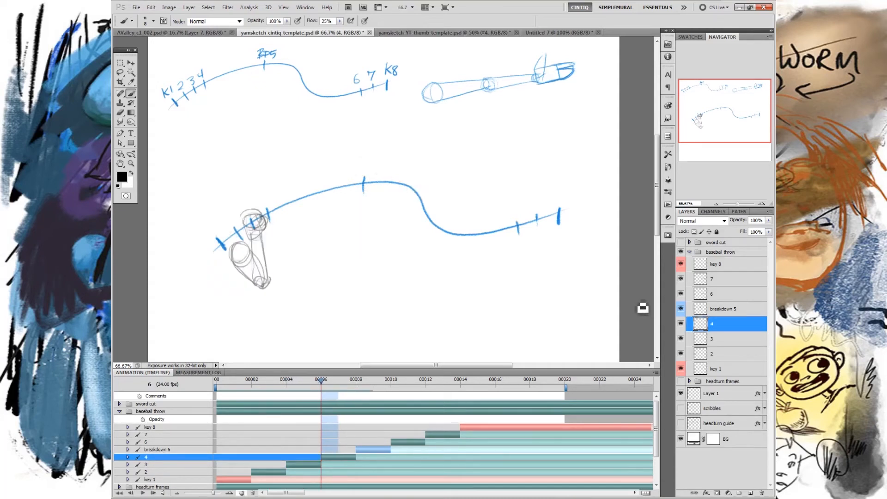
{"action": "mouse_move", "coordinate": [256, 215]}
{"action": "left_mouse_down"}
{"action": "mouse_move", "coordinate": [283, 229]}
{"action": "mouse_move", "coordinate": [257, 216]}
{"action": "mouse_move", "coordinate": [280, 213]}
{"action": "mouse_move", "coordinate": [280, 232]}
{"action": "mouse_move", "coordinate": [281, 212]}
{"action": "mouse_move", "coordinate": [267, 224]}
{"action": "mouse_move", "coordinate": [256, 214]}
{"action": "mouse_move", "coordinate": [277, 216]}
{"action": "mouse_move", "coordinate": [263, 216]}
{"action": "mouse_move", "coordinate": [272, 209]}
{"action": "mouse_move", "coordinate": [273, 222]}
{"action": "mouse_move", "coordinate": [276, 205]}
{"action": "mouse_move", "coordinate": [282, 220]}
{"action": "mouse_move", "coordinate": [280, 206]}
{"action": "mouse_move", "coordinate": [278, 192]}
{"action": "left_mouse_up"}
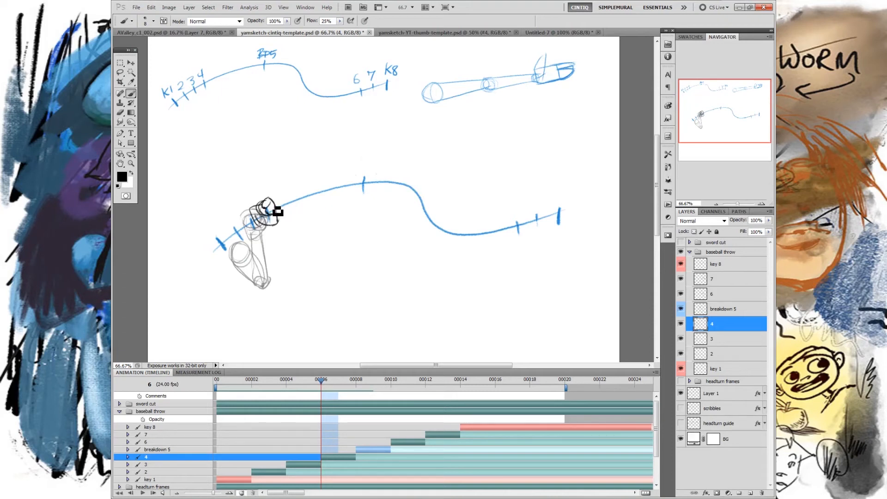
{"action": "mouse_move", "coordinate": [250, 209]}
{"action": "left_mouse_down"}
{"action": "mouse_move", "coordinate": [262, 205]}
{"action": "mouse_move", "coordinate": [264, 229]}
{"action": "mouse_move", "coordinate": [271, 225]}
{"action": "left_mouse_up"}
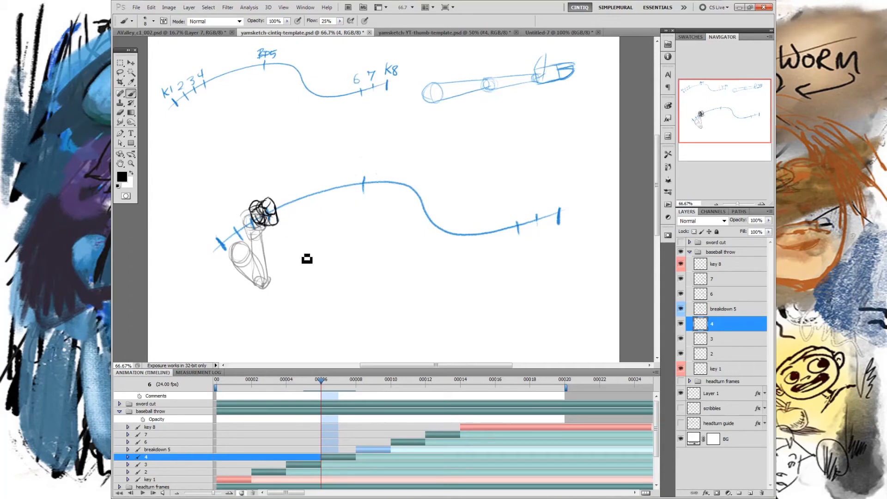
Test the elbow and shoulder arcs with temporary guide strokes, and draw the layer 4 shoulder circle just below and ahead of the fist
{"action": "left_click_drag", "start_coordinate": [211, 309], "coordinate": [349, 246]}
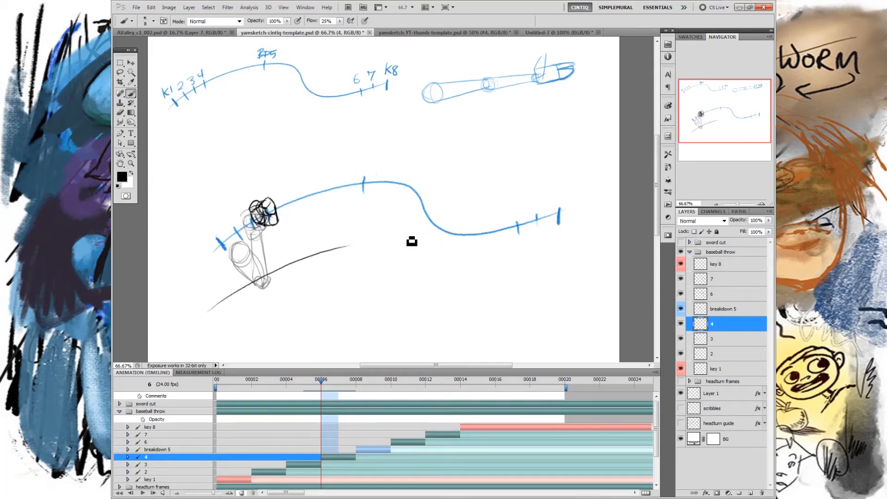
{"action": "key", "text": "ctrl+z"}
{"action": "mouse_move", "coordinate": [213, 263]}
{"action": "left_mouse_down"}
{"action": "mouse_move", "coordinate": [348, 230]}
{"action": "mouse_move", "coordinate": [328, 220]}
{"action": "mouse_move", "coordinate": [282, 246]}
{"action": "left_mouse_up"}
{"action": "key", "text": "ctrl+z"}
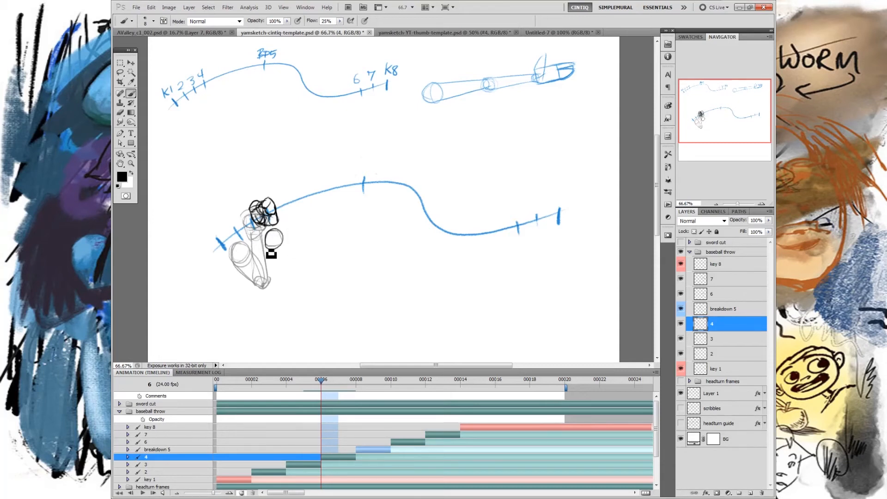
{"action": "left_click_drag", "start_coordinate": [223, 257], "coordinate": [366, 204]}
{"action": "key", "text": "ctrl+z"}
{"action": "left_click_drag", "start_coordinate": [277, 241], "coordinate": [281, 243]}
Draw the layer 4 elbow directly below the shoulder, and outline the overlapping upper arm and forearm down to it
{"action": "left_click_drag", "start_coordinate": [233, 298], "coordinate": [333, 257]}
{"action": "key", "text": "ctrl+z"}
{"action": "left_click_drag", "start_coordinate": [289, 277], "coordinate": [282, 278]}
{"action": "left_click_drag", "start_coordinate": [259, 226], "coordinate": [275, 277]}
{"action": "mouse_move", "coordinate": [261, 226]}
{"action": "left_mouse_down"}
{"action": "mouse_move", "coordinate": [279, 284]}
{"action": "mouse_move", "coordinate": [285, 255]}
{"action": "mouse_move", "coordinate": [274, 233]}
{"action": "mouse_move", "coordinate": [288, 273]}
{"action": "left_mouse_up"}
{"action": "left_click_drag", "start_coordinate": [285, 234], "coordinate": [288, 268]}
{"action": "mouse_move", "coordinate": [284, 234]}
{"action": "left_mouse_down"}
{"action": "mouse_move", "coordinate": [290, 279]}
{"action": "mouse_move", "coordinate": [282, 236]}
{"action": "mouse_move", "coordinate": [280, 279]}
{"action": "mouse_move", "coordinate": [277, 265]}
{"action": "left_mouse_up"}
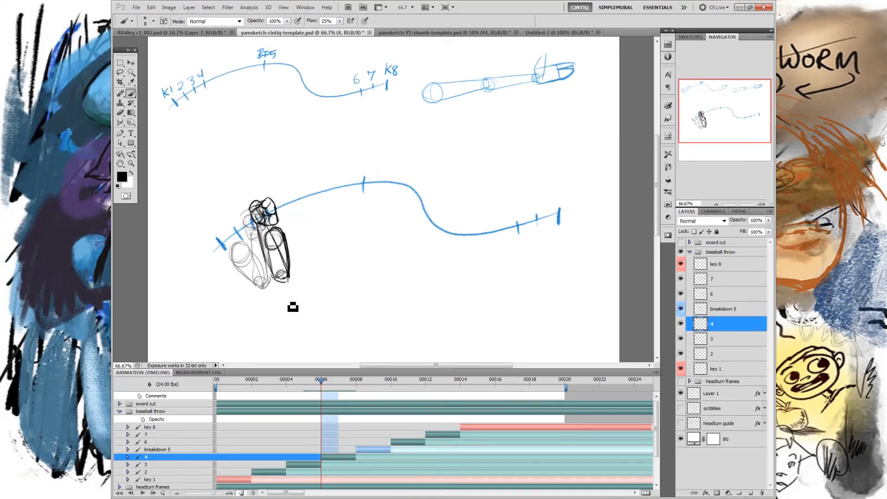
{"action": "mouse_move", "coordinate": [273, 236]}
{"action": "left_mouse_down"}
{"action": "mouse_move", "coordinate": [278, 271]}
{"action": "mouse_move", "coordinate": [289, 256]}
{"action": "mouse_move", "coordinate": [278, 281]}
{"action": "left_mouse_up"}
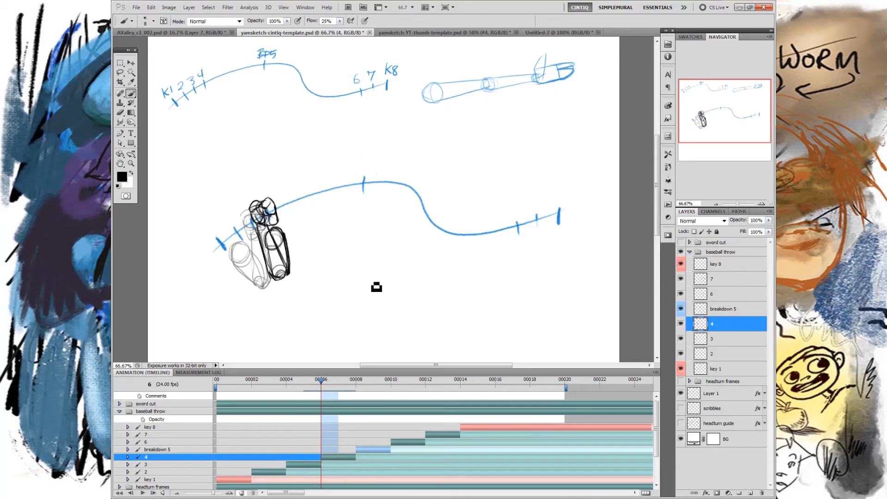
Play back the baseball throw from frame 0 to check the completed inbetweens
{"action": "mouse_move", "coordinate": [323, 384]}
{"action": "left_mouse_down"}
{"action": "mouse_move", "coordinate": [234, 383]}
{"action": "mouse_move", "coordinate": [495, 380]}
{"action": "mouse_move", "coordinate": [217, 380]}
{"action": "left_mouse_up"}
{"action": "left_click", "coordinate": [144, 493]}
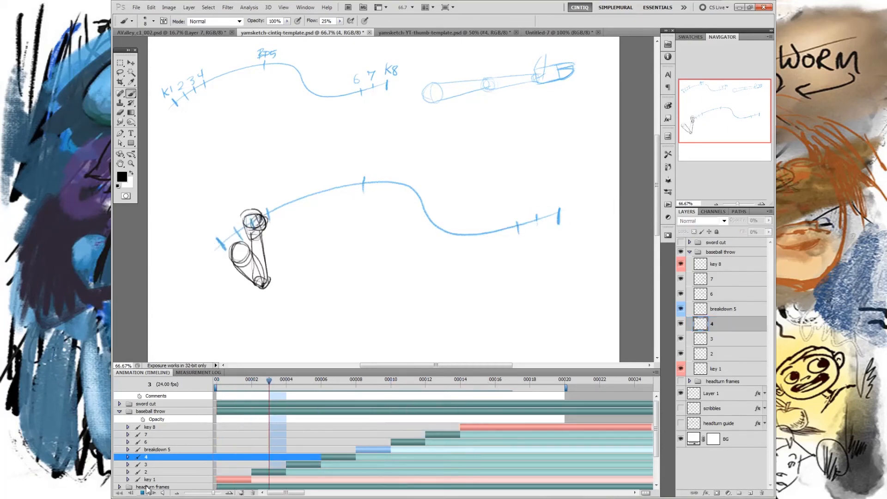
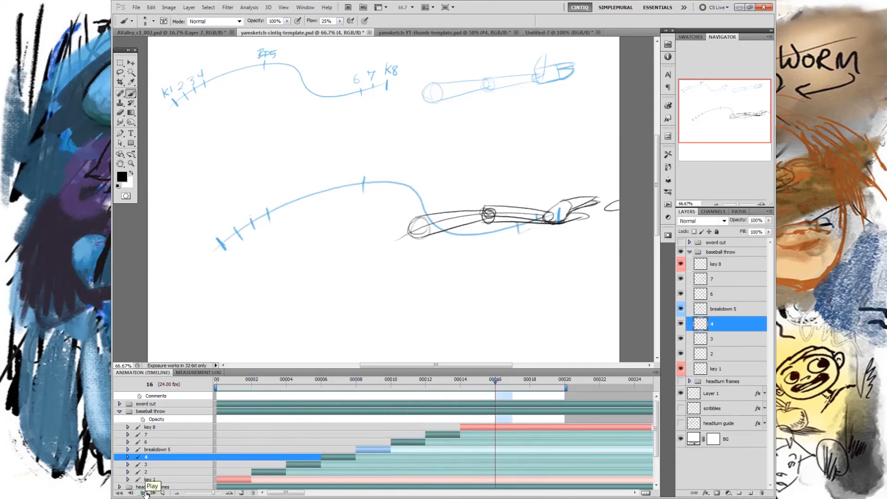
{"action": "left_click", "coordinate": [143, 493]}
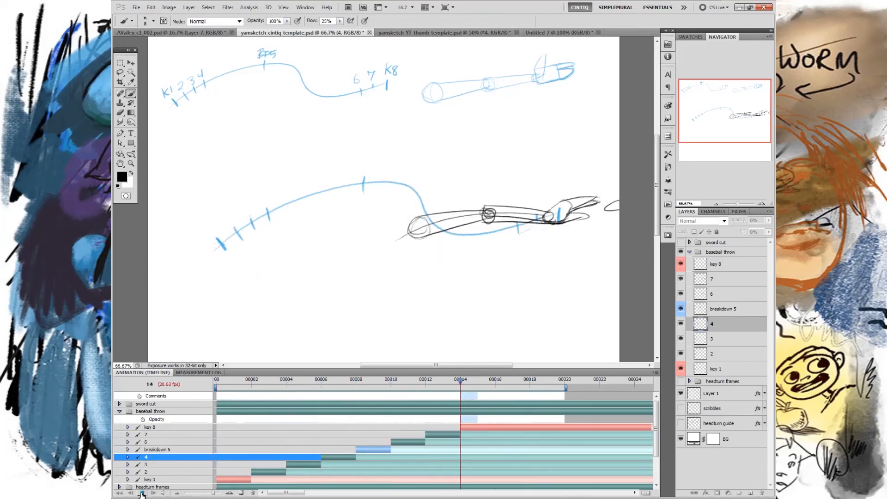
{"action": "left_click", "coordinate": [143, 493]}
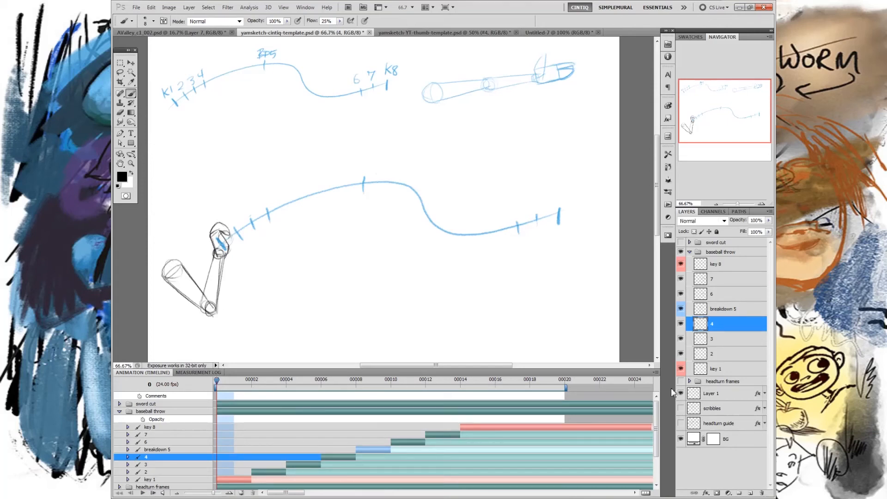
Hide the Layer 1 spacing chart and play back the arm animation without the guides
{"action": "left_click", "coordinate": [681, 393]}
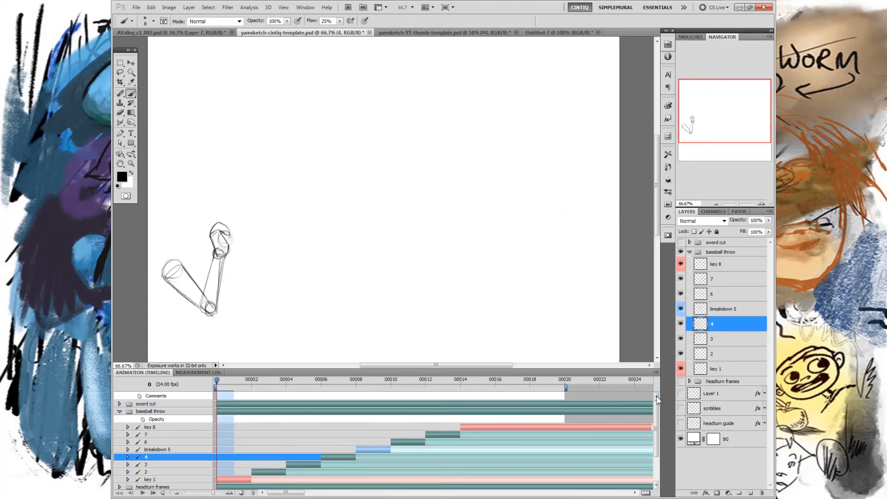
{"action": "left_click", "coordinate": [142, 493]}
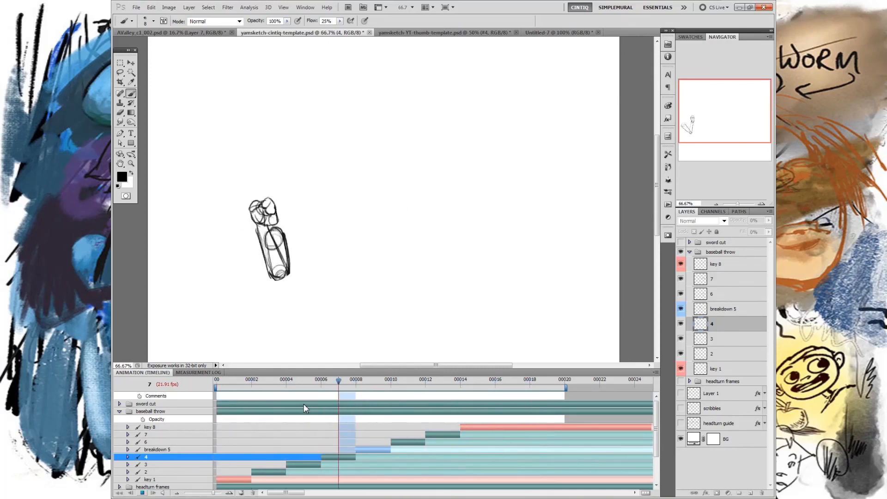
{"action": "left_click", "coordinate": [142, 493]}
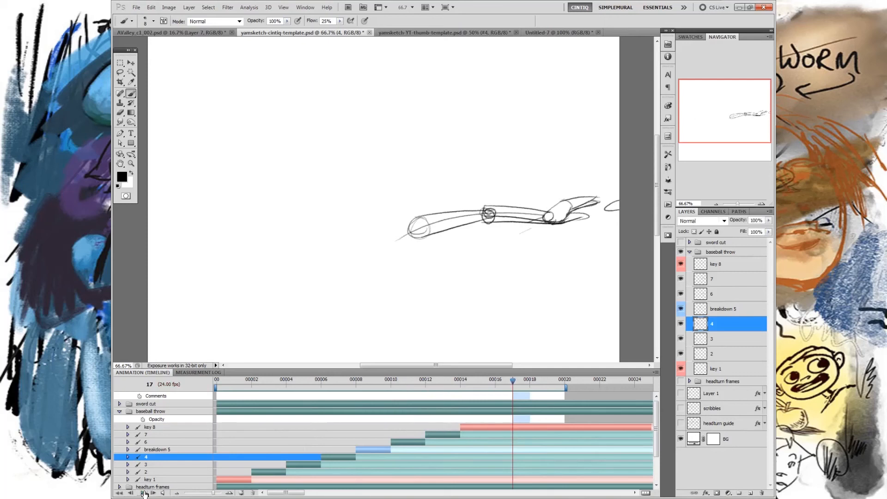